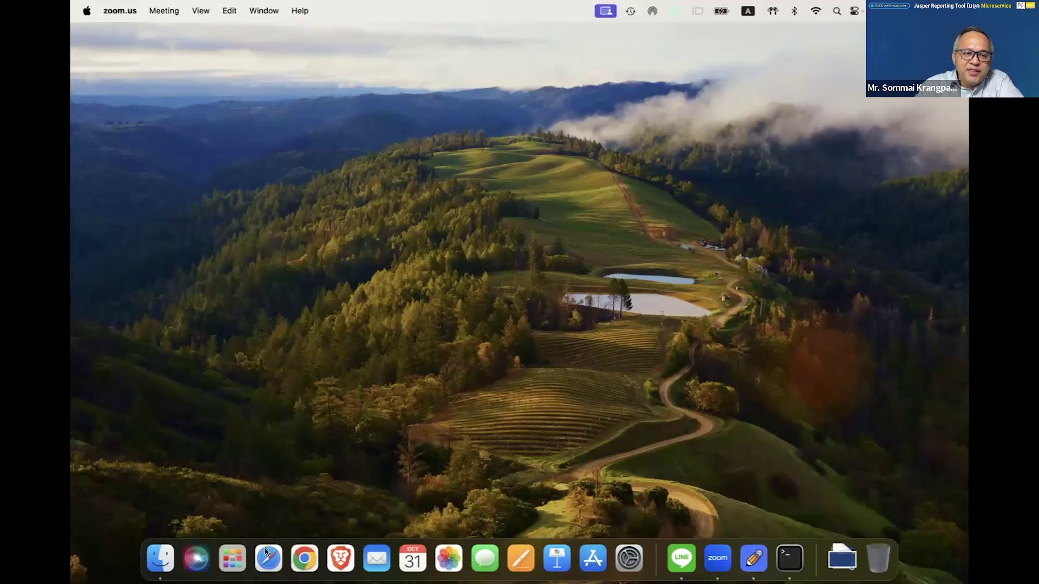
Launch TIBCO Jaspersoft Studio 6.20.0 from the installed applications
click(232, 558)
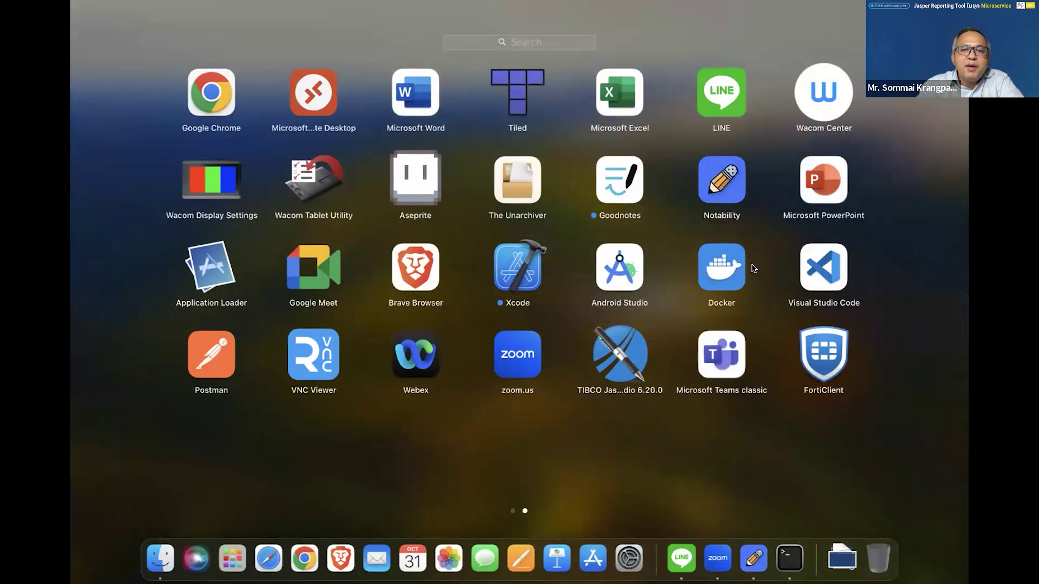
scroll(749, 294, right, 2)
click(619, 369)
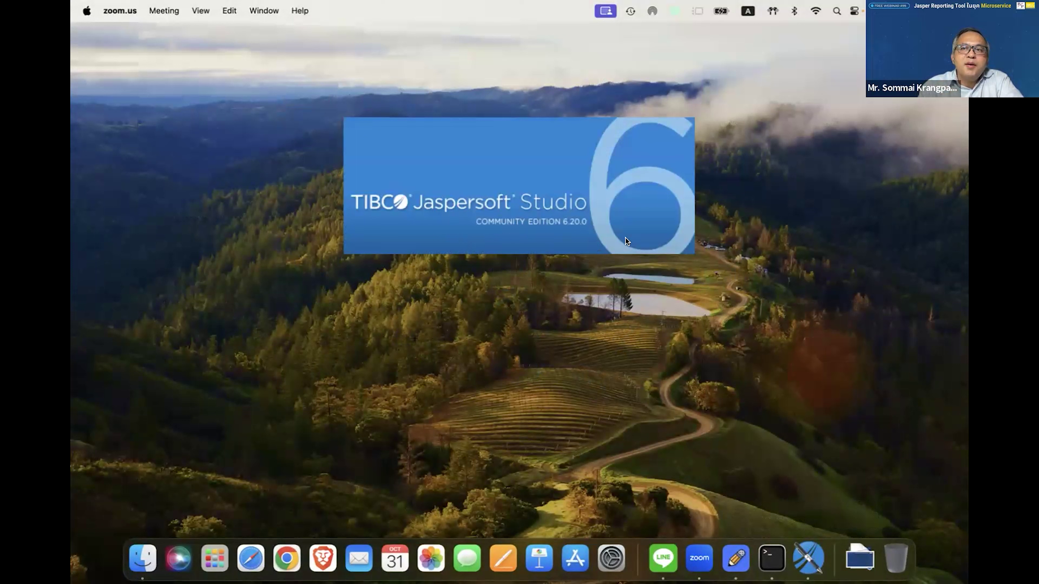
Move the file jasper-report-mini.pdf from the desktop to the trash
right_click(765, 43)
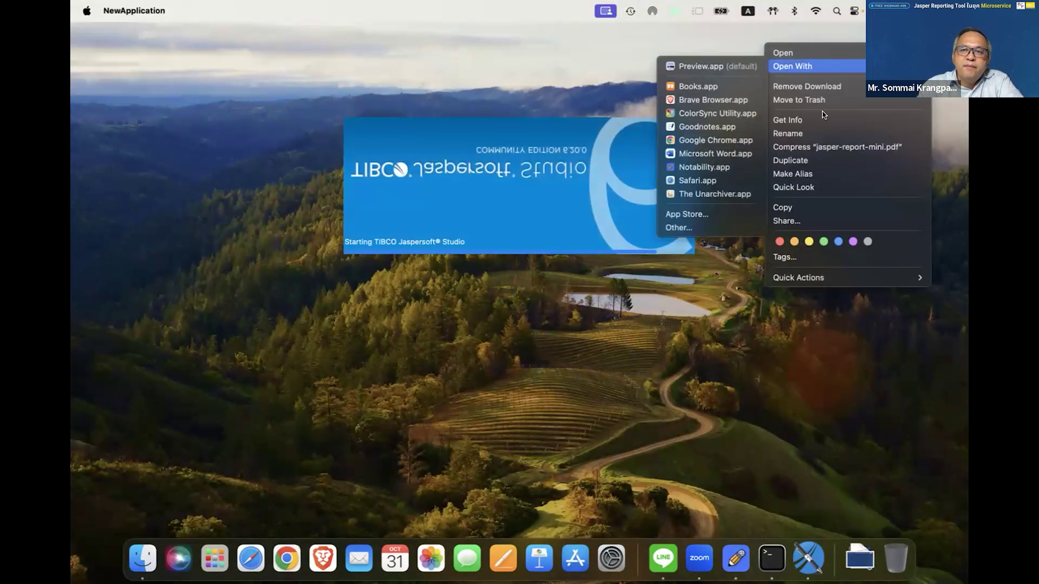
click(834, 100)
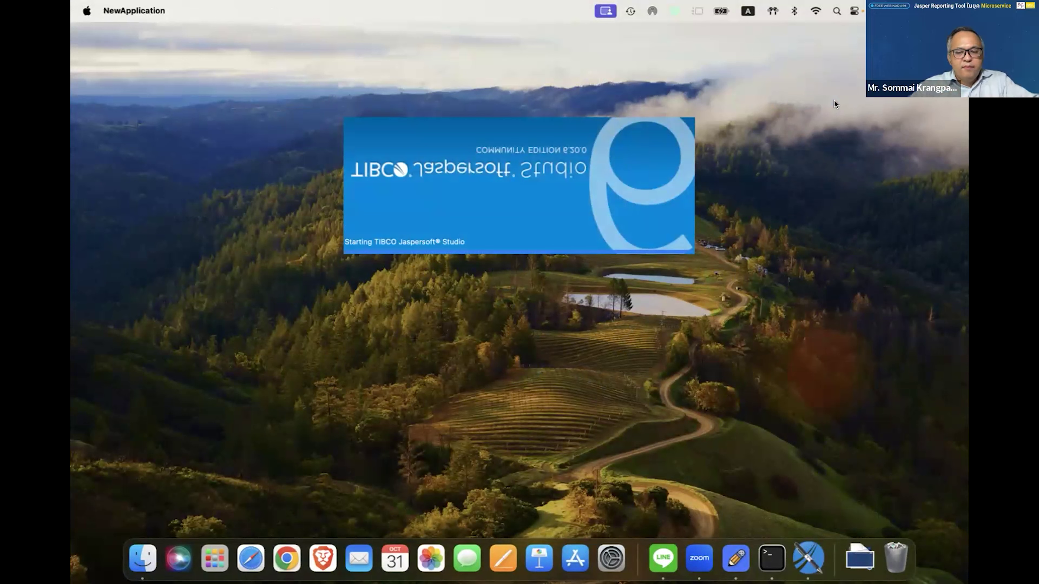
click(834, 99)
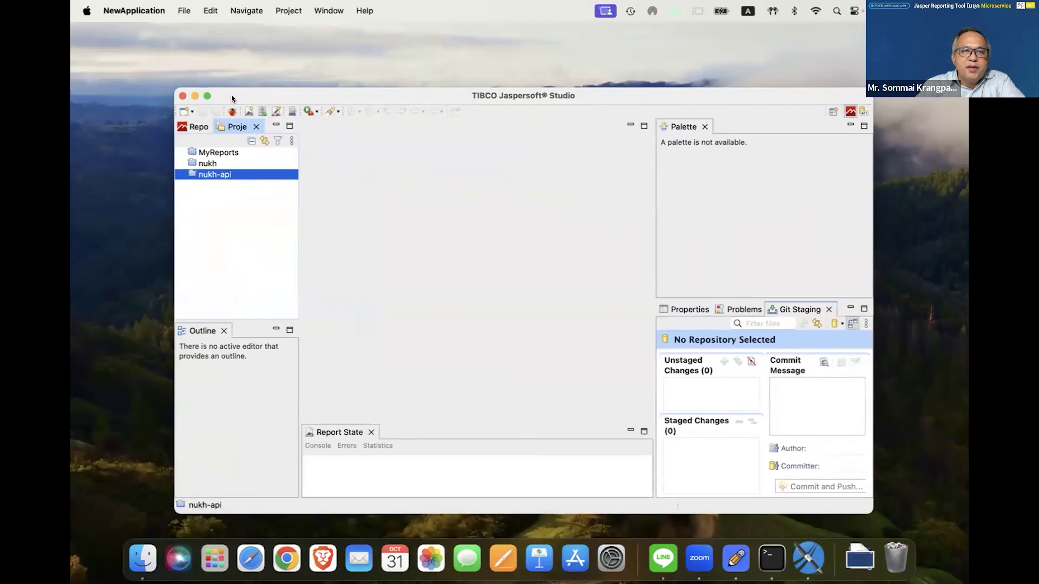
Expand the Jaspersoft Studio window to full screen and select Servers in the Repository view
click(207, 96)
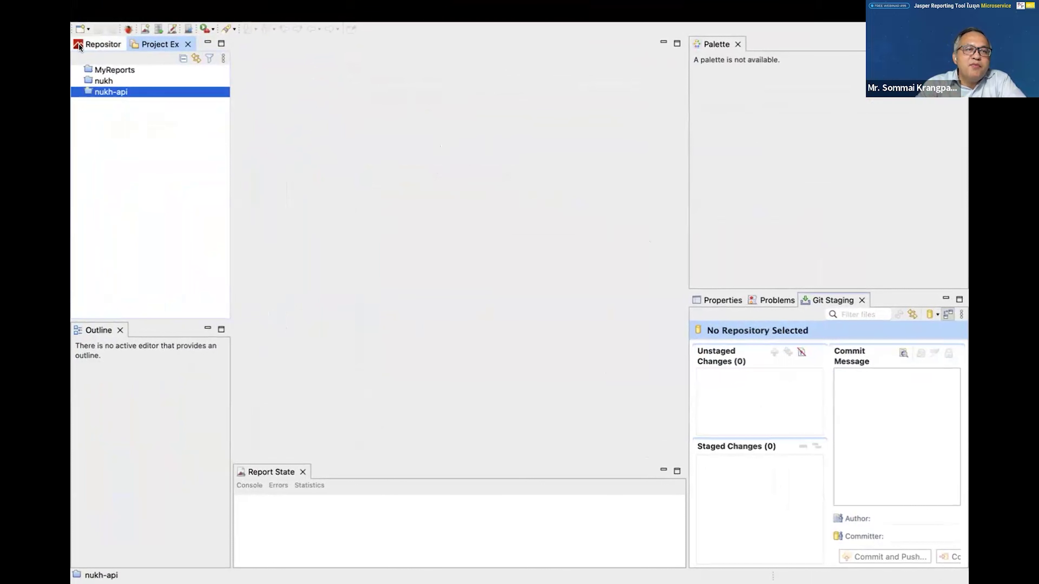
click(91, 46)
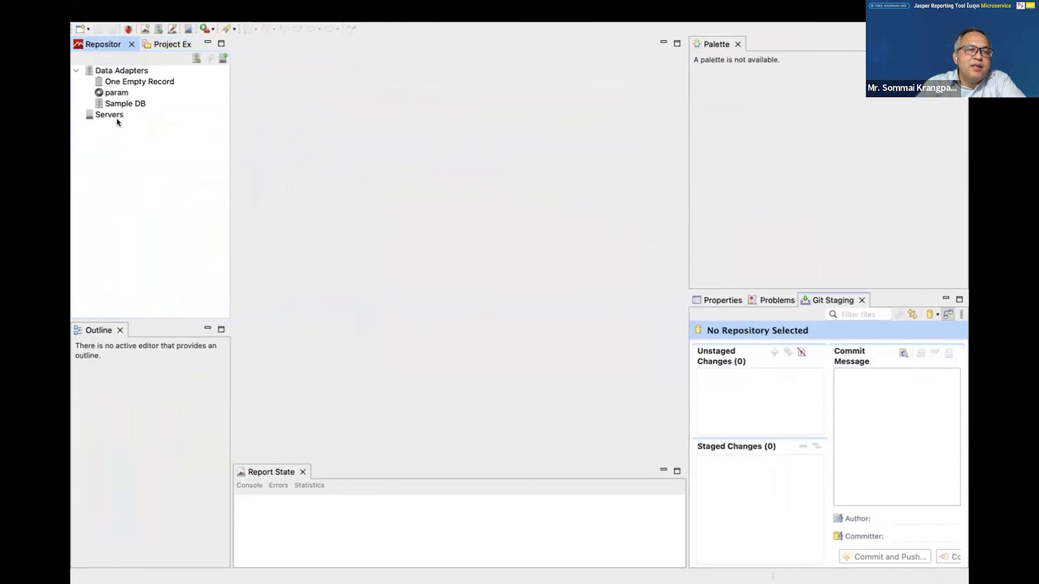
click(98, 115)
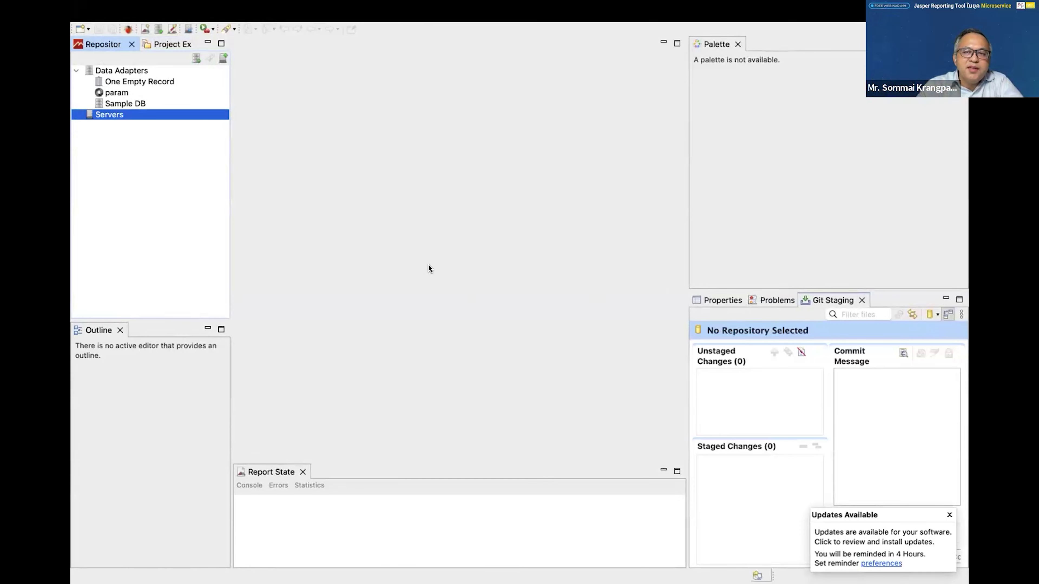
Switch to the slide notes and bracket the "Jaspersoft Studio (Full)" section in green on the installation #2 slide
key(ctrl+Right)
key(ctrl+Right)
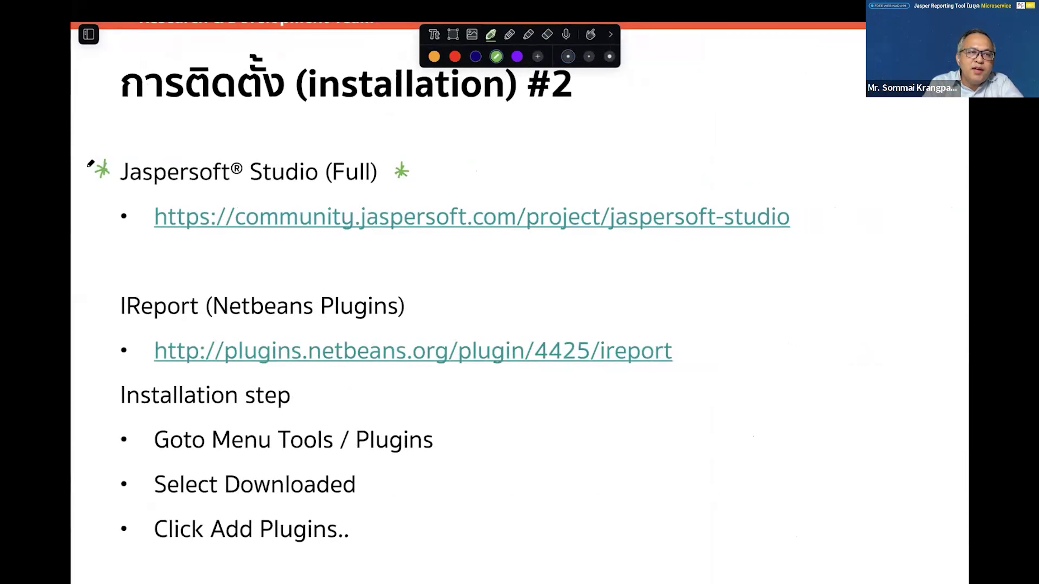
drag(83, 182, 91, 264)
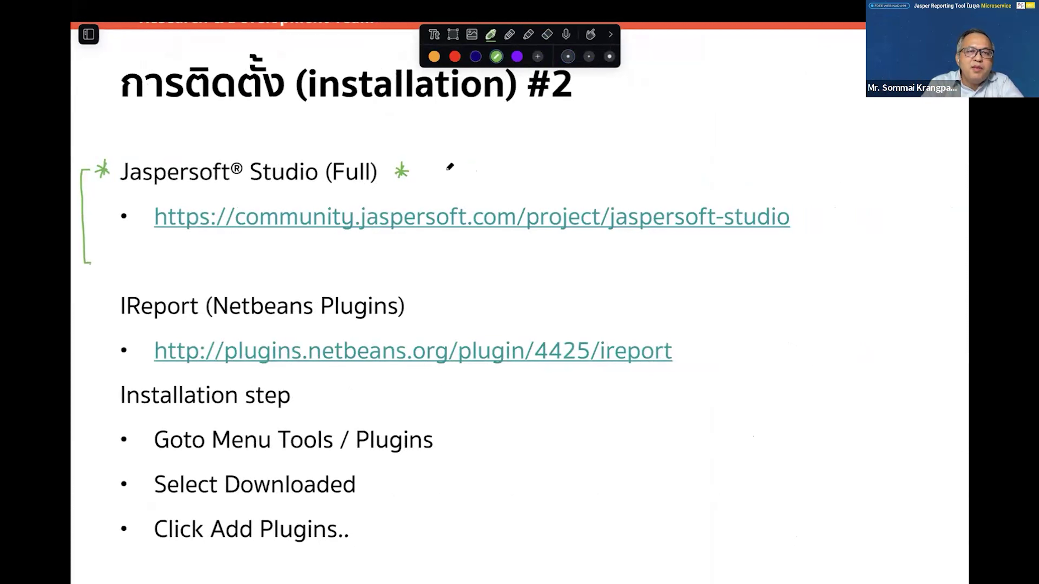
mouse_move(422, 168)
mouse_down()
mouse_move(581, 165)
mouse_move(811, 185)
mouse_move(810, 252)
mouse_move(799, 269)
mouse_up()
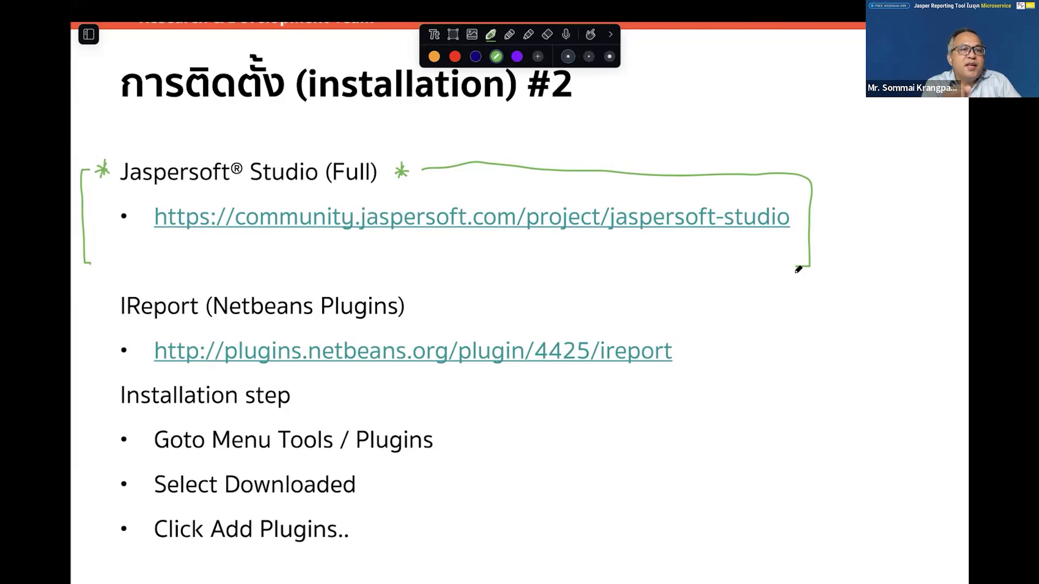
Read the rest of the installation #2 slide and examine the Jaspersoft Studio layout on the "Design Screen" slide
scroll(390, 291, down, 2)
scroll(390, 292, down, 3)
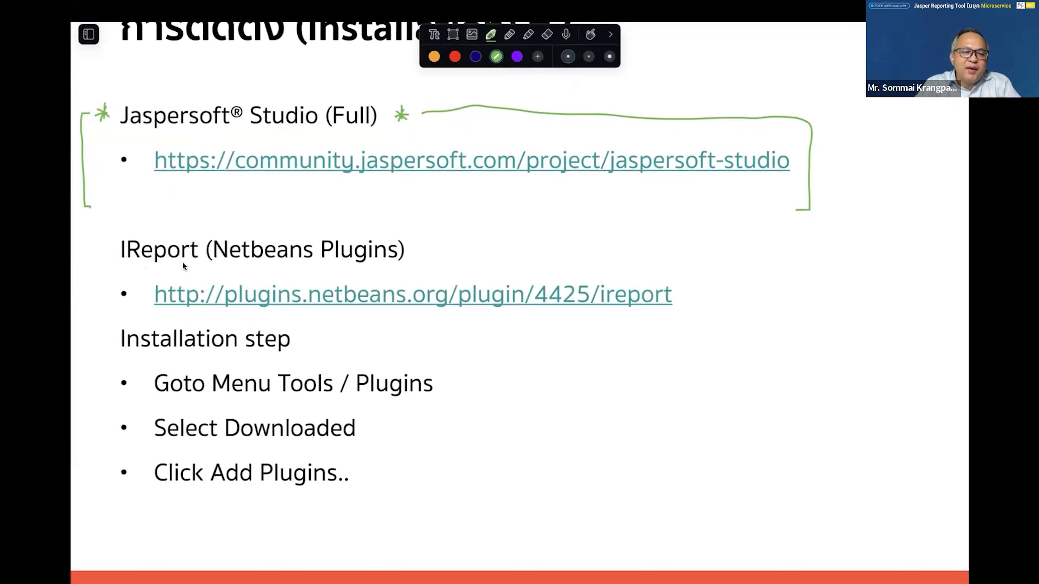
scroll(487, 369, down, 2)
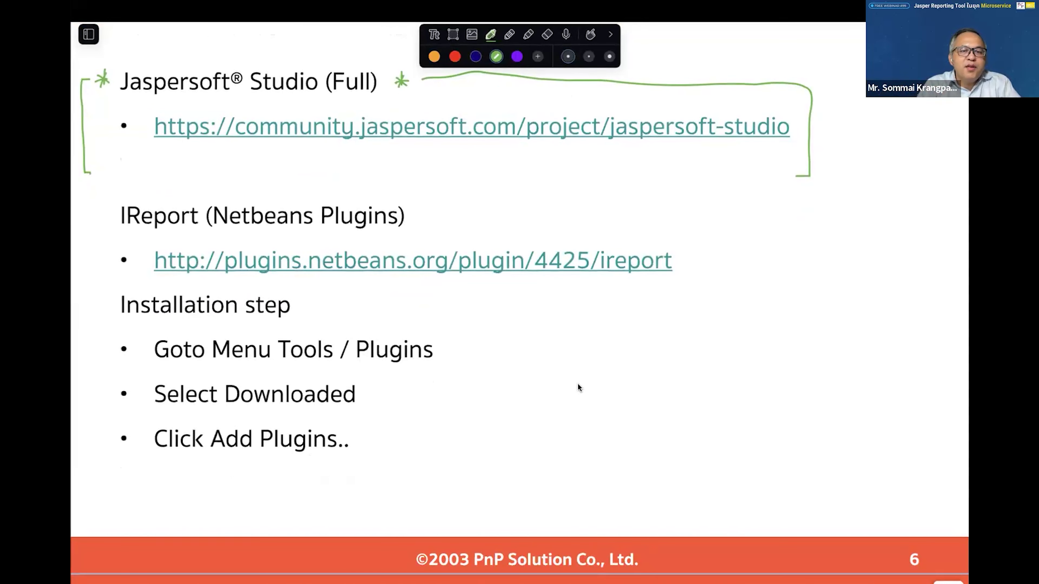
scroll(579, 383, down, 10)
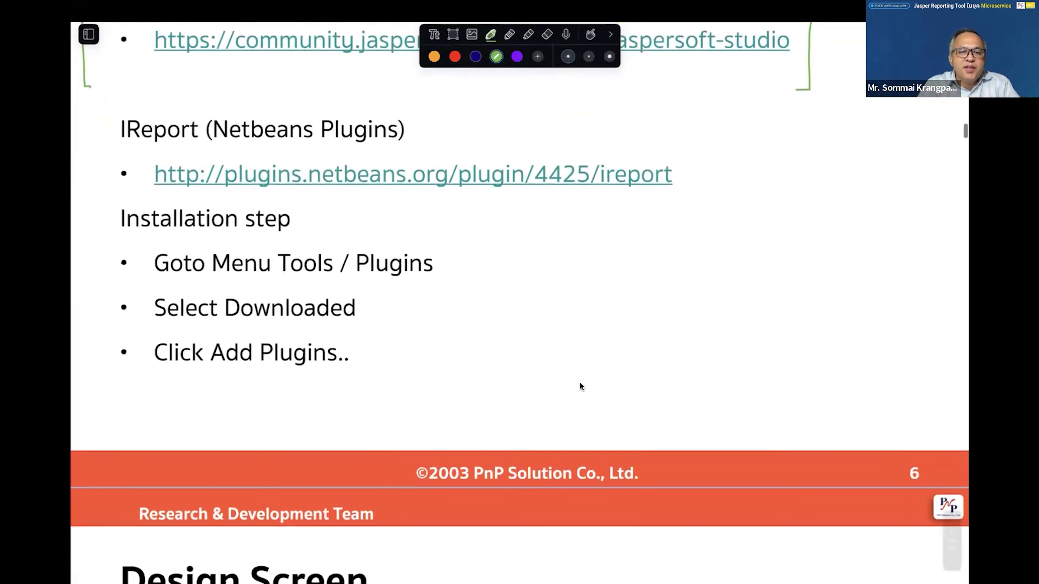
scroll(580, 382, down, 8)
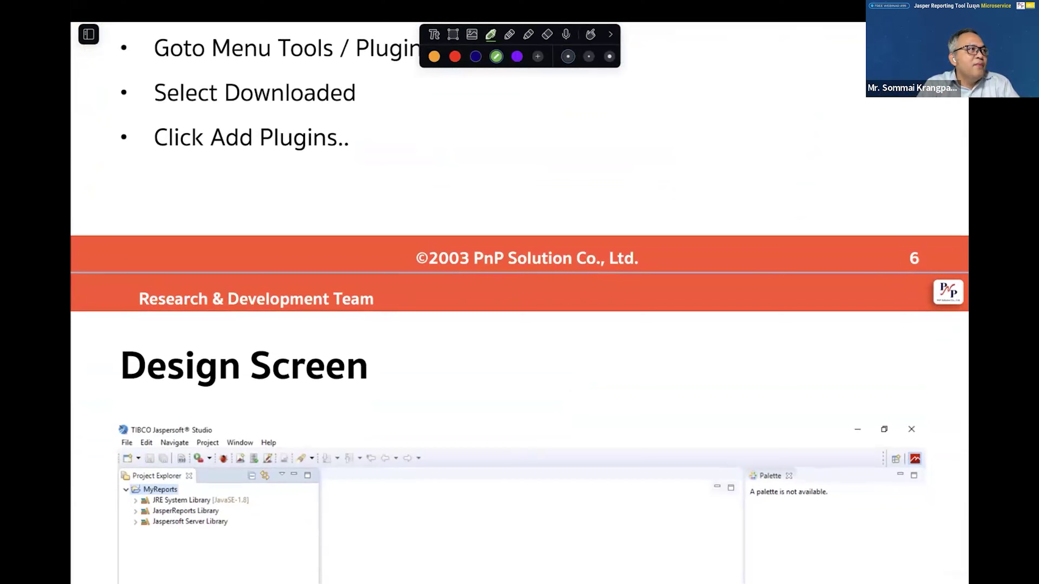
scroll(535, 330, up, 10)
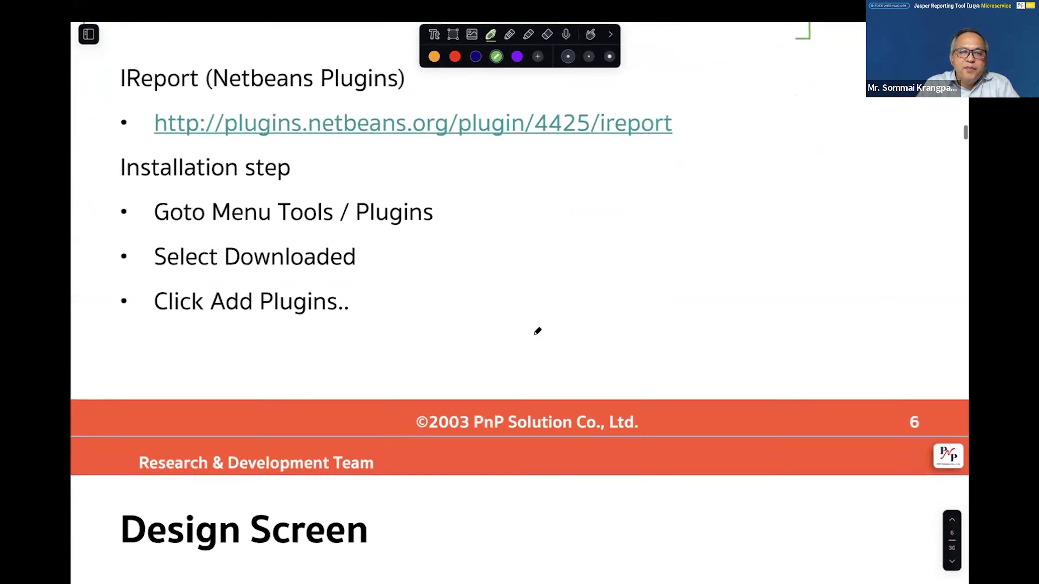
scroll(537, 331, down, 15)
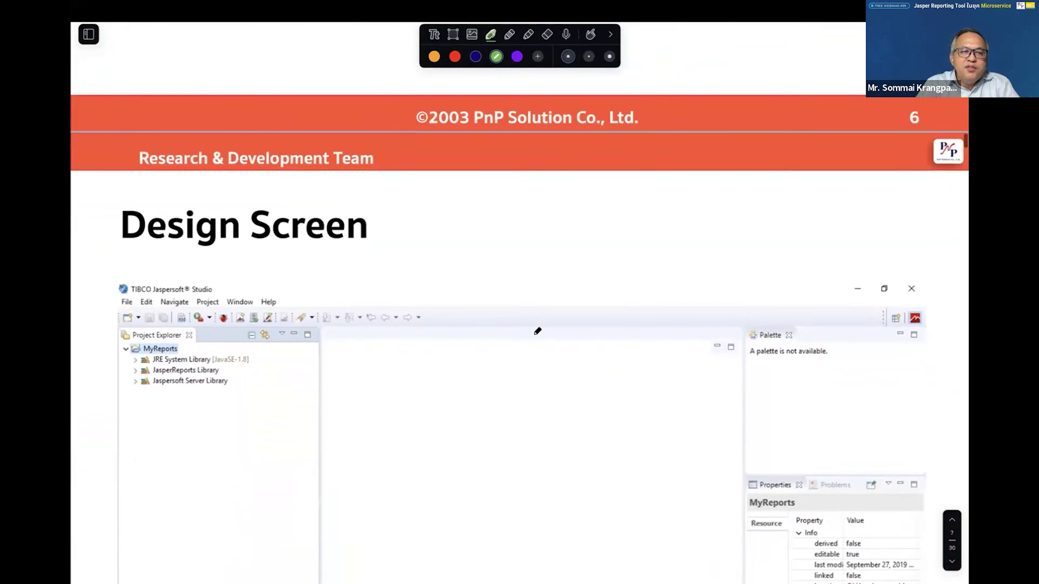
scroll(538, 330, down, 3)
scroll(538, 330, down, 3)
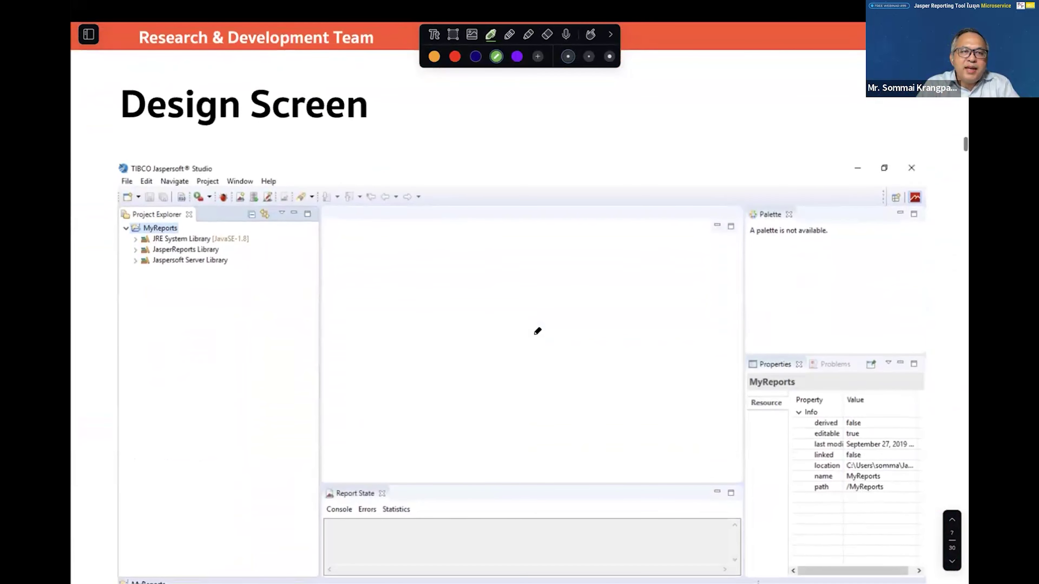
scroll(538, 330, down, 3)
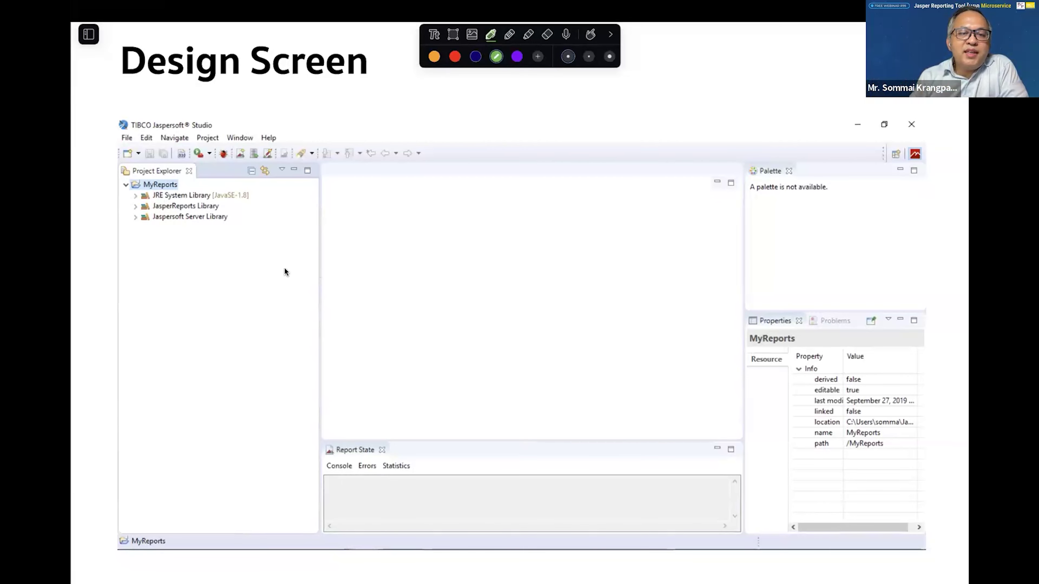
Draw a red box around the word "dataAdapter" in the title of the "Add new dataAdapter" slide
scroll(391, 288, down, 10)
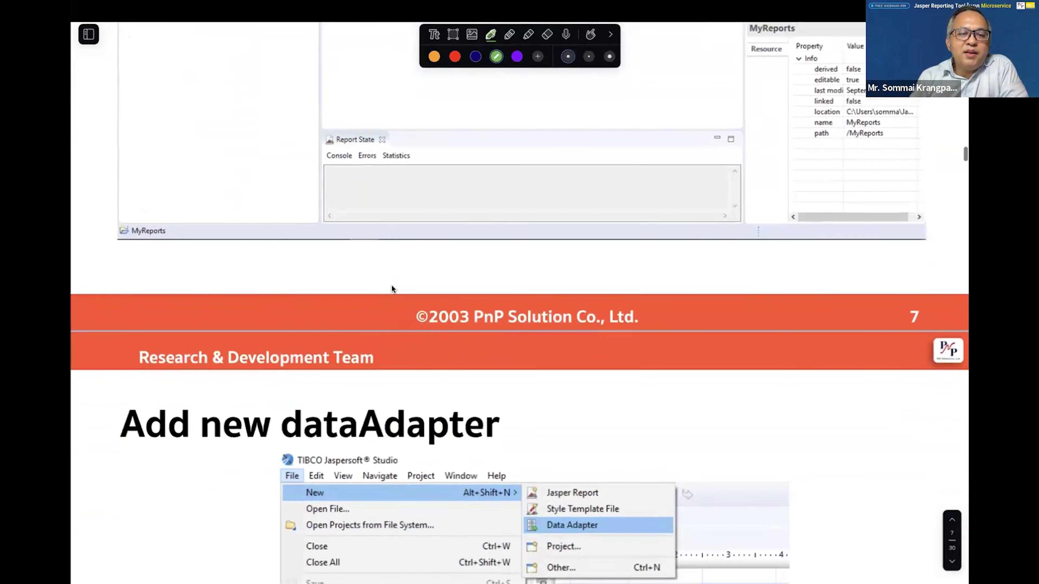
scroll(392, 286, down, 5)
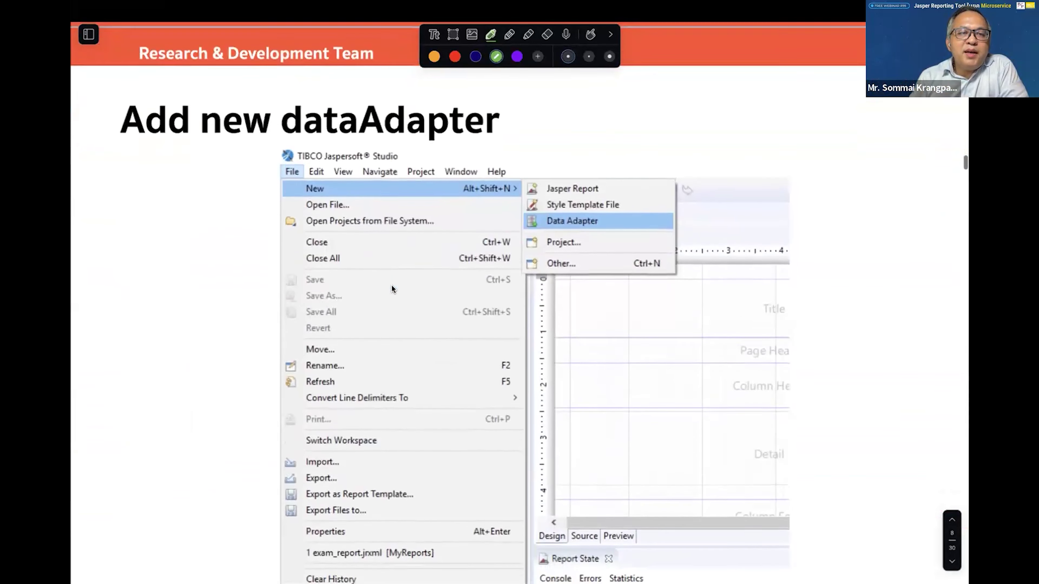
scroll(391, 284, up, 1)
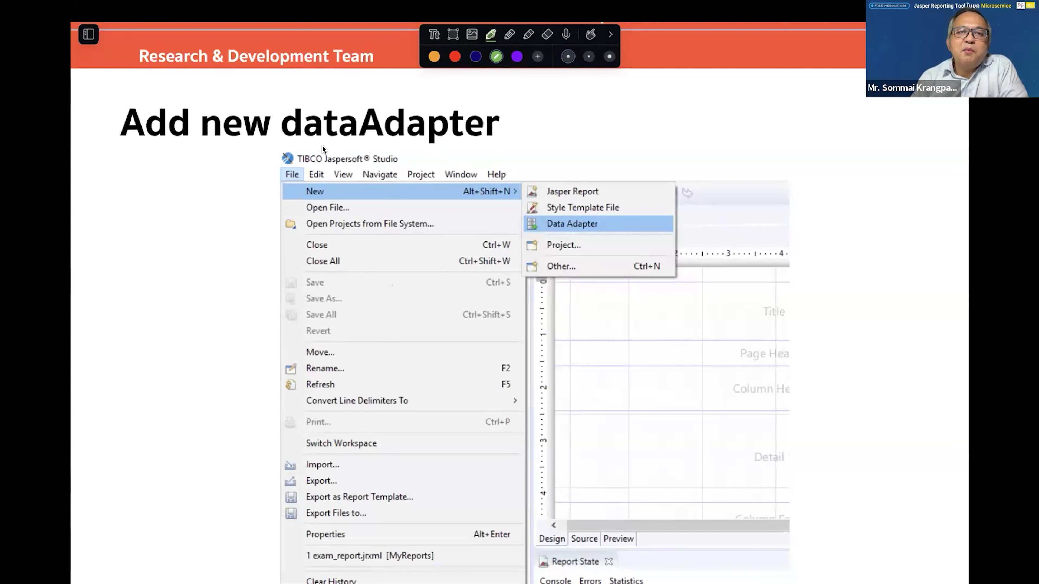
click(455, 56)
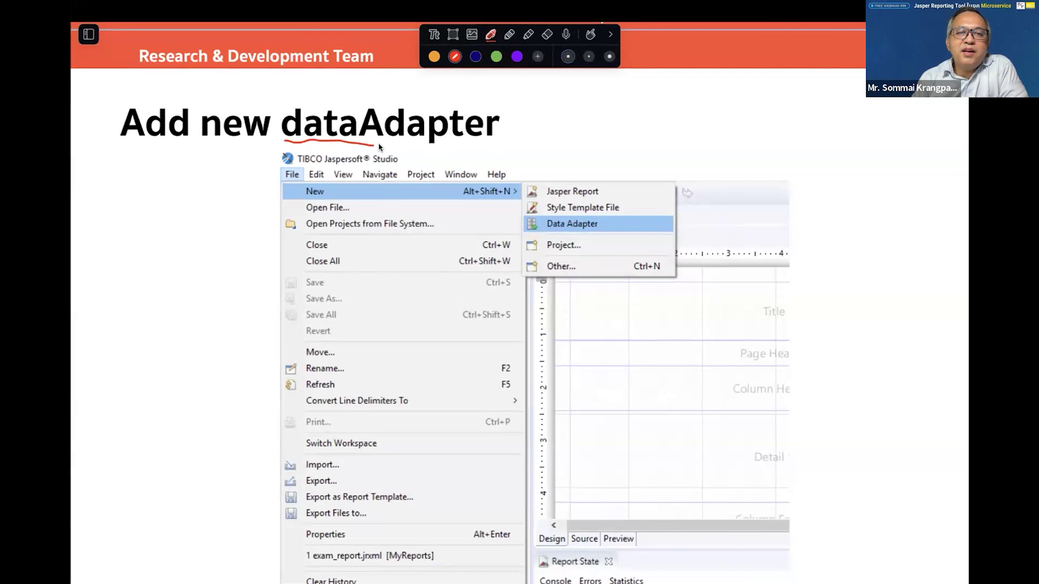
drag(484, 141, 514, 141)
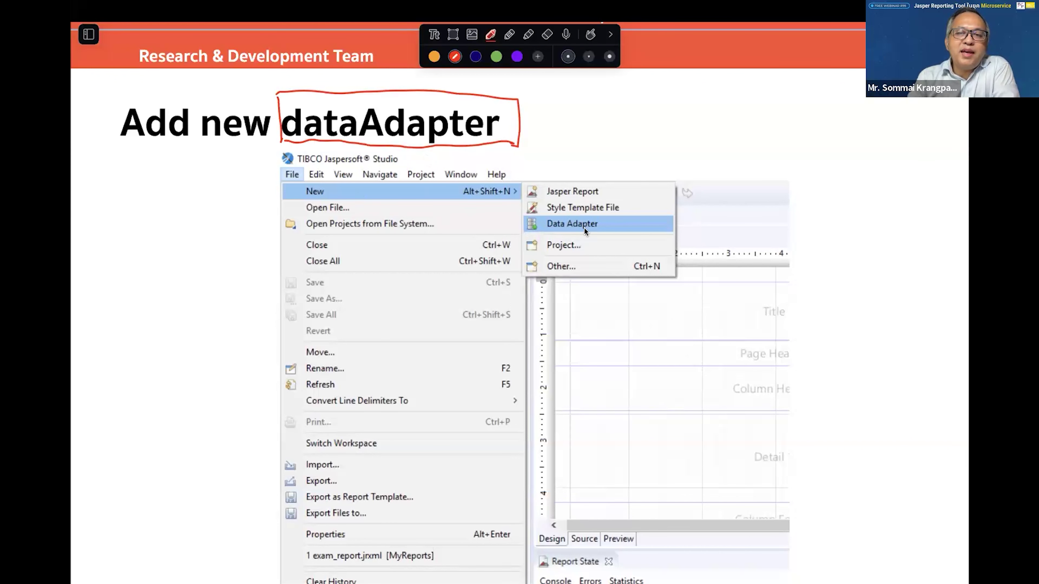
View the "Add new dataAdapter #2" slide and switch back to the Project Explorer in Jaspersoft Studio
scroll(600, 230, down, 10)
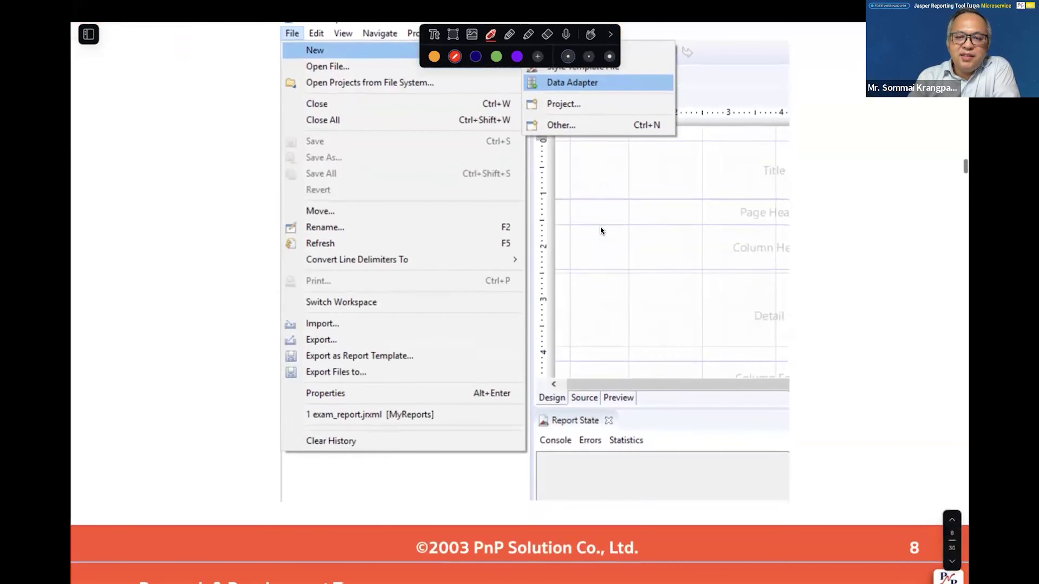
scroll(600, 230, down, 6)
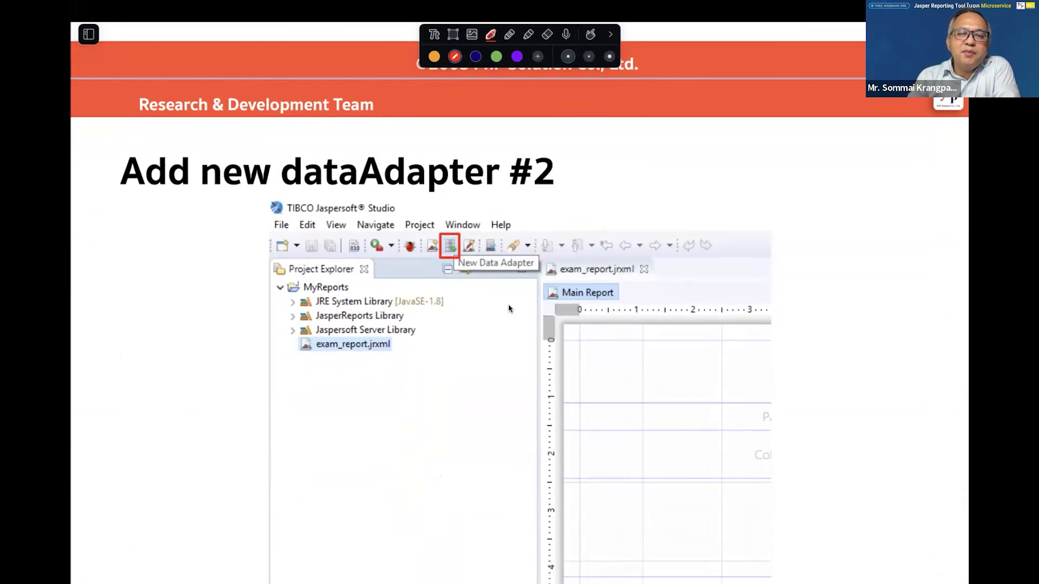
key(ctrl+Right)
key(ctrl+Left)
key(ctrl+Right)
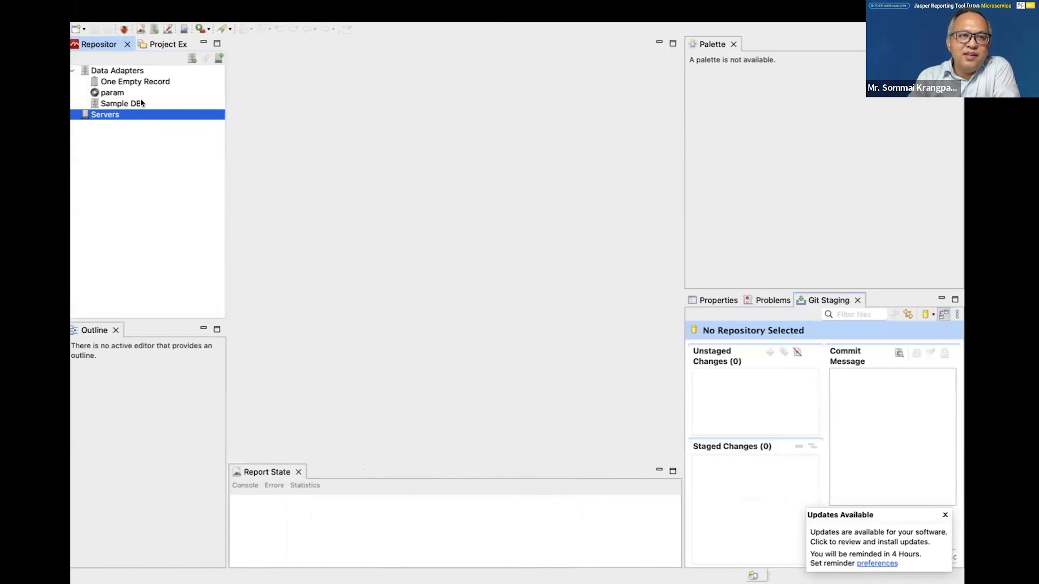
click(164, 44)
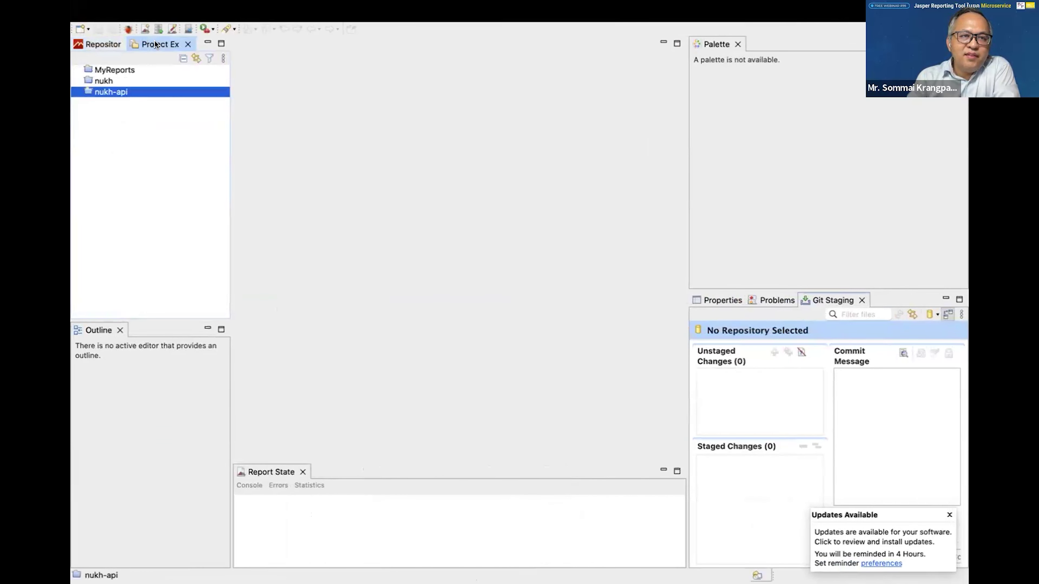
click(103, 72)
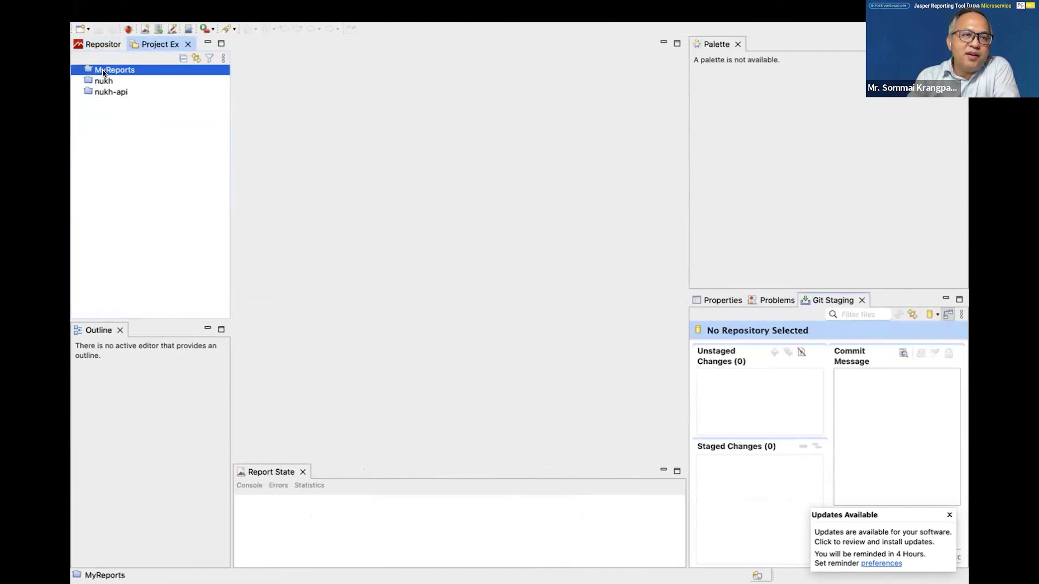
right_click(103, 72)
mouse_move(181, 76)
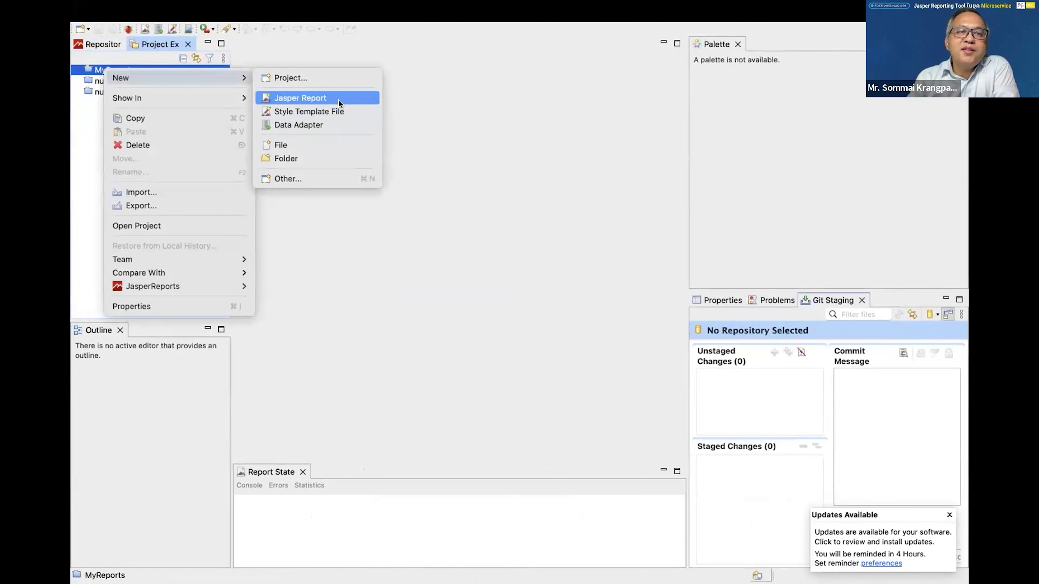
click(307, 96)
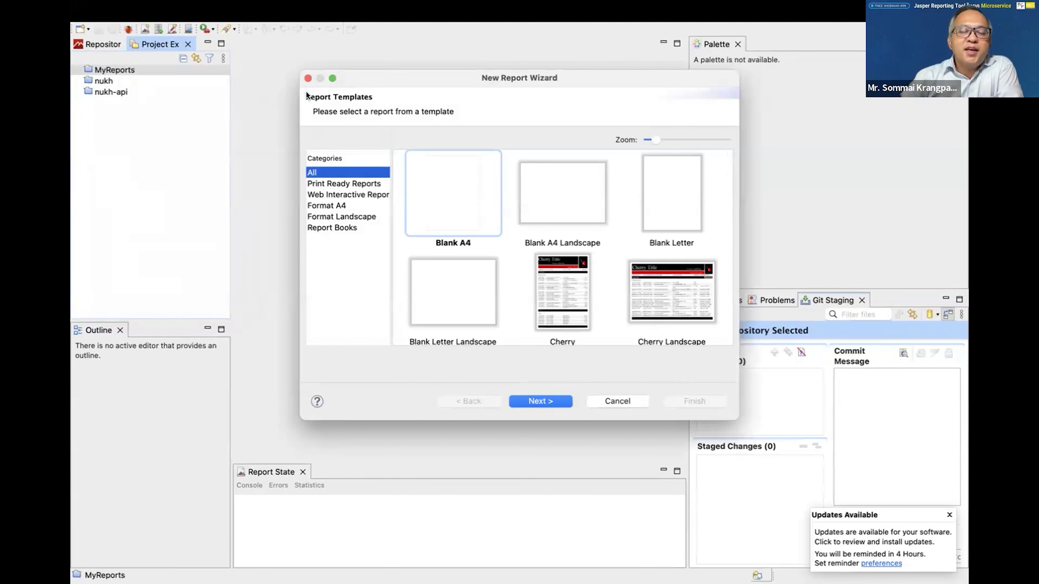
click(616, 401)
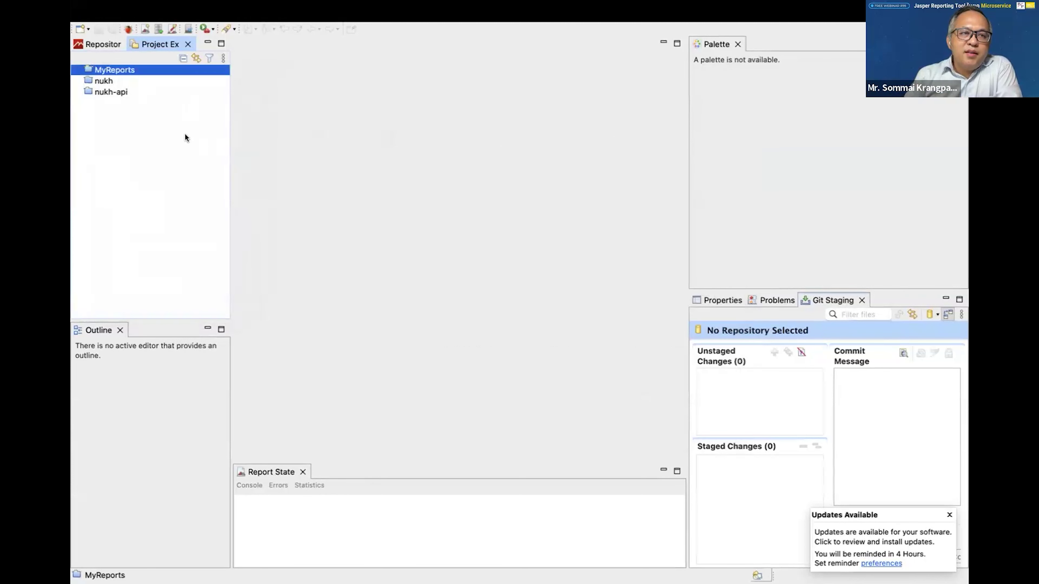
Open the closed MyReports project and expand it to show its libraries and folders
right_click(118, 72)
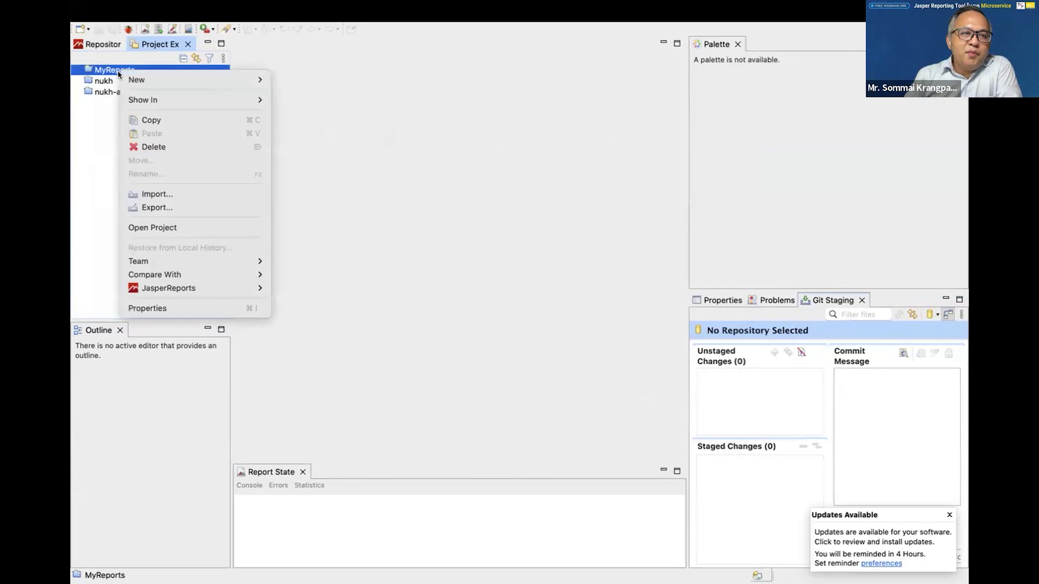
click(229, 231)
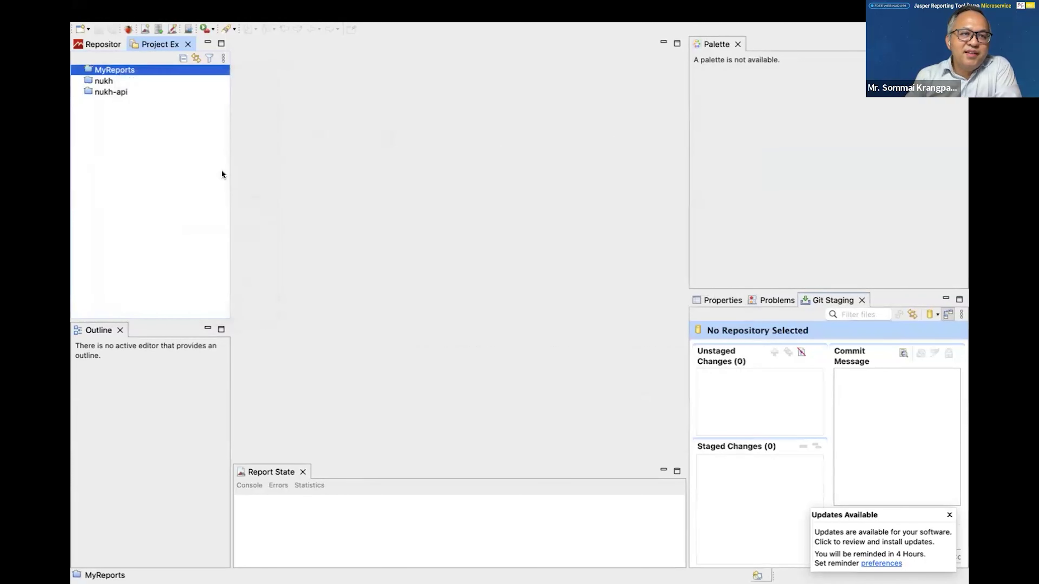
click(75, 71)
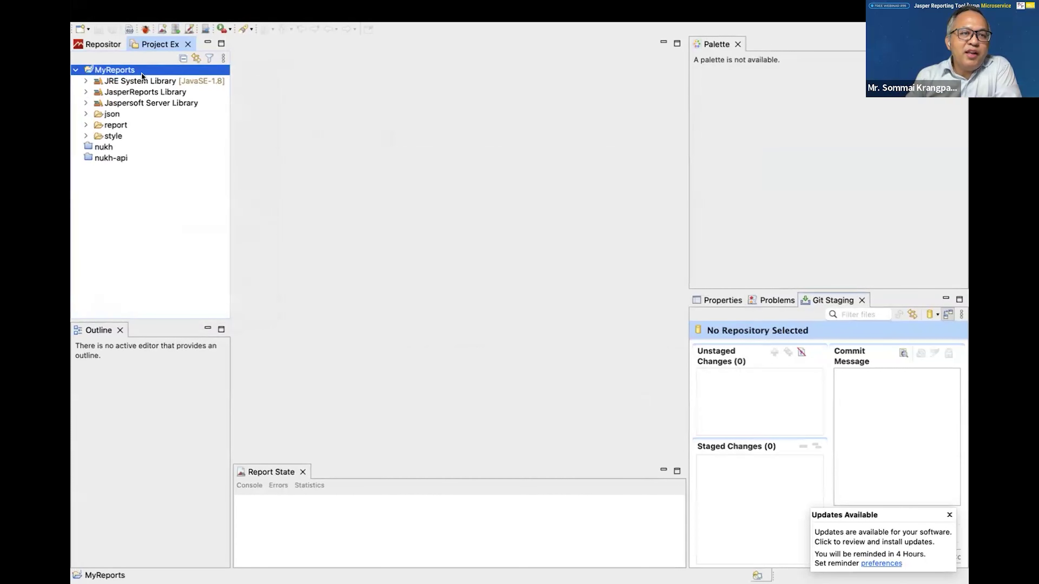
Start a new Jasper Report in the MyReports report folder, using the Blank A4 template
click(86, 125)
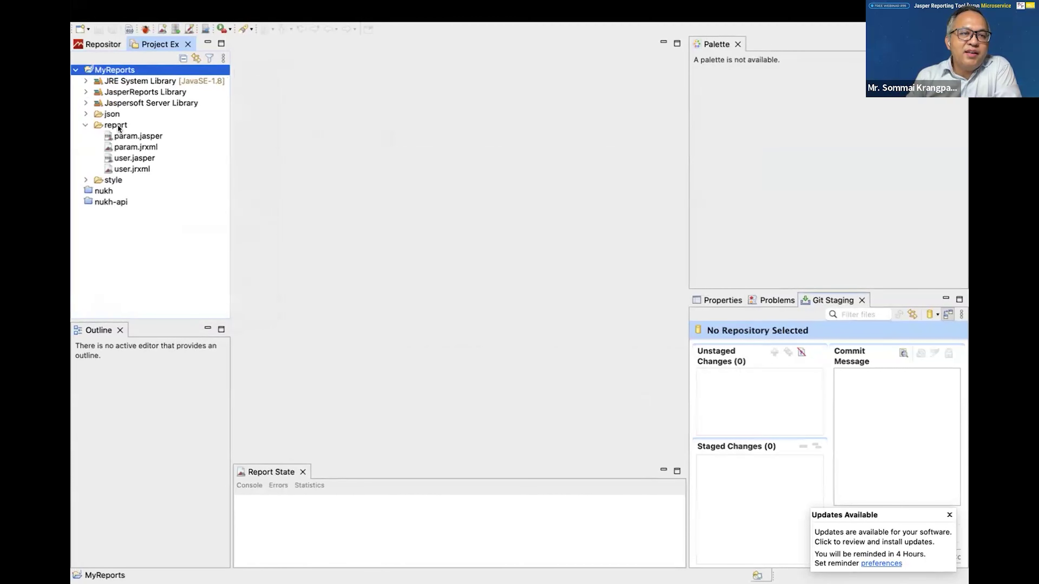
click(85, 124)
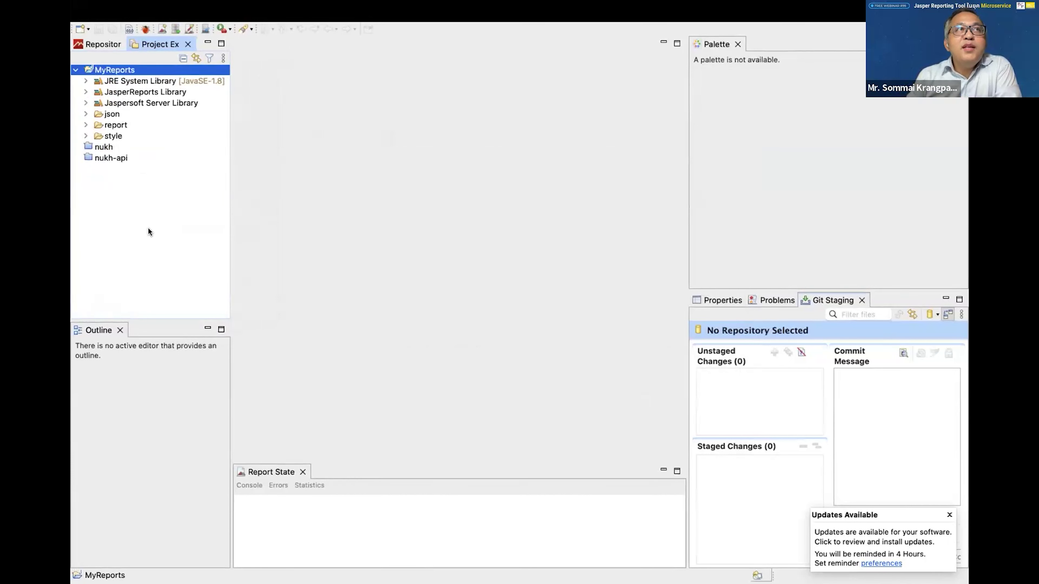
click(119, 125)
right_click(119, 124)
mouse_move(163, 125)
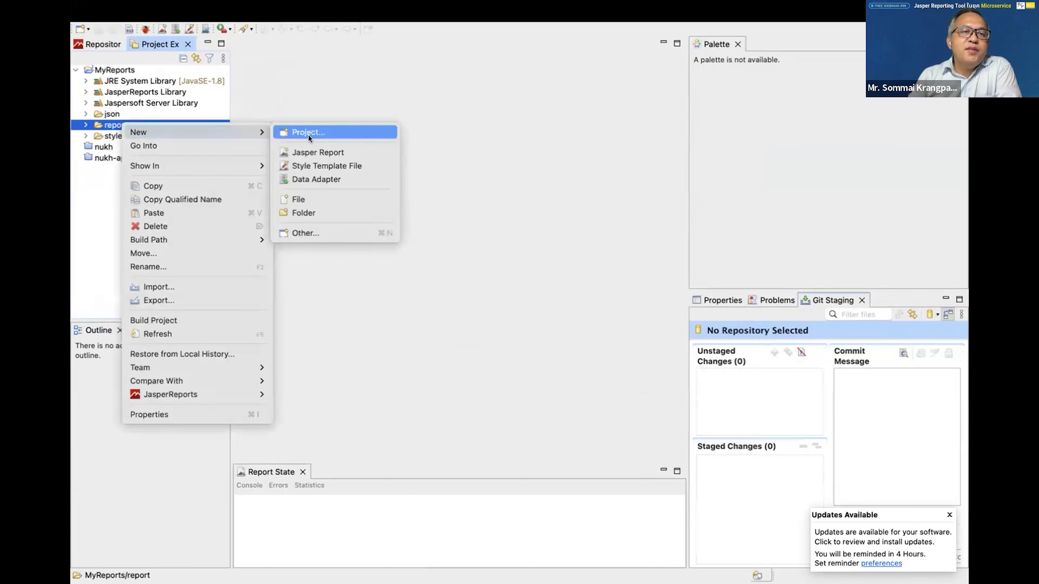
click(358, 153)
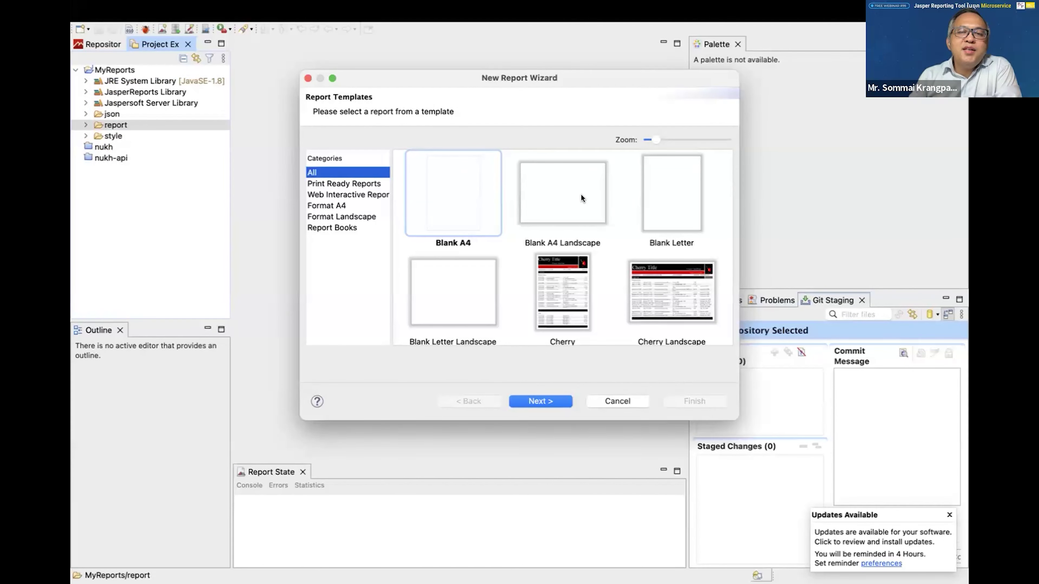
scroll(473, 288, down, 1)
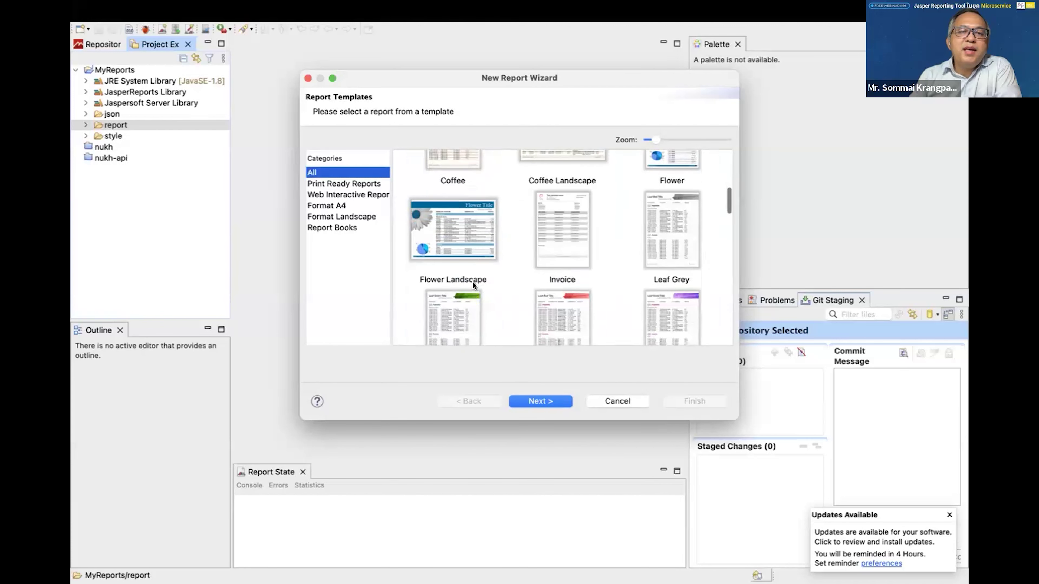
scroll(474, 274, up, 10)
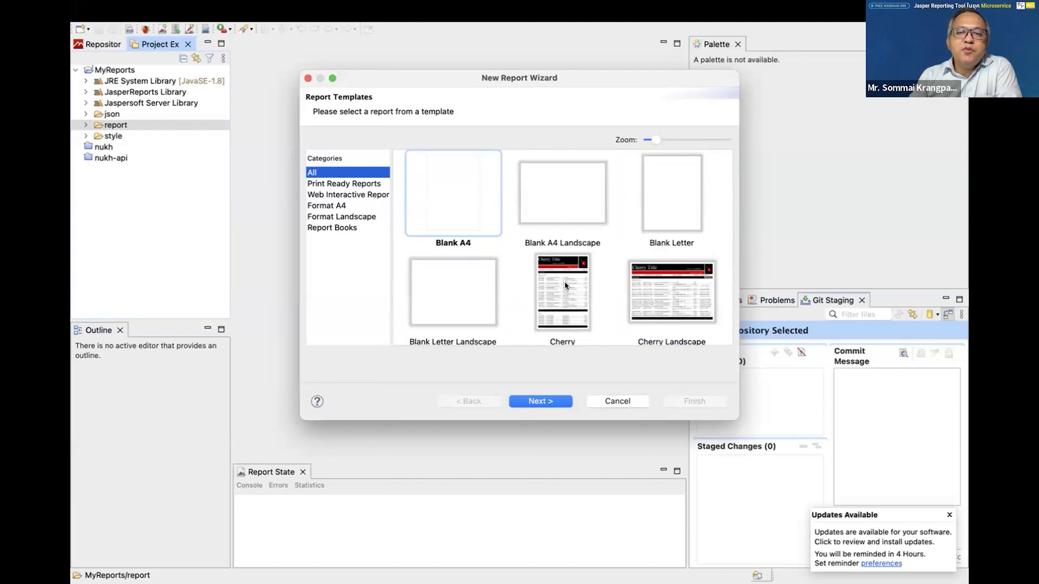
scroll(564, 281, down, 4)
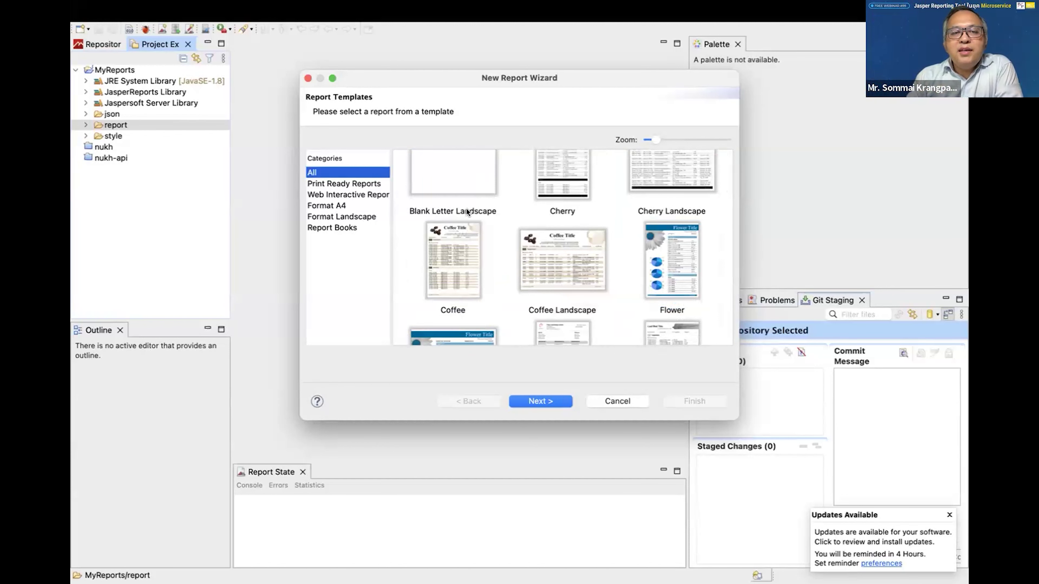
scroll(466, 208, up, 3)
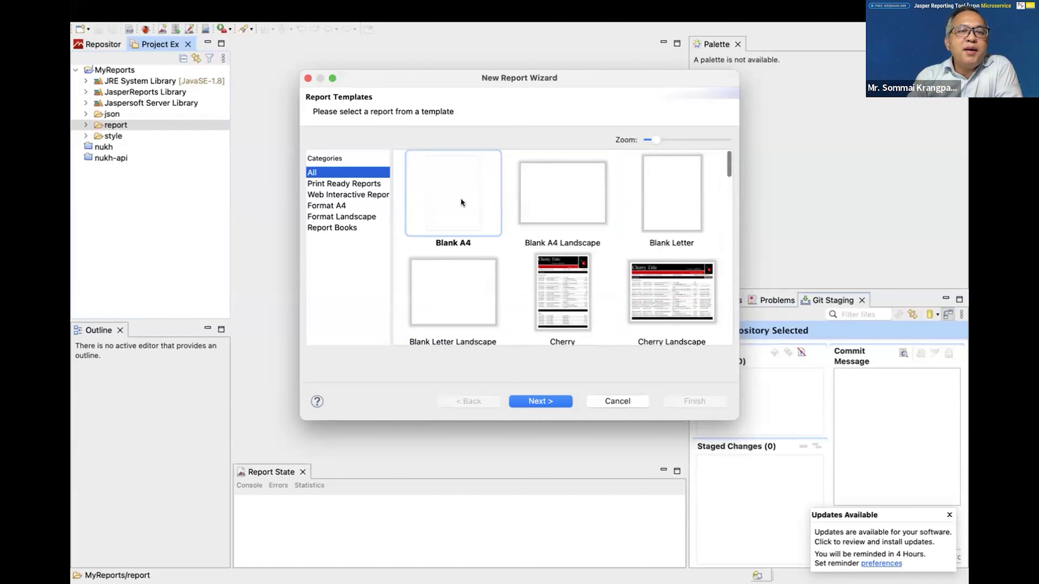
click(460, 198)
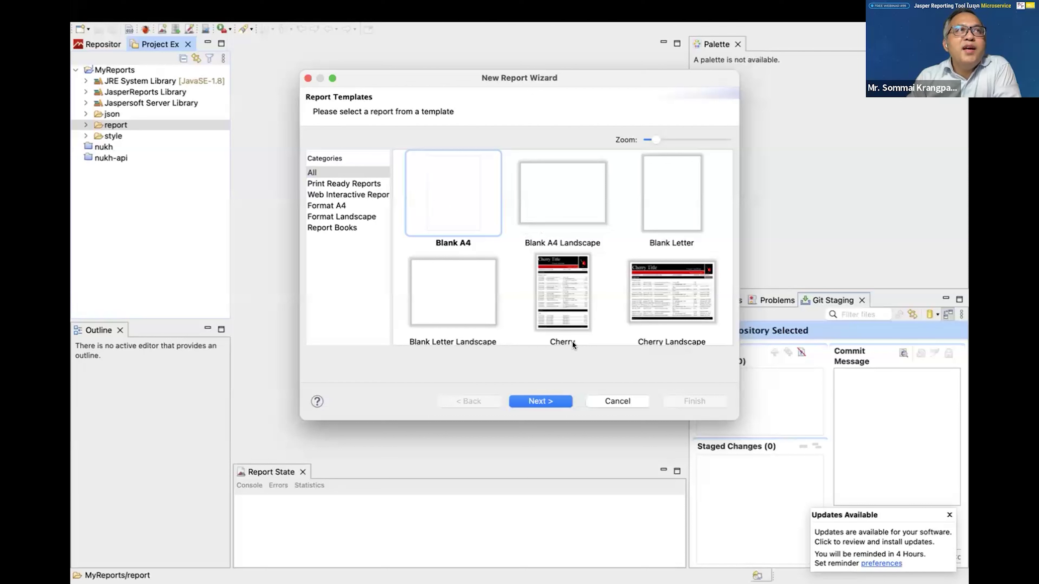
click(541, 401)
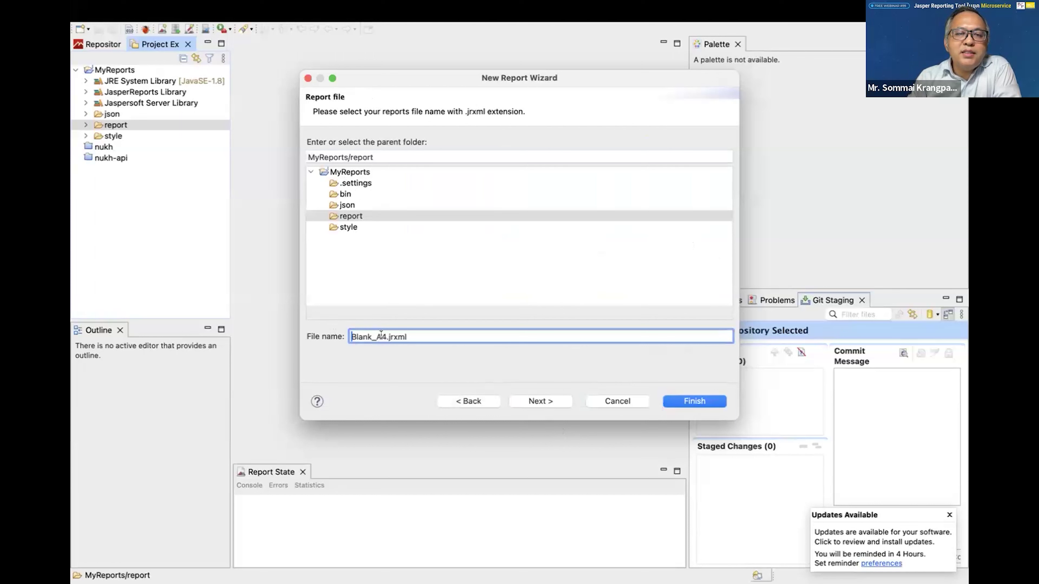
Name the report file simple.jrxml, keeping the extension, and continue to the data source settings
drag(440, 336, 710, 389)
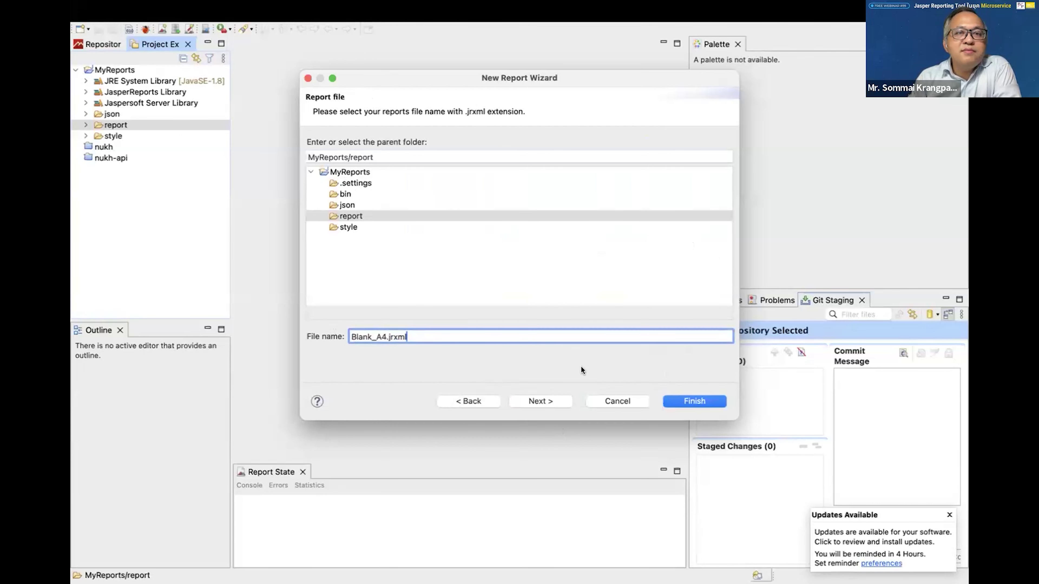
drag(422, 338, 386, 337)
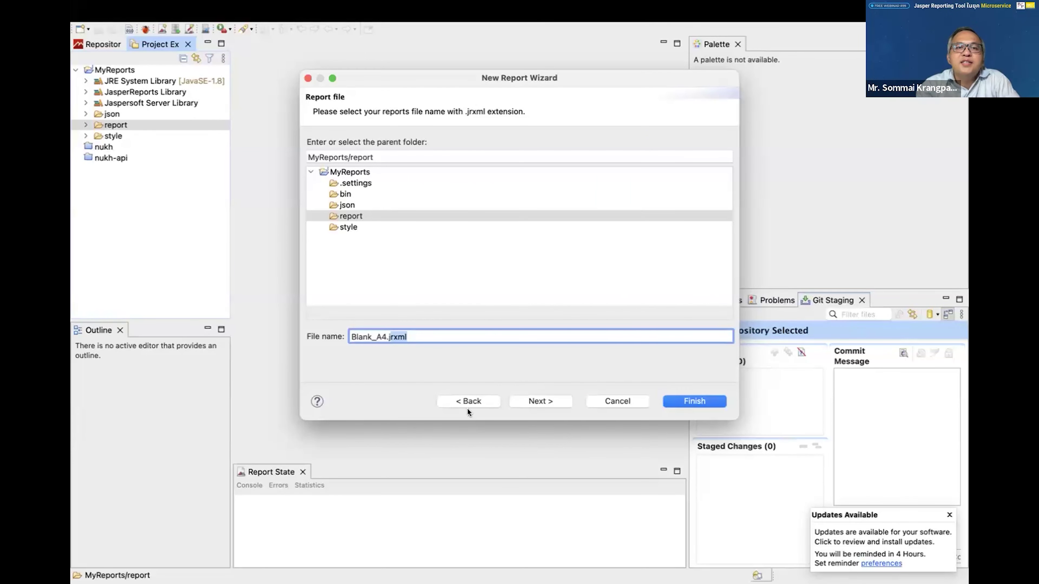
drag(387, 336, 326, 335)
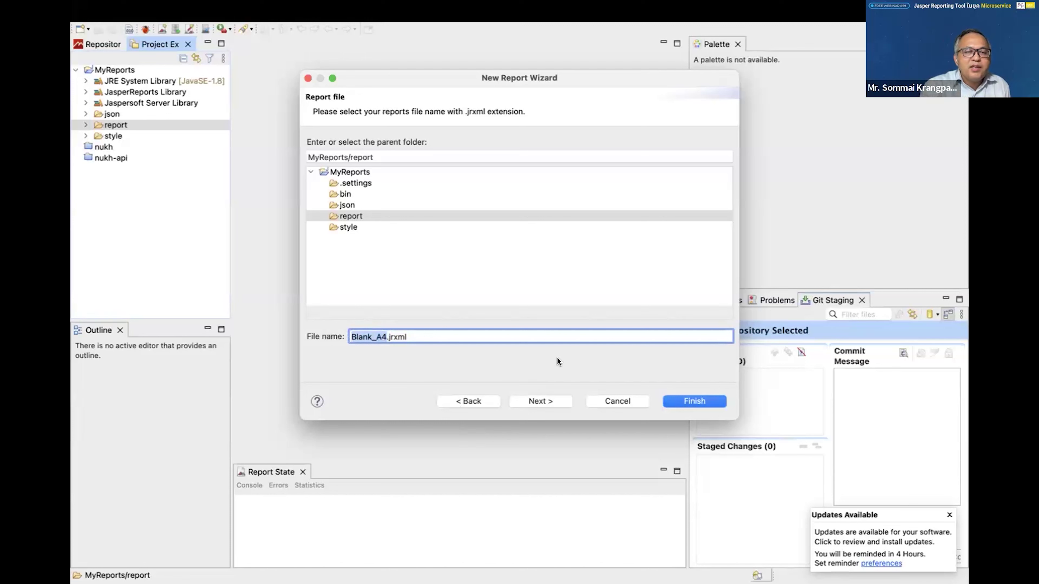
text(simple)
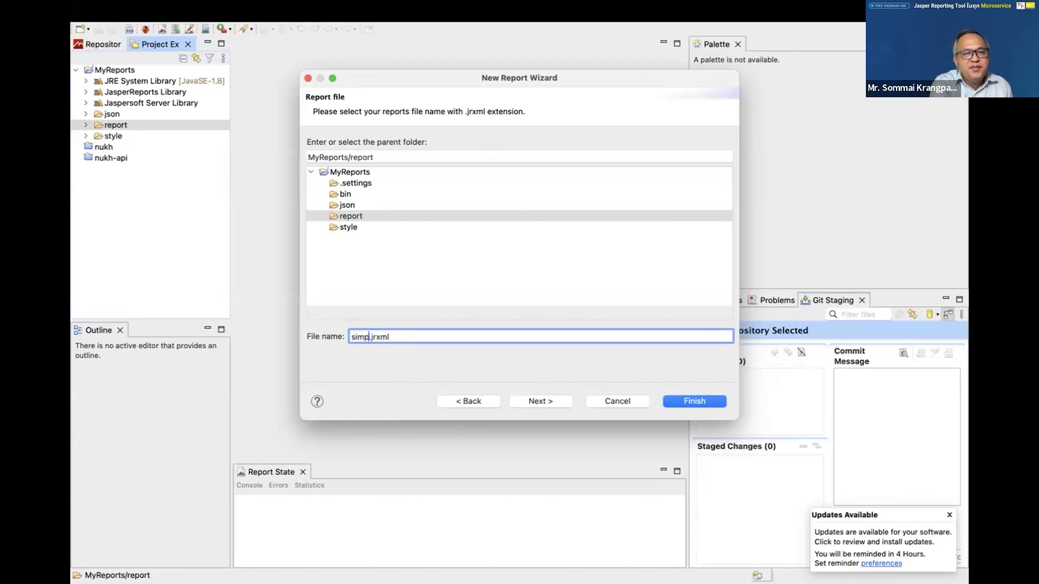
click(538, 401)
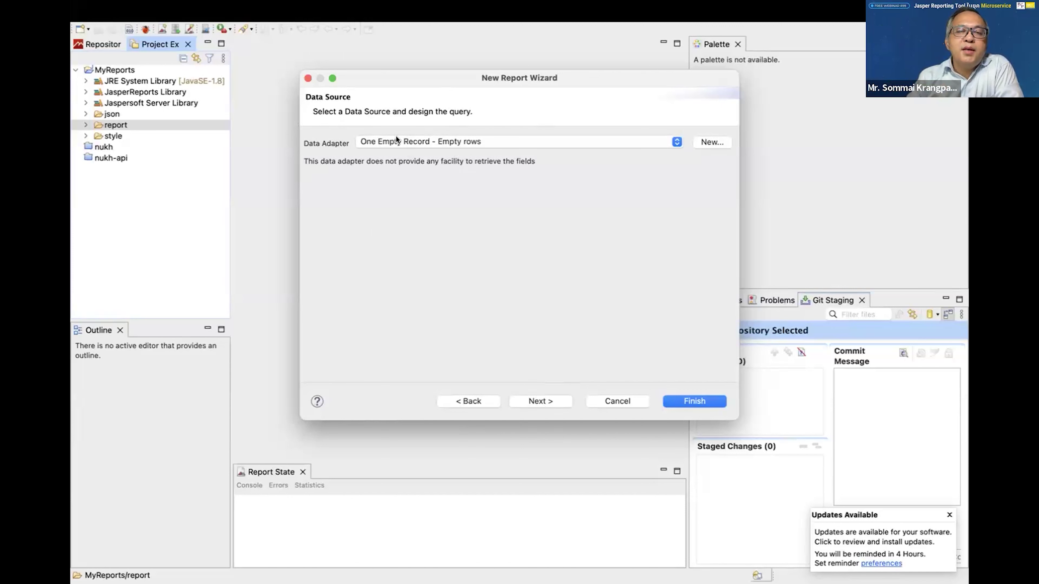
Choose "Sample DB - Database JDBC Connection" as the data adapter and expand the PUBLIC schema's tables down to the PRODUCT columns
click(386, 142)
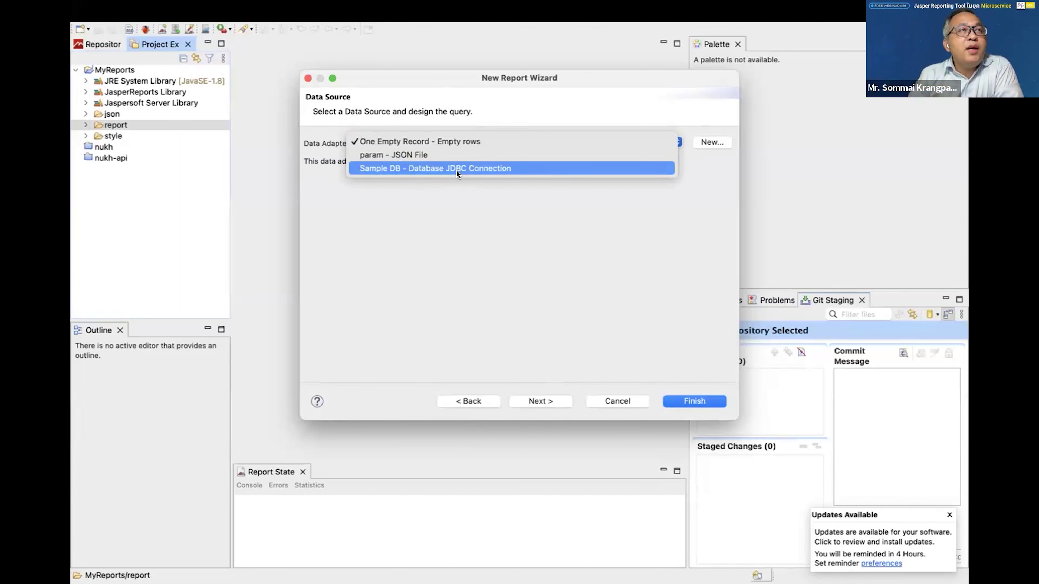
click(490, 169)
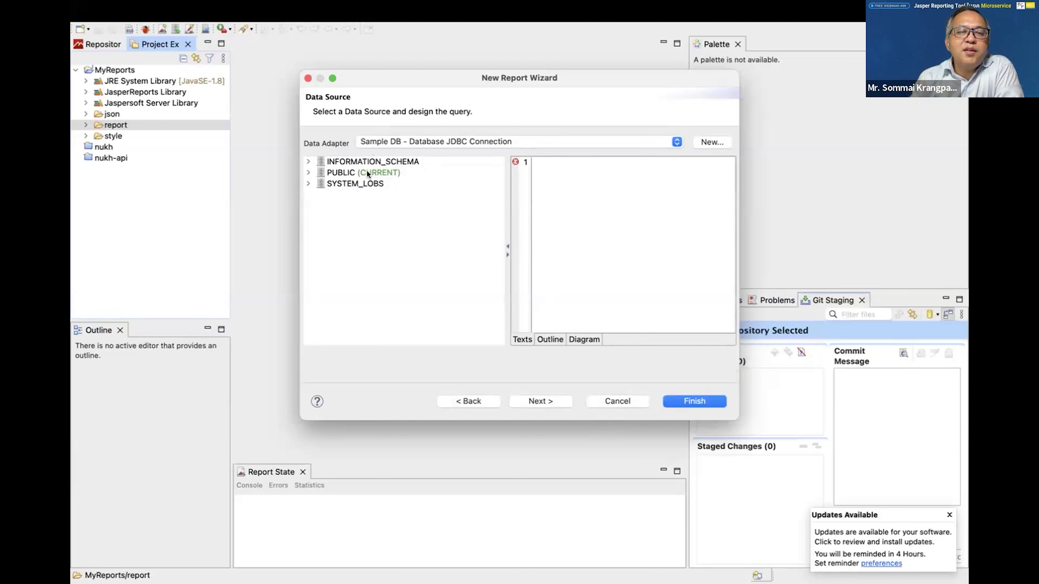
click(308, 172)
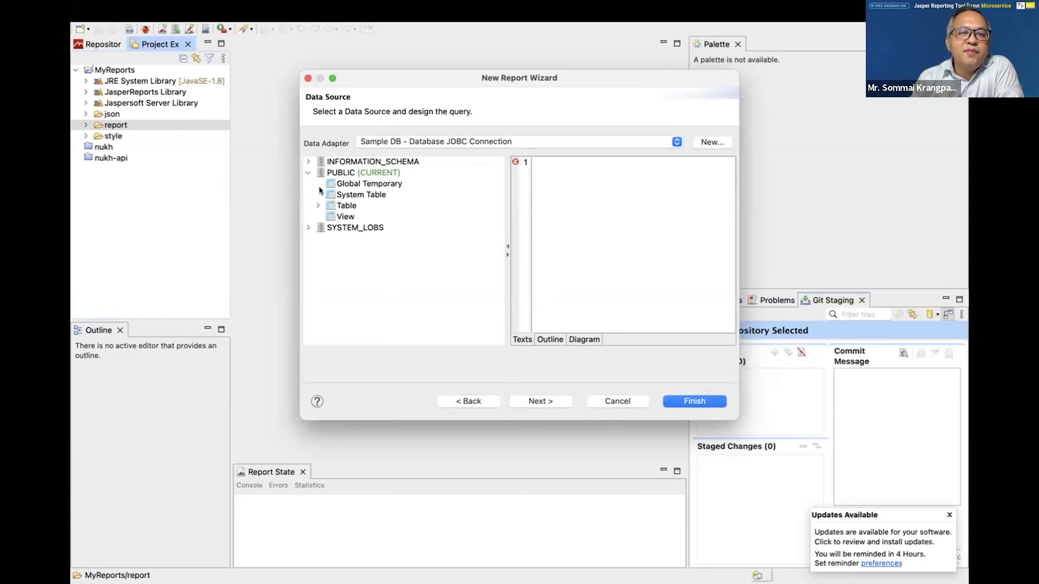
click(319, 205)
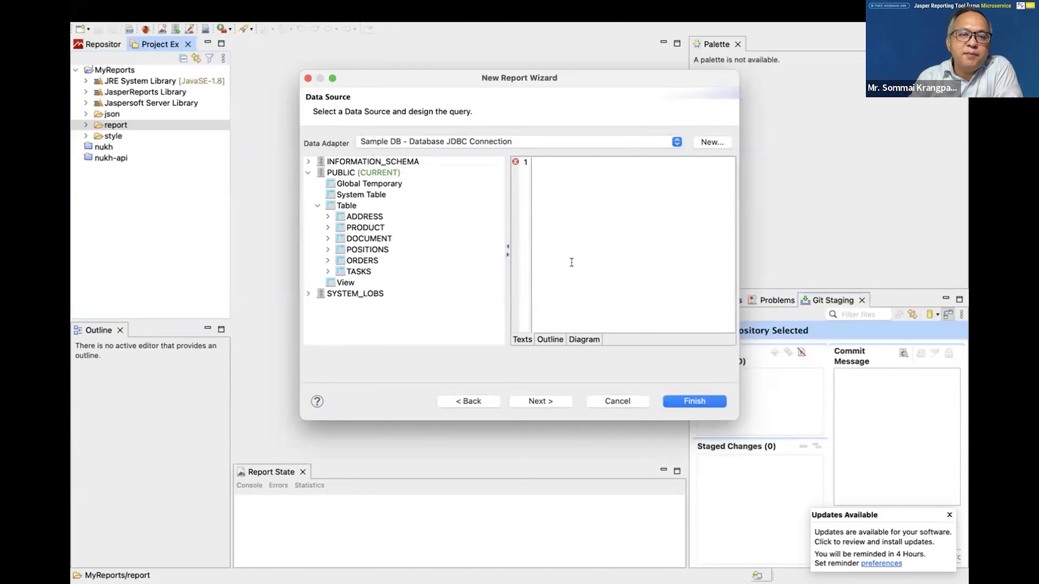
click(358, 227)
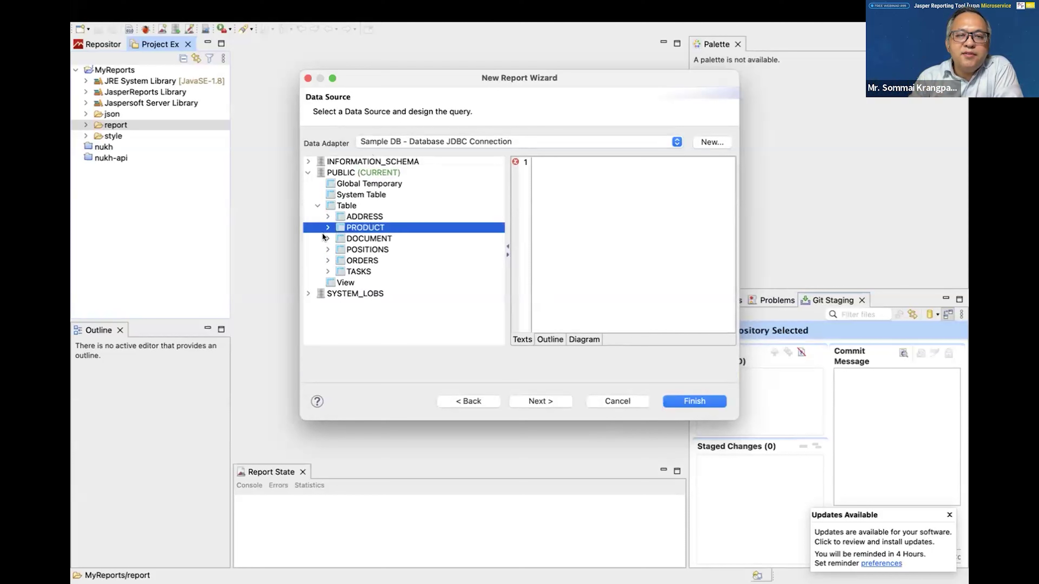
click(328, 227)
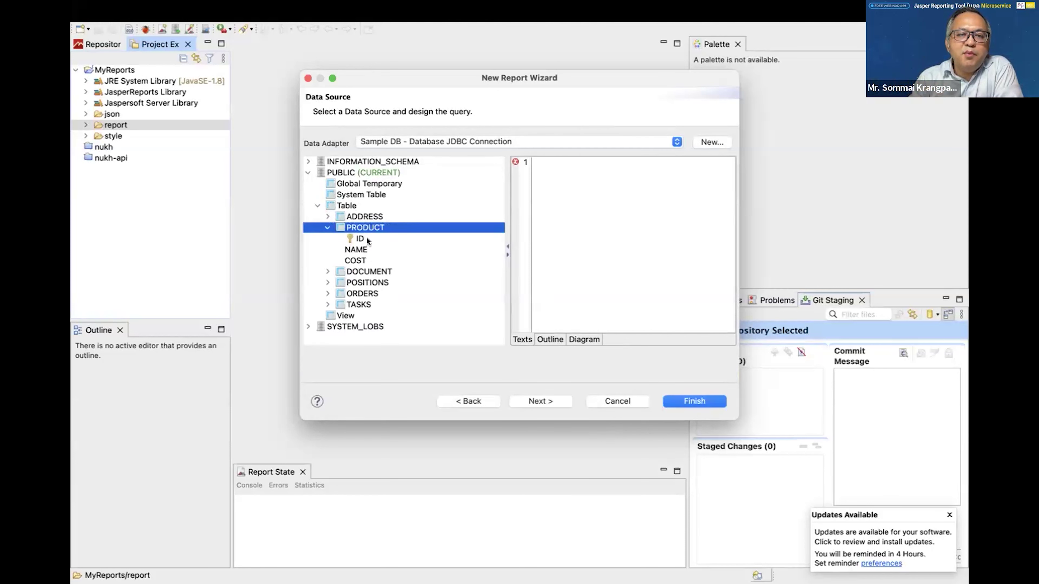
drag(368, 232, 603, 204)
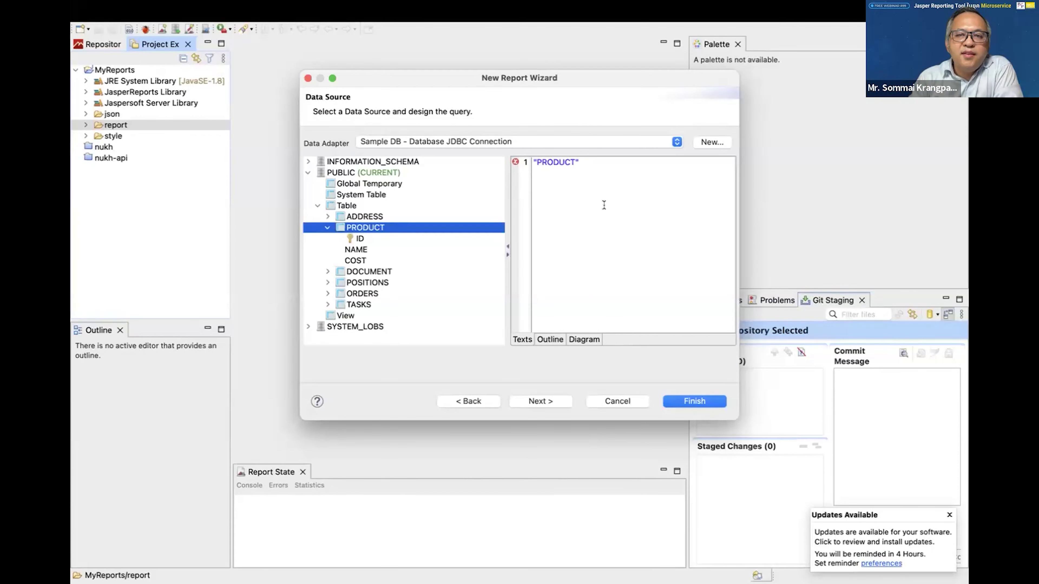
drag(582, 162, 508, 164)
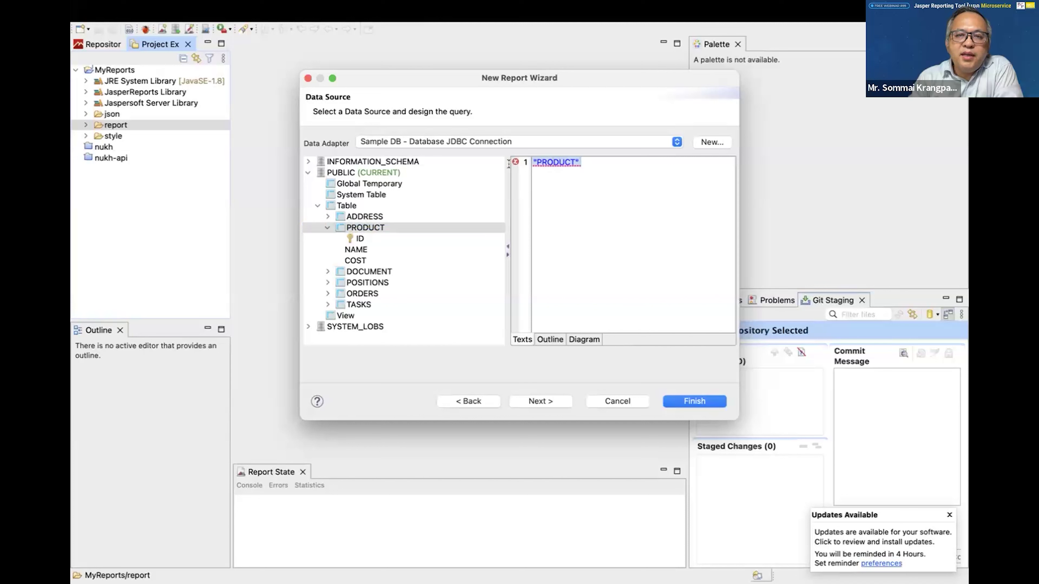
key(BackSpace)
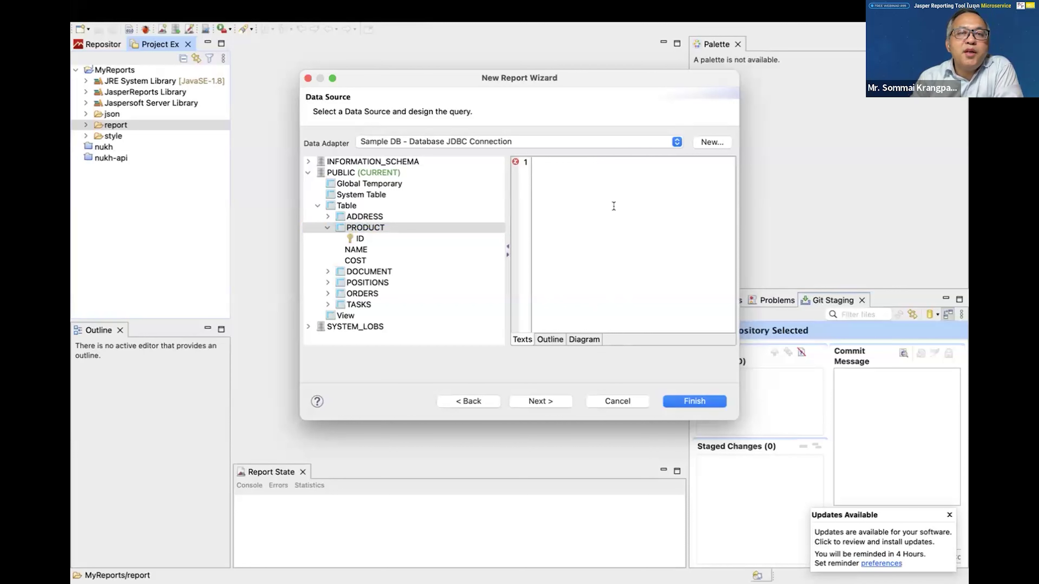
Collapse the PRODUCT table and enter the query "select * from product" on two lines in the query editor
drag(596, 82, 536, 84)
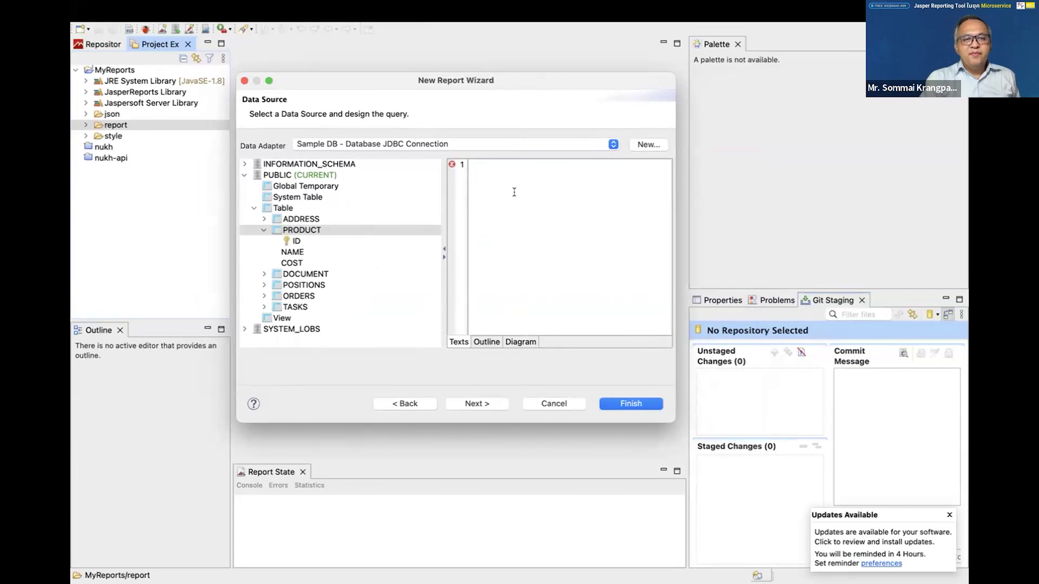
double_click(273, 228)
click(546, 185)
text(select *)
key(Return)
text(from product)
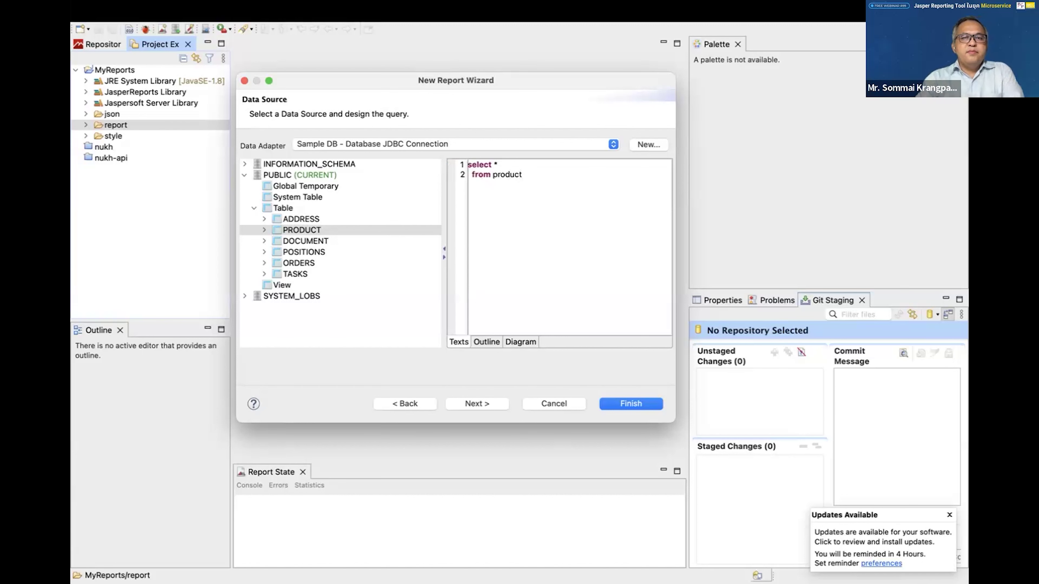
drag(543, 178, 414, 157)
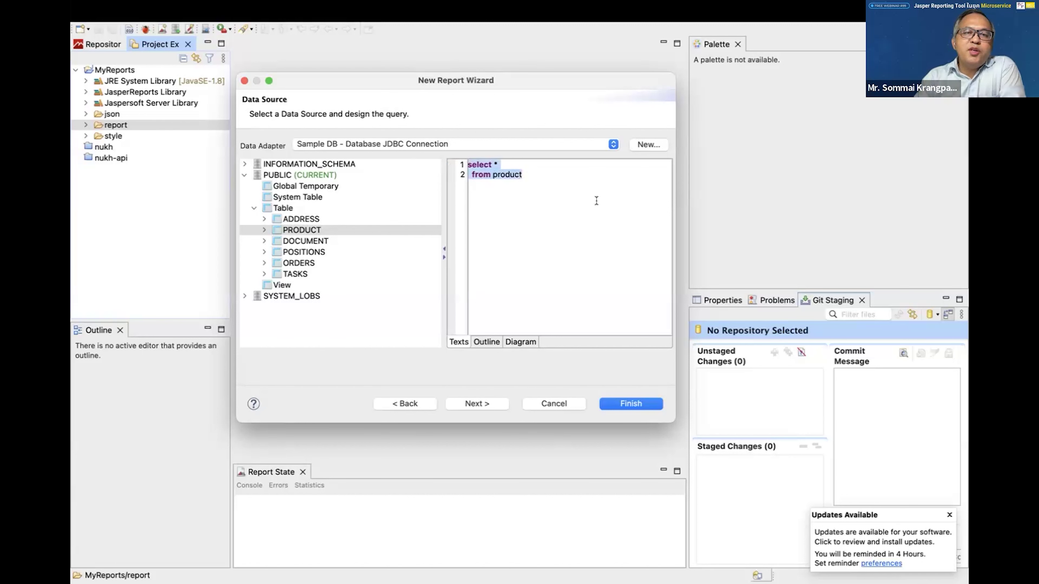
click(568, 181)
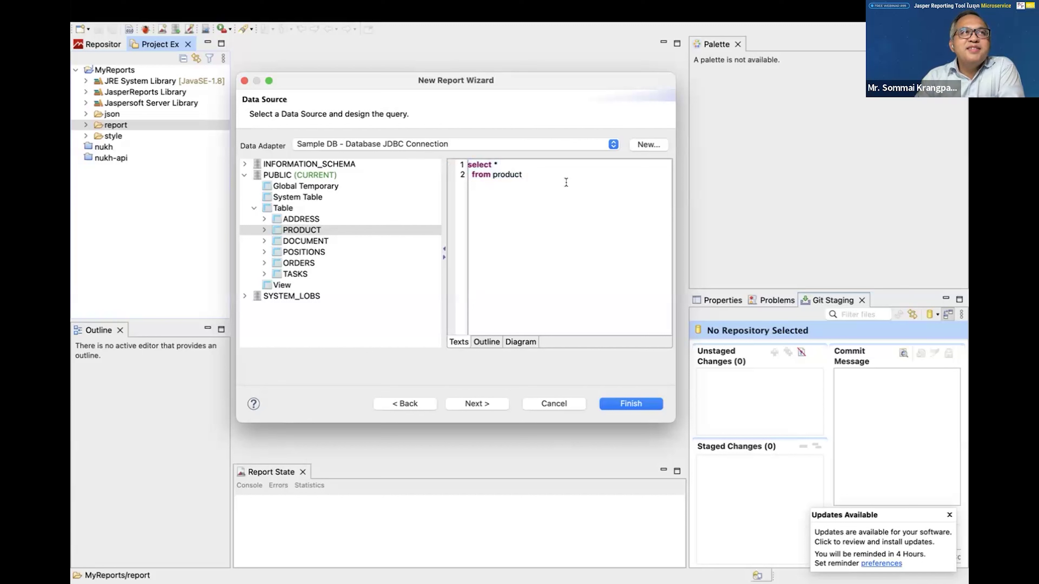
drag(498, 164, 455, 162)
drag(531, 173, 440, 163)
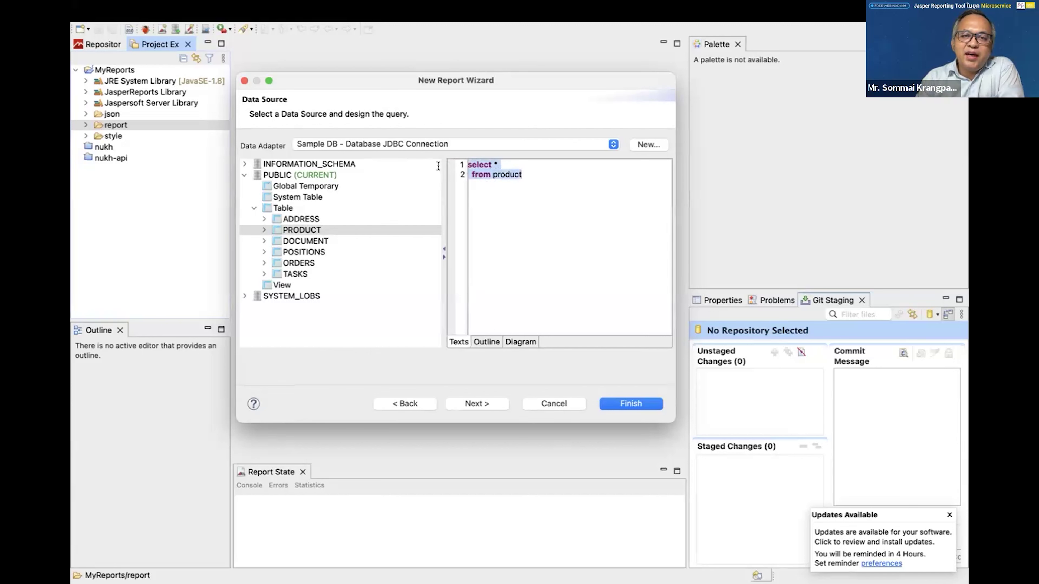
click(568, 207)
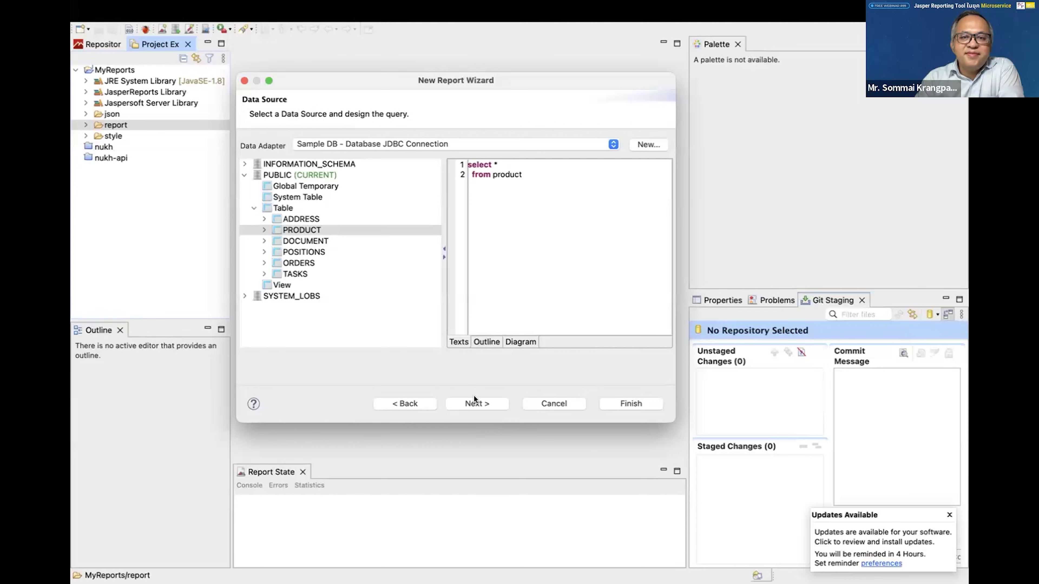
Include all dataset fields (ID, NAME, COST) in the report and finish the wizard without any grouping
click(483, 403)
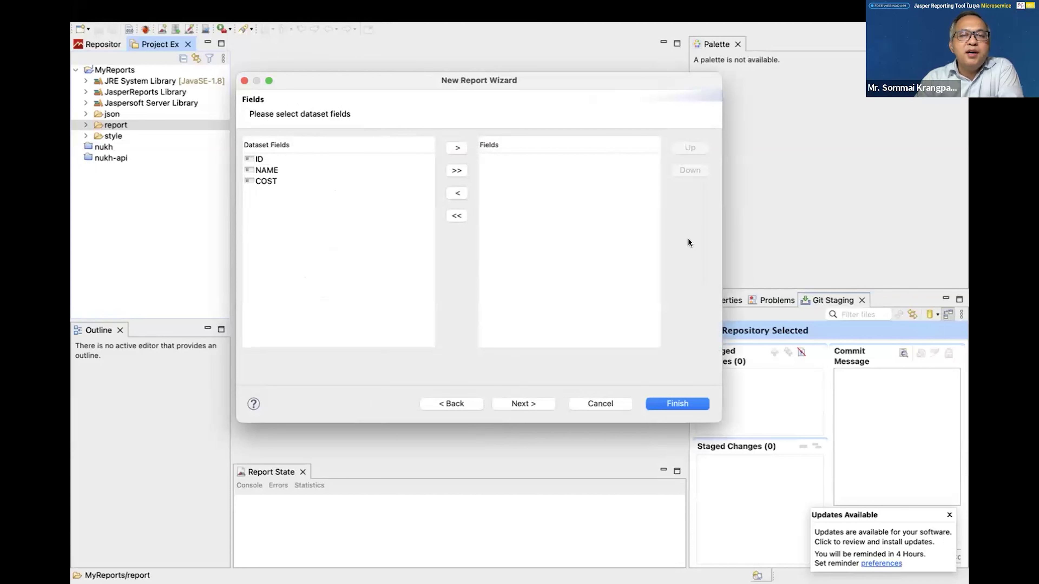
click(458, 171)
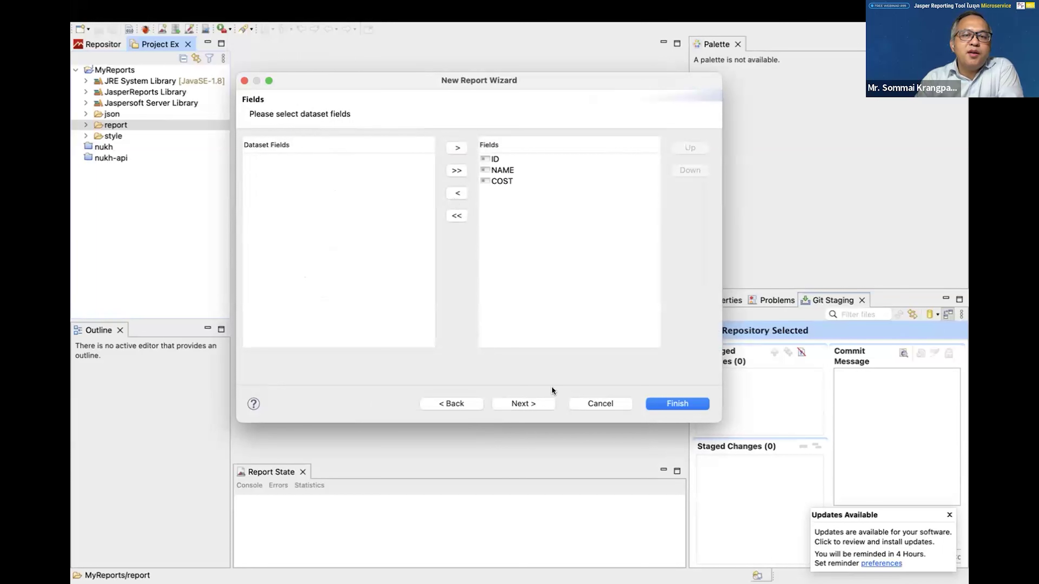
click(533, 403)
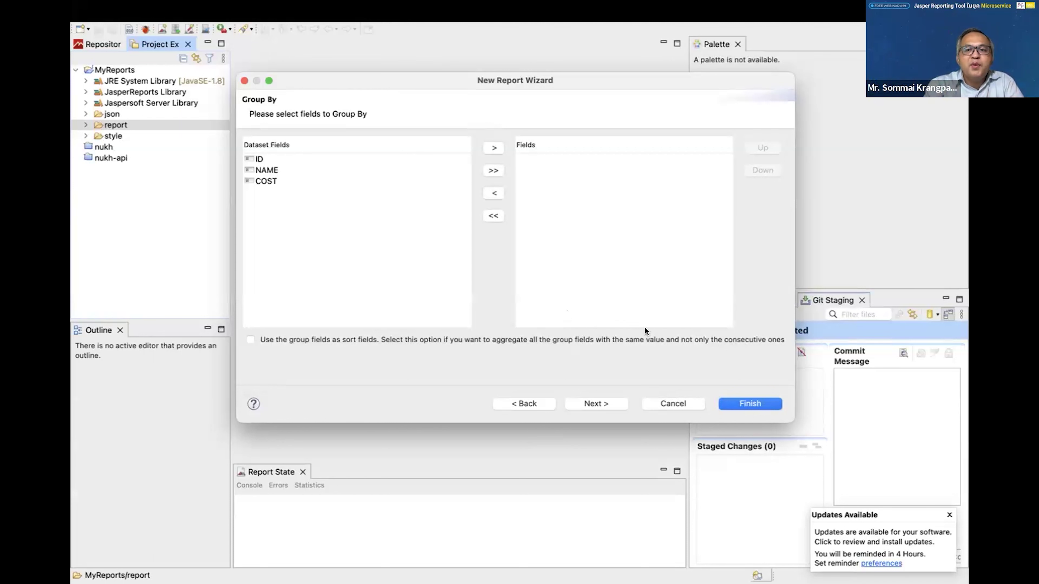
click(728, 404)
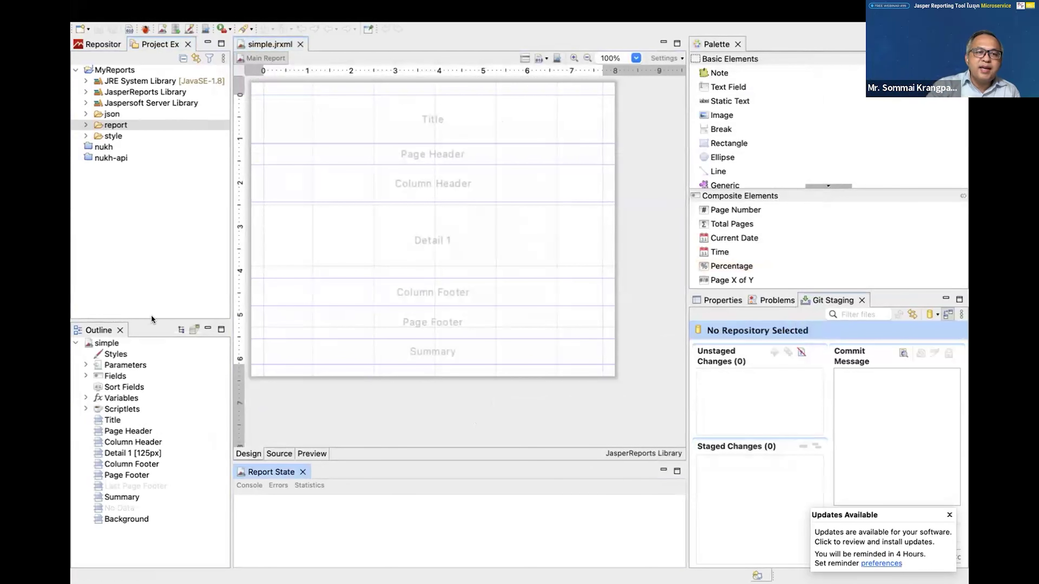
Enlarge the Outline view vertically by shrinking the Project Explorer above it
drag(151, 318, 151, 264)
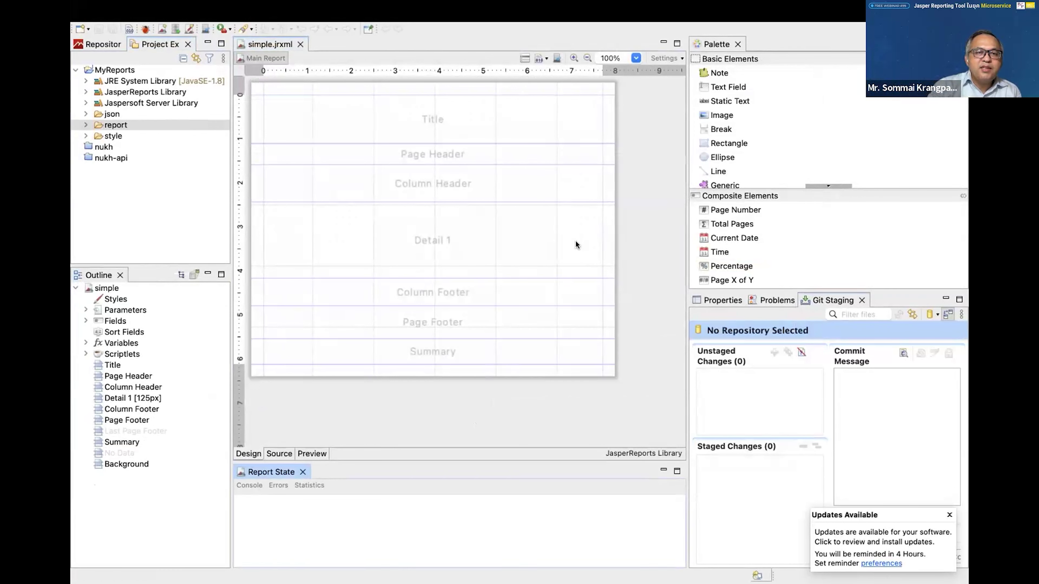
Switch to the Notability slides and advance to the "Add new dataAdapter #3" slide
key(ctrl+Right)
key(ctrl+Left)
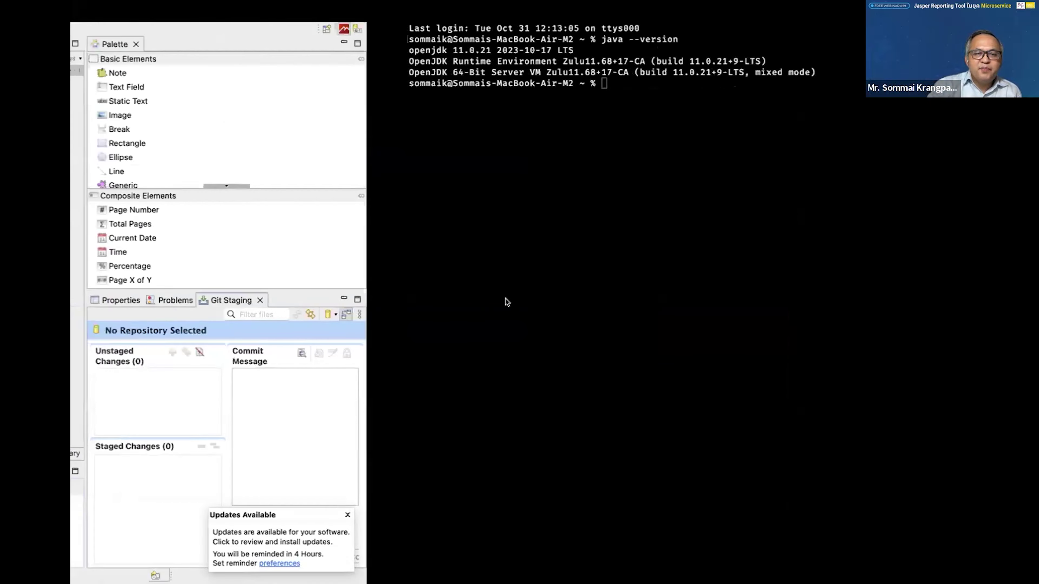
key(ctrl+Left)
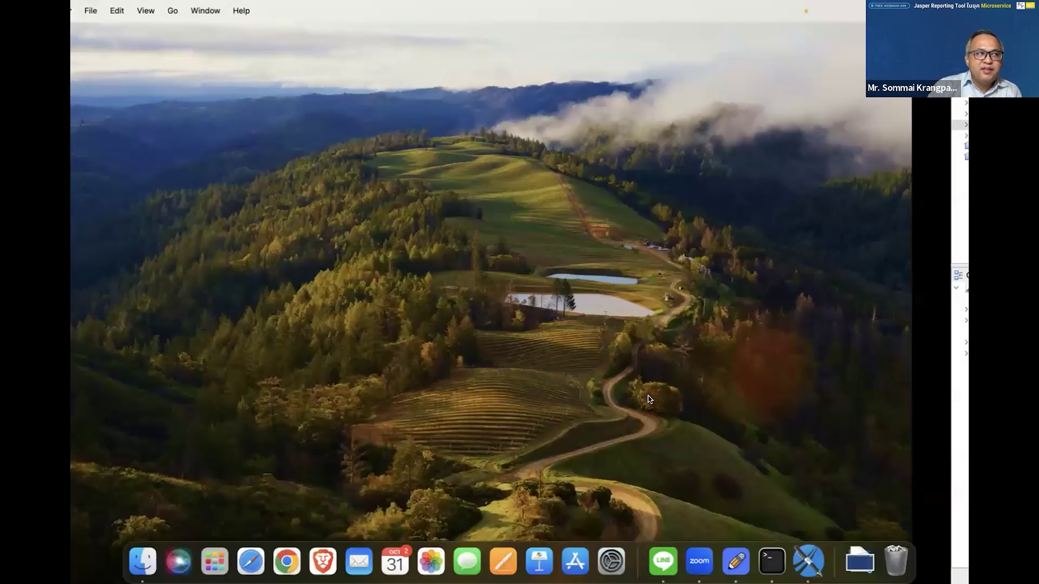
key(ctrl+Right)
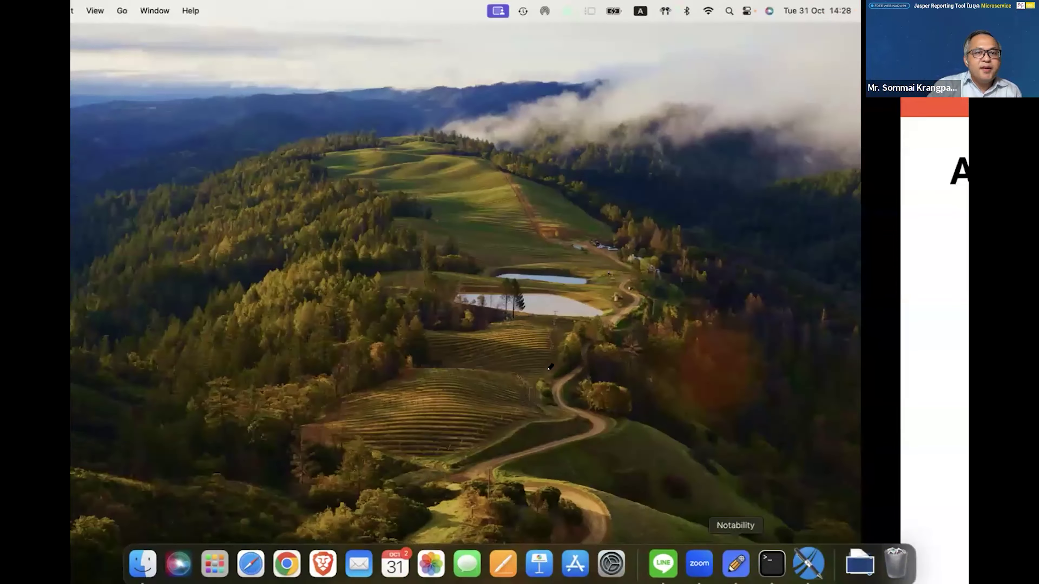
scroll(549, 359, down, 10)
scroll(549, 359, down, 15)
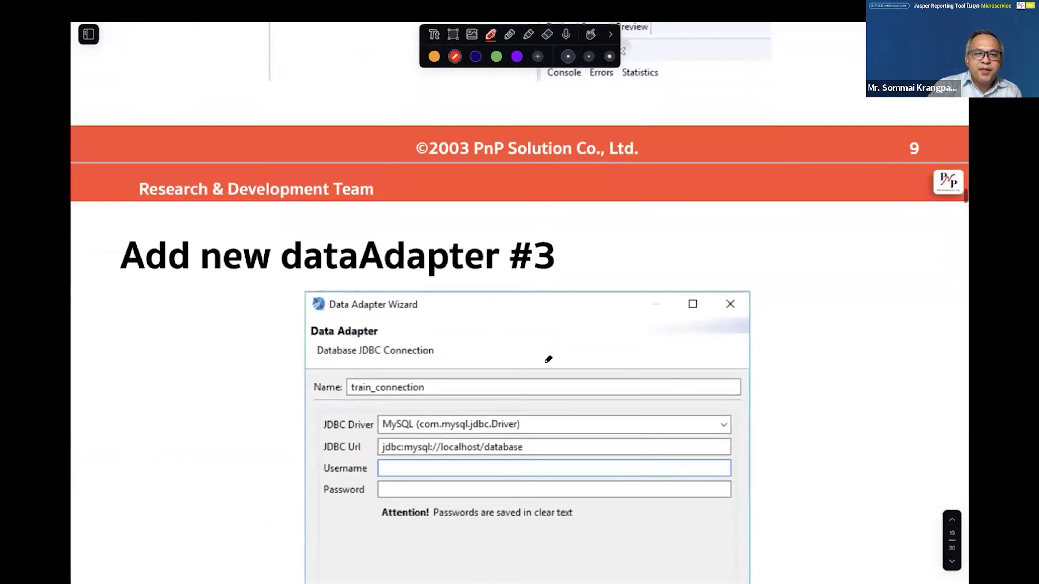
scroll(548, 359, up, 5)
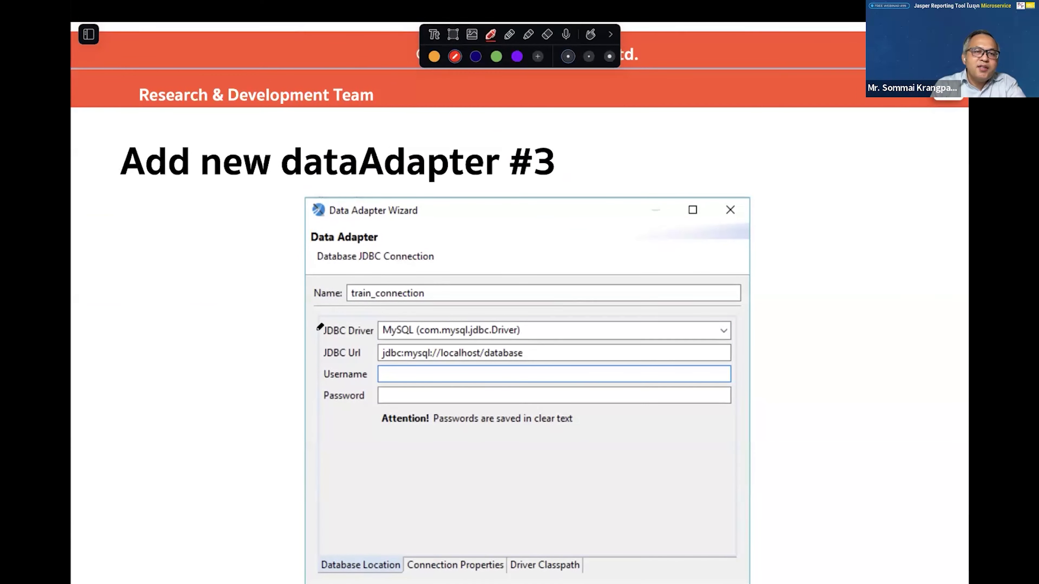
Mark both ends of the JDBC Driver row with red handwritten asterisks and underline the JDBC URL value in purple
drag(313, 322, 313, 335)
mouse_move(308, 325)
mouse_down()
mouse_move(318, 331)
mouse_move(308, 332)
mouse_up()
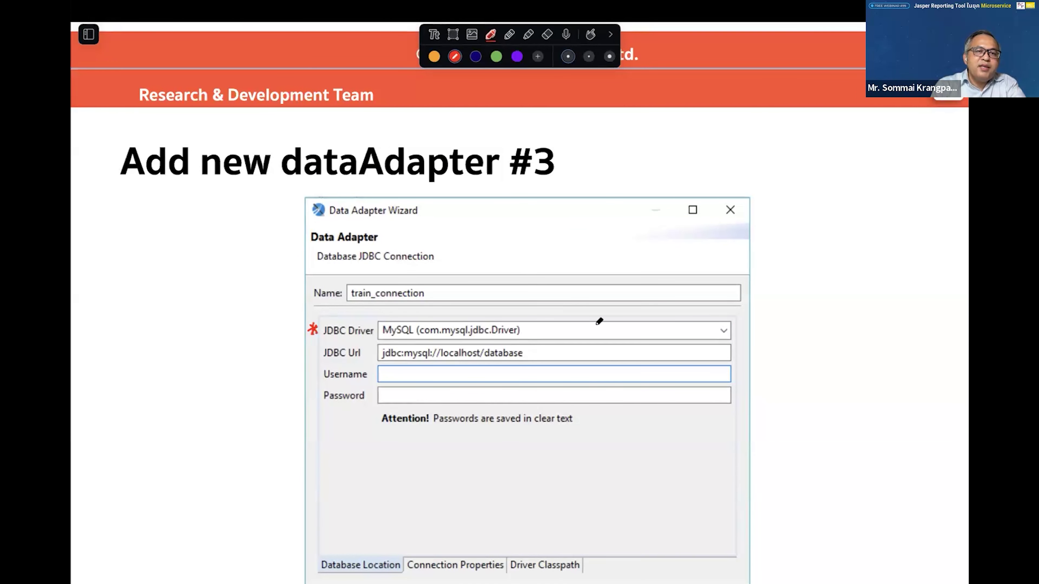
click(743, 329)
drag(745, 327, 748, 339)
drag(741, 335, 754, 328)
drag(742, 329, 753, 336)
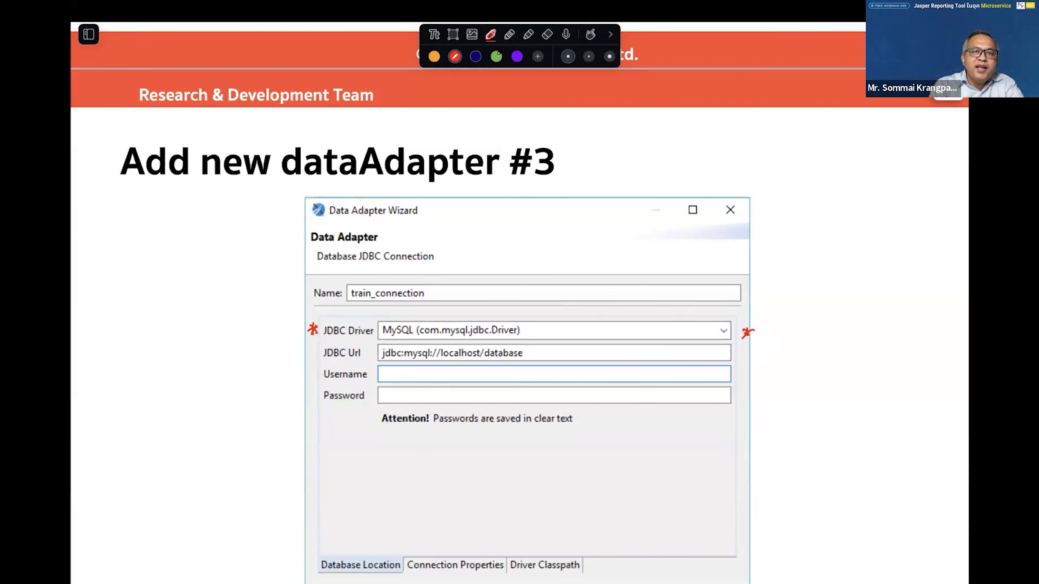
click(517, 56)
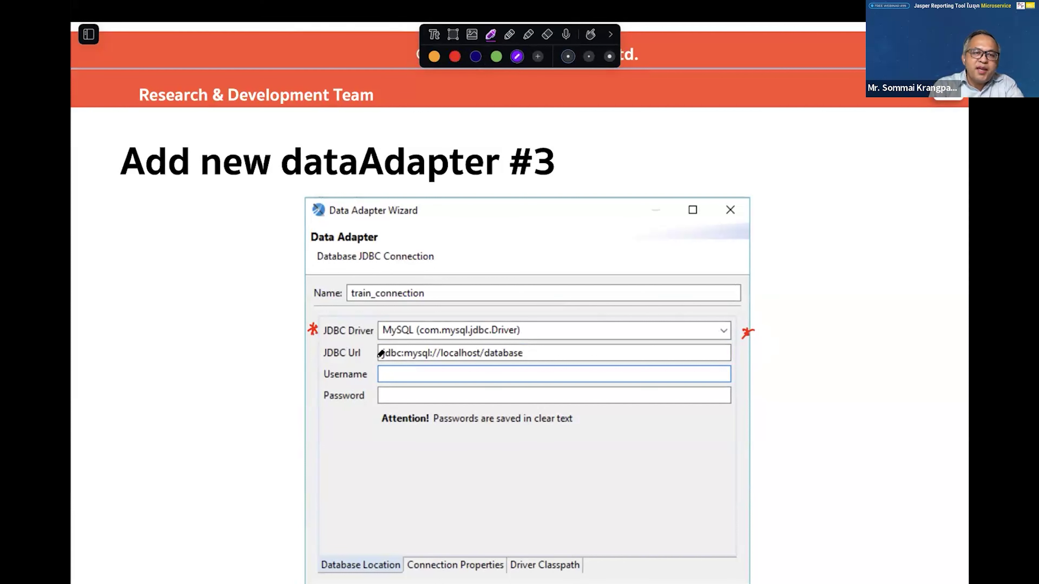
drag(380, 353, 532, 355)
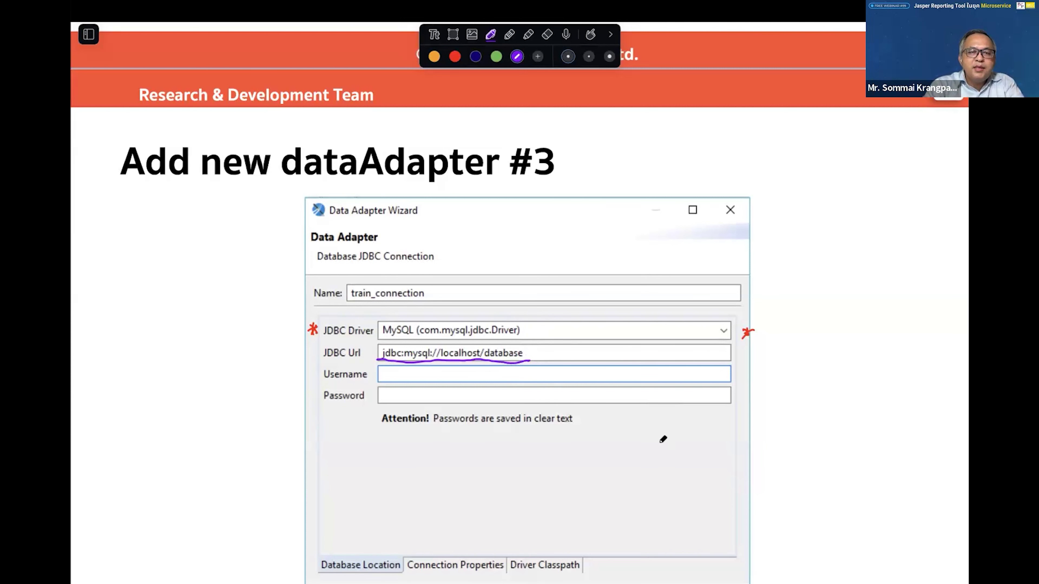
Advance to the "New Report #2" slide and underline the .jrxml extension of the file name in purple
scroll(671, 437, down, 10)
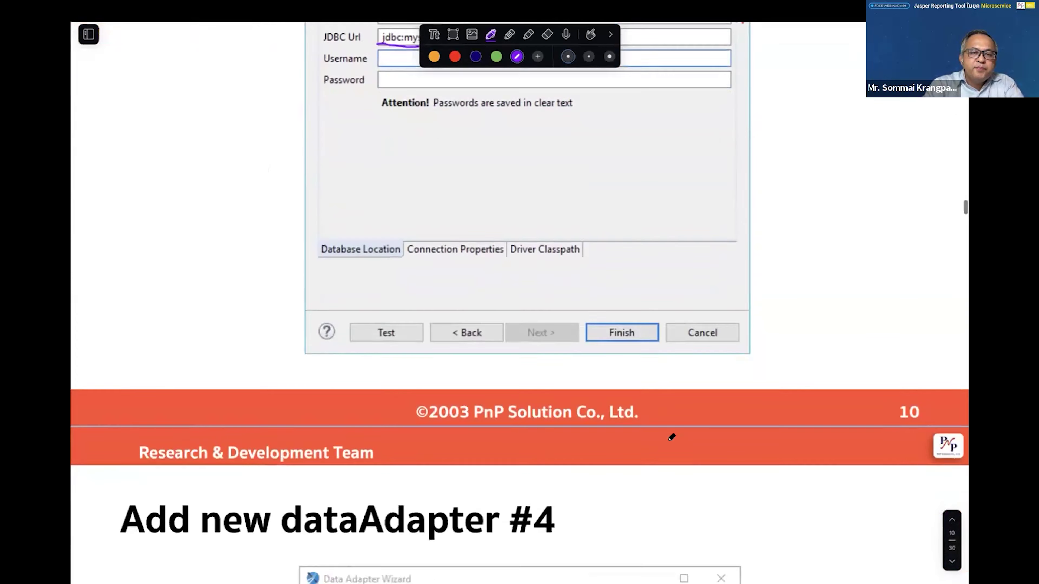
scroll(671, 437, down, 9)
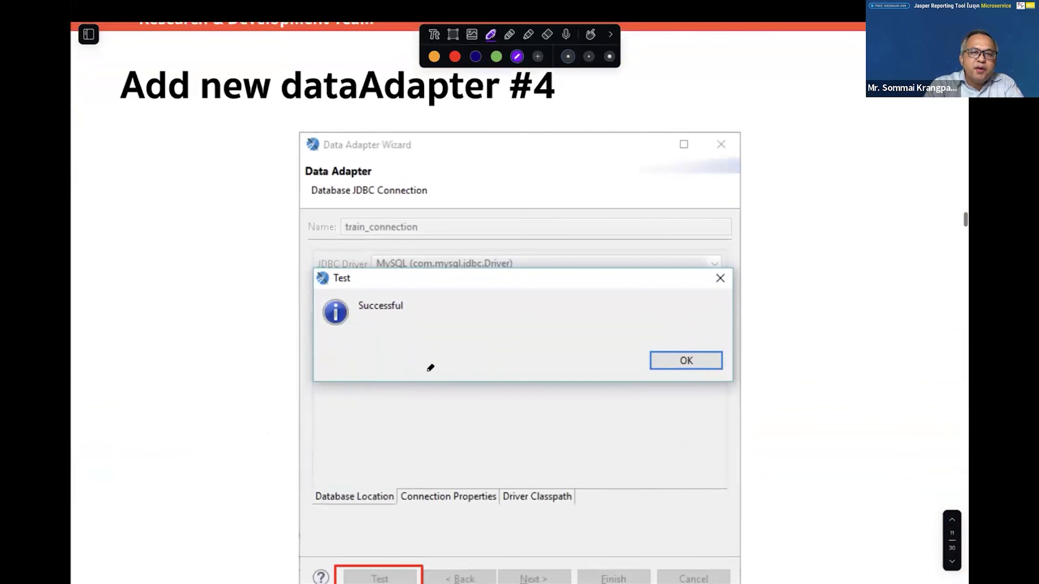
scroll(459, 507, down, 1)
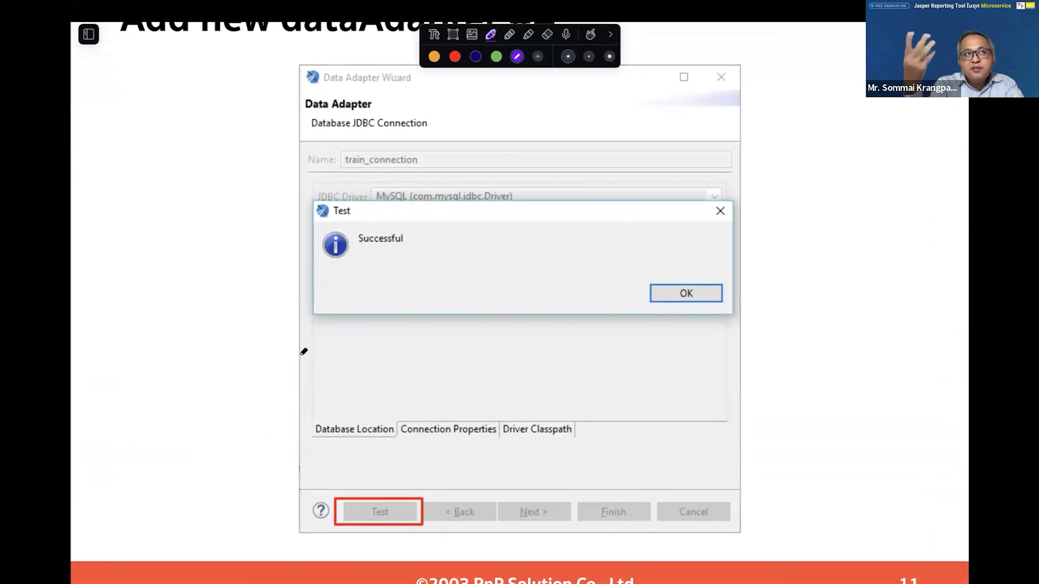
scroll(492, 363, down, 3)
scroll(492, 363, down, 10)
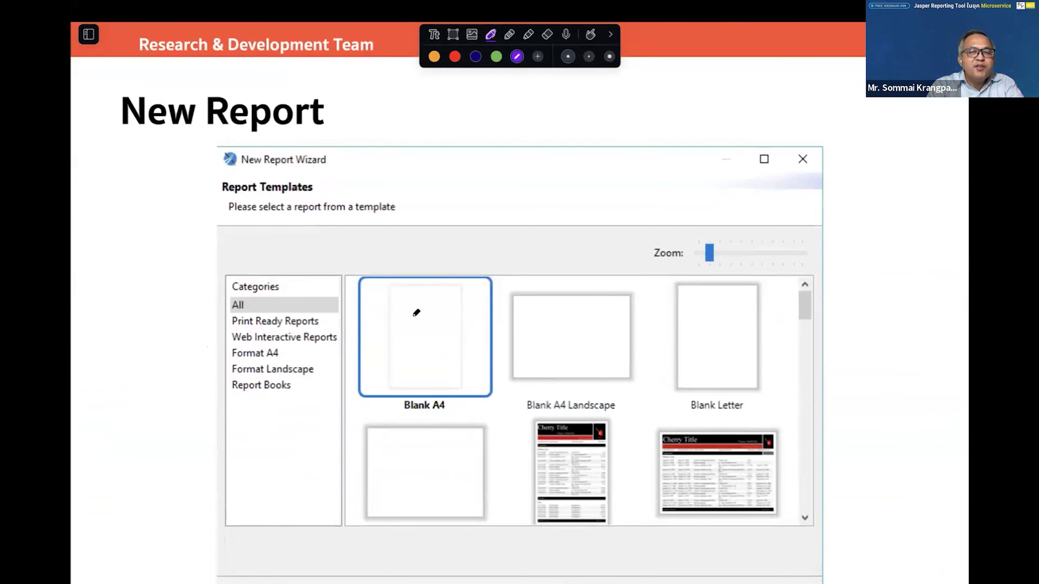
scroll(477, 372, down, 12)
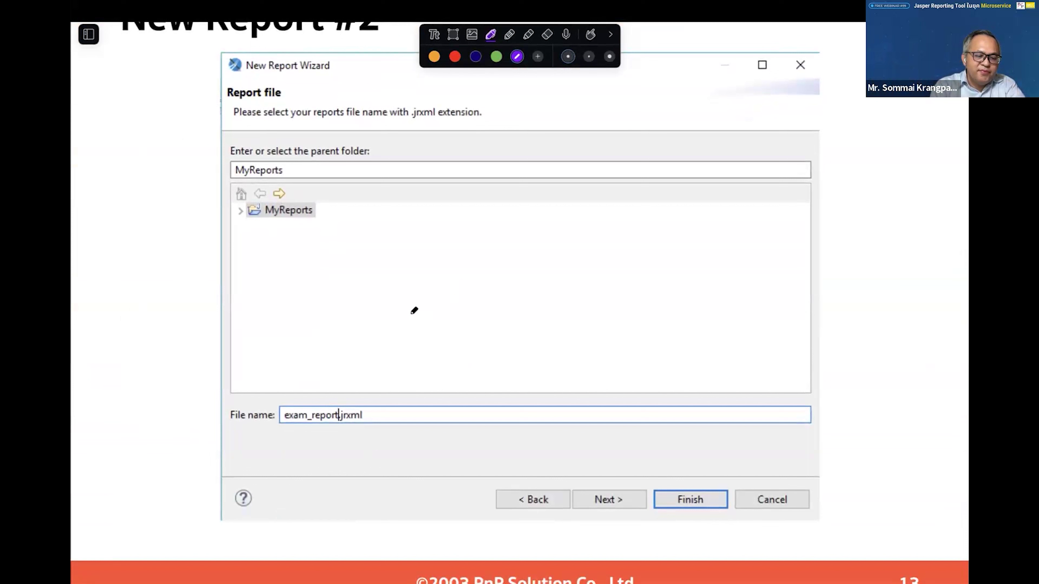
drag(339, 427, 368, 428)
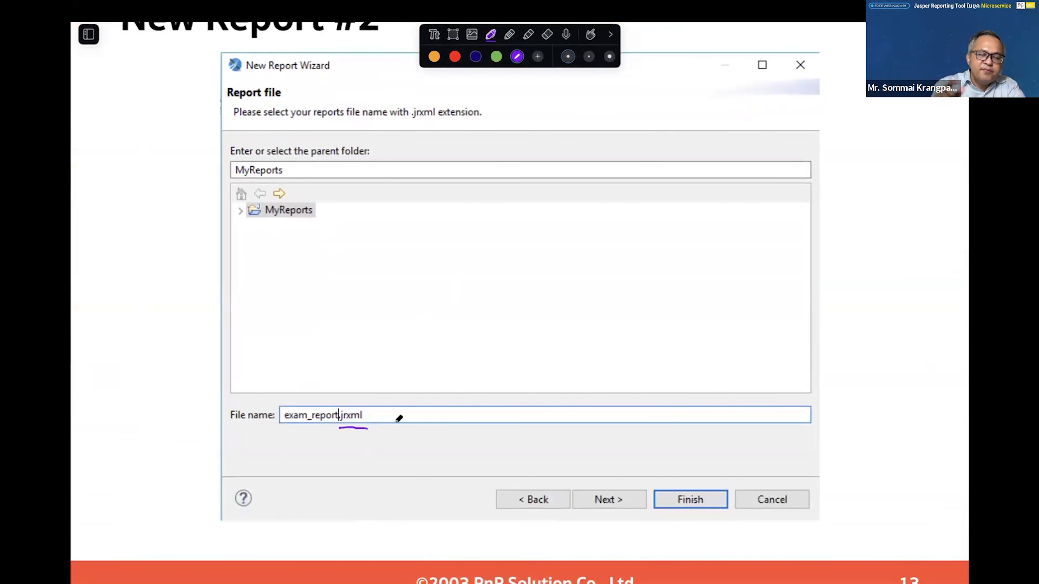
On the "New Report #4" slide, draw a purple arrow pointing up to the query and write "SQL" beneath it
scroll(399, 418, down, 10)
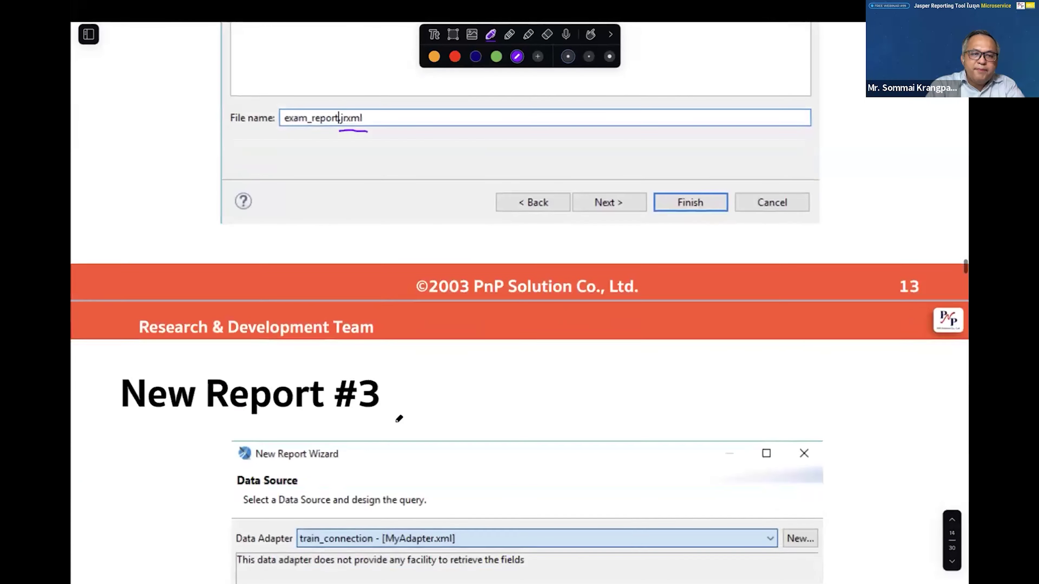
scroll(399, 418, down, 1)
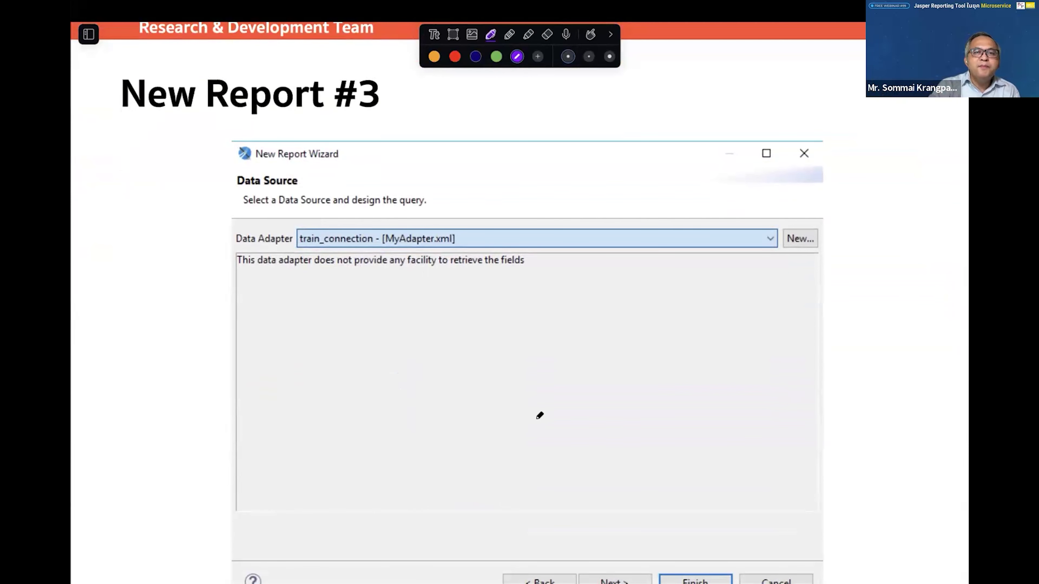
scroll(540, 415, down, 10)
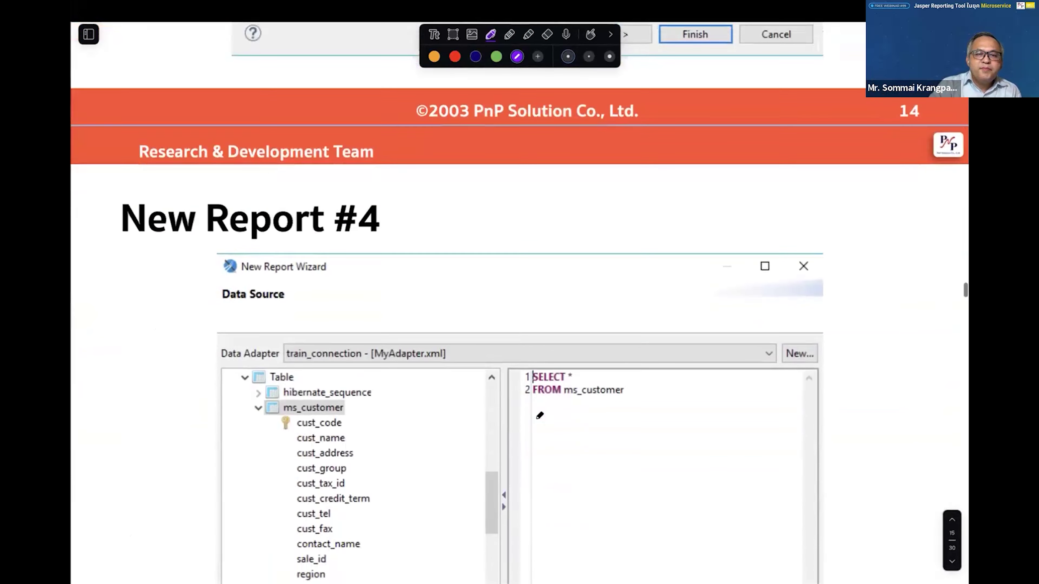
scroll(540, 416, down, 2)
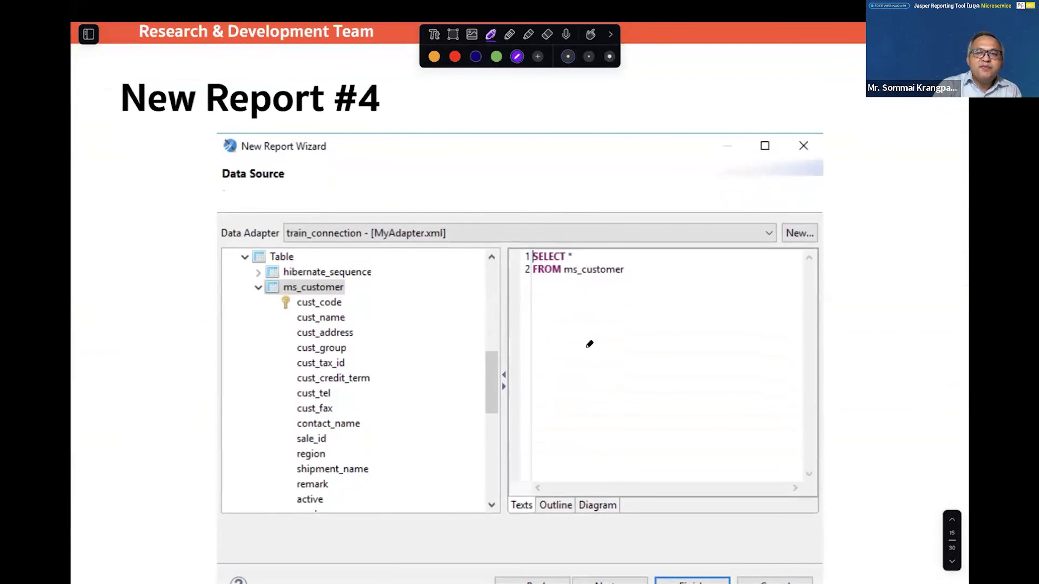
mouse_move(574, 328)
mouse_down()
mouse_move(576, 298)
mouse_move(582, 304)
mouse_up()
mouse_move(589, 351)
mouse_down()
mouse_move(615, 372)
mouse_move(625, 360)
mouse_move(631, 368)
mouse_up()
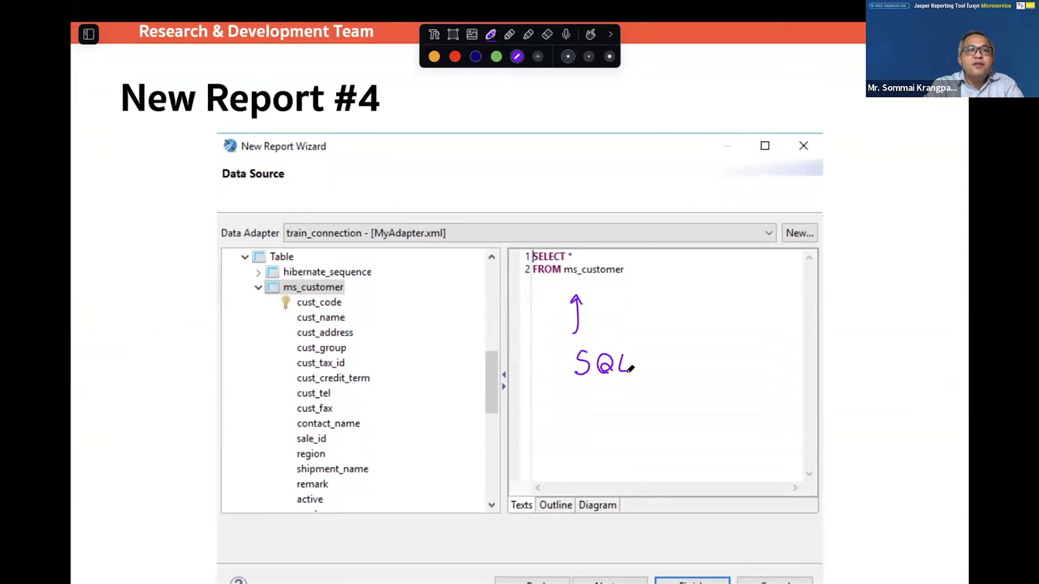
On the "New Report #5" slide, draw a purple arrow pointing to the Dataset Fields list and label it "SQL"
scroll(571, 395, down, 3)
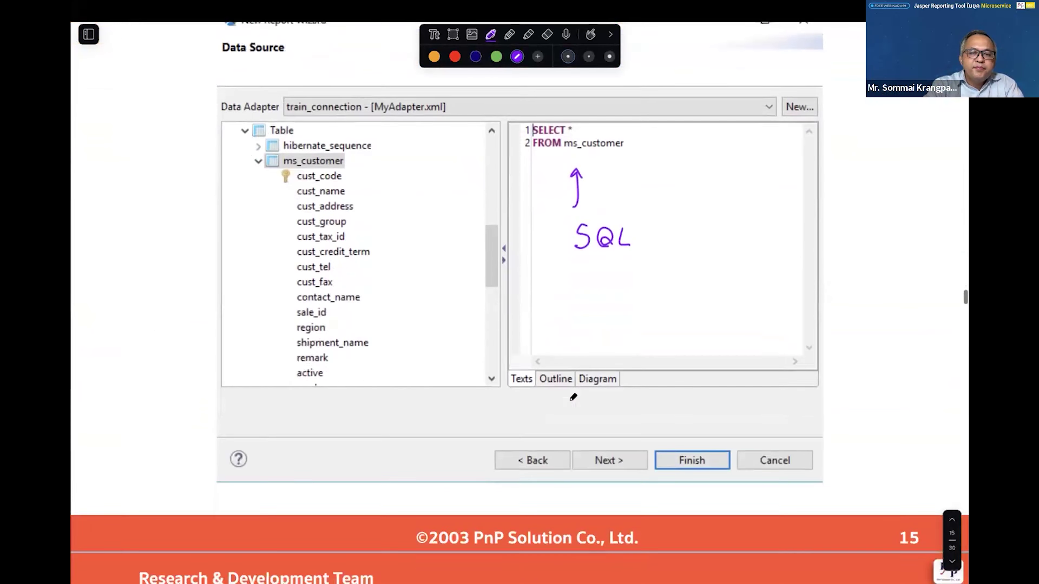
scroll(573, 397, down, 12)
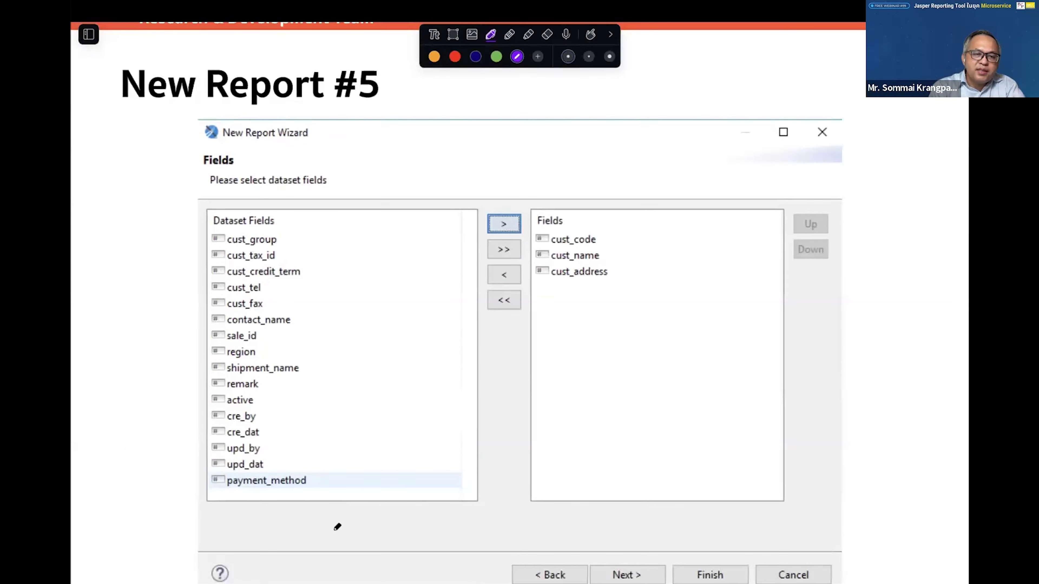
mouse_move(330, 534)
mouse_down()
mouse_move(334, 512)
mouse_move(344, 517)
mouse_up()
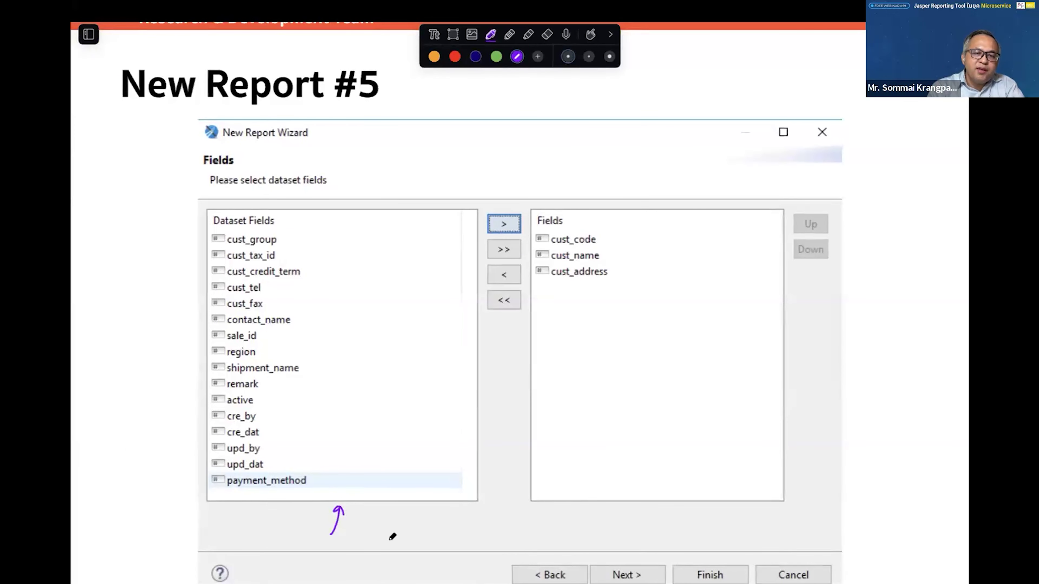
scroll(392, 536, down, 2)
mouse_move(309, 487)
mouse_down()
mouse_move(332, 504)
mouse_move(353, 496)
mouse_up()
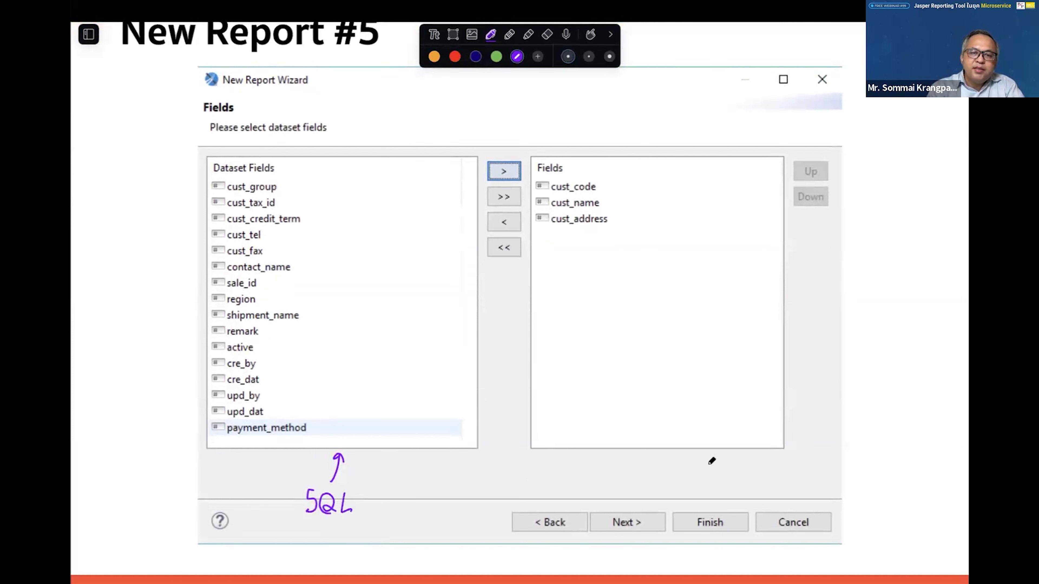
Draw a purple arrow up to the selected Fields list and handwrite a Thai note beneath it
drag(667, 468, 665, 414)
mouse_move(637, 471)
mouse_down()
mouse_move(693, 474)
mouse_move(703, 487)
mouse_up()
mouse_move(711, 453)
mouse_down()
mouse_move(723, 485)
mouse_move(800, 481)
mouse_up()
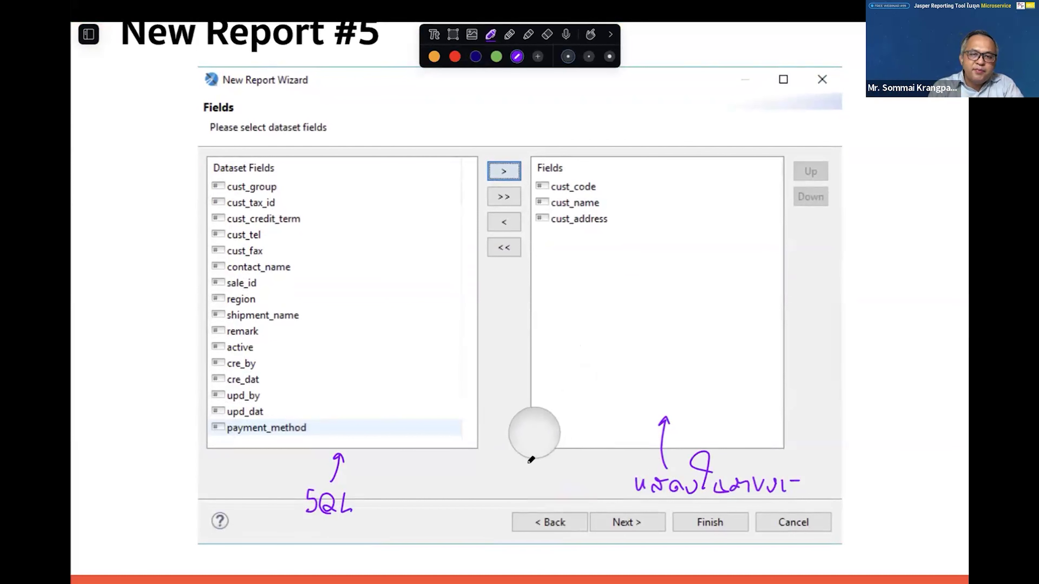
Activate the eraser and advance past the "Report Designer" slide to the "Report Query" slide
key(e)
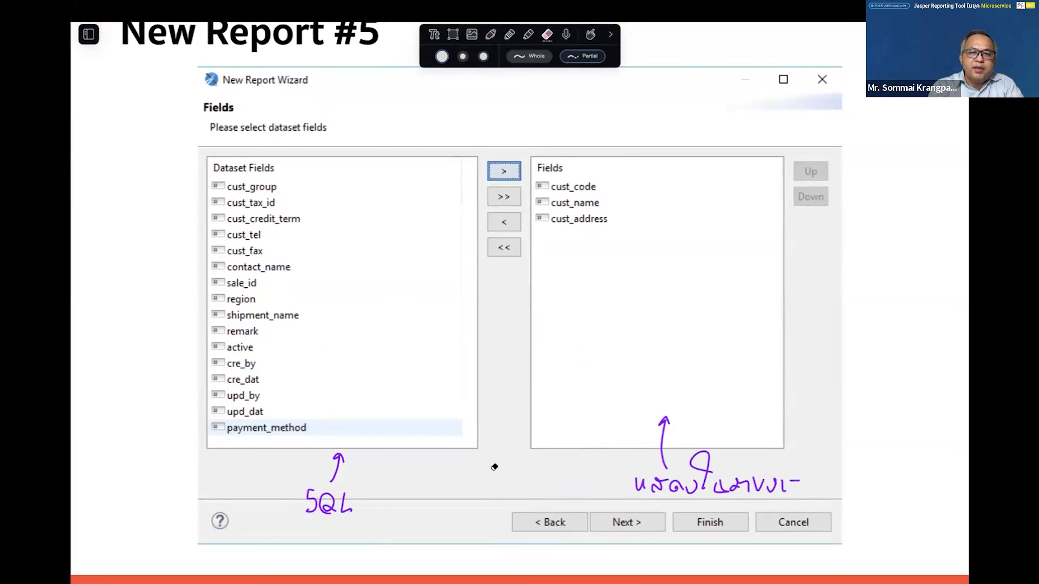
scroll(489, 452, down, 1)
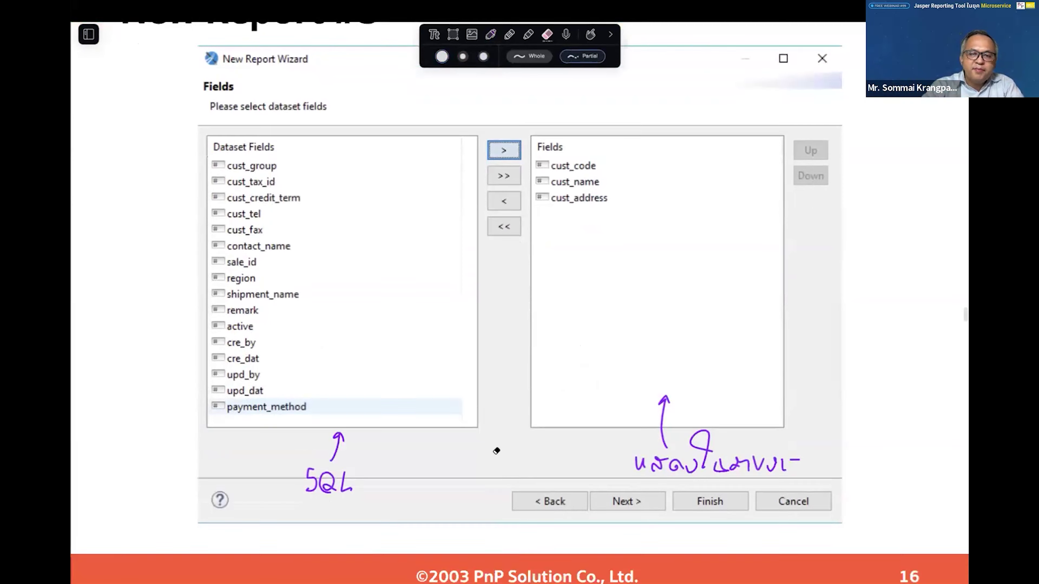
scroll(496, 451, down, 15)
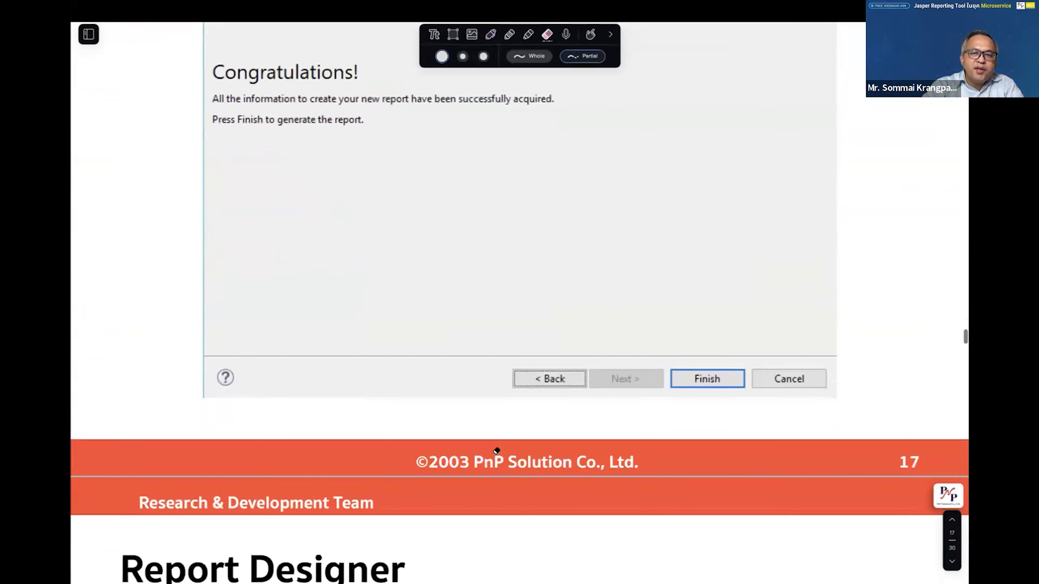
scroll(496, 451, down, 10)
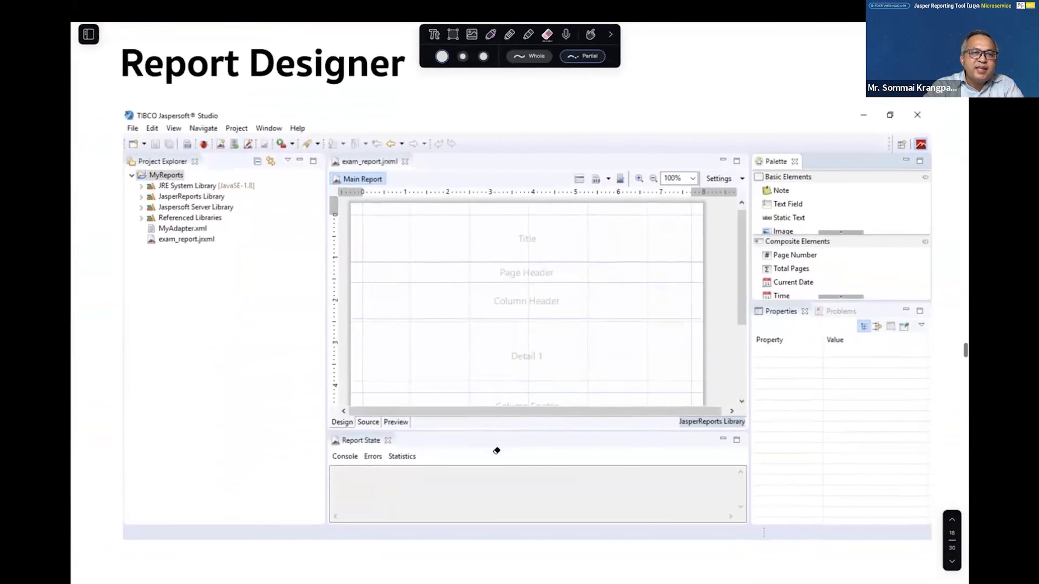
scroll(547, 446, down, 7)
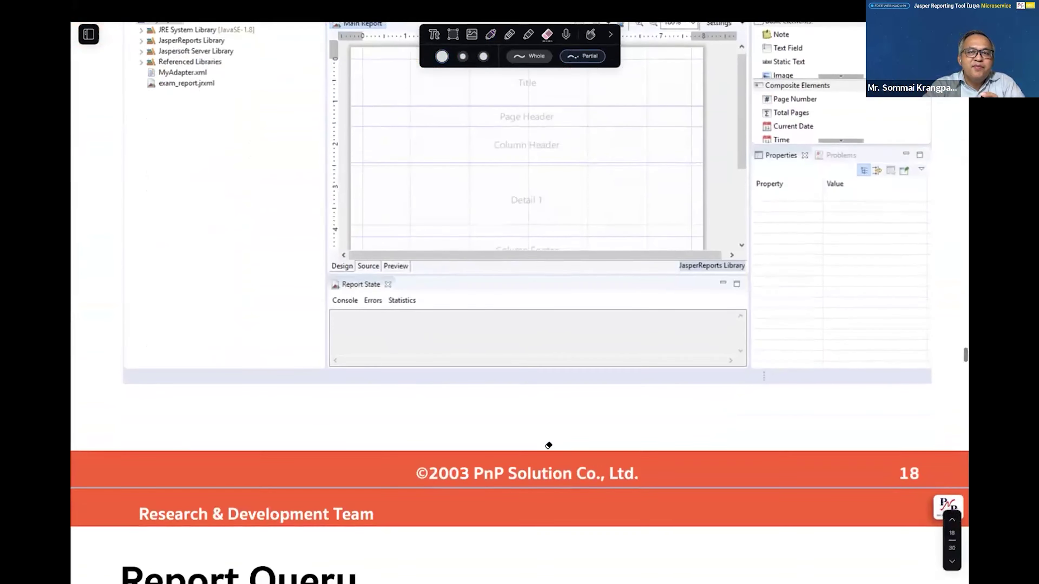
scroll(548, 445, down, 12)
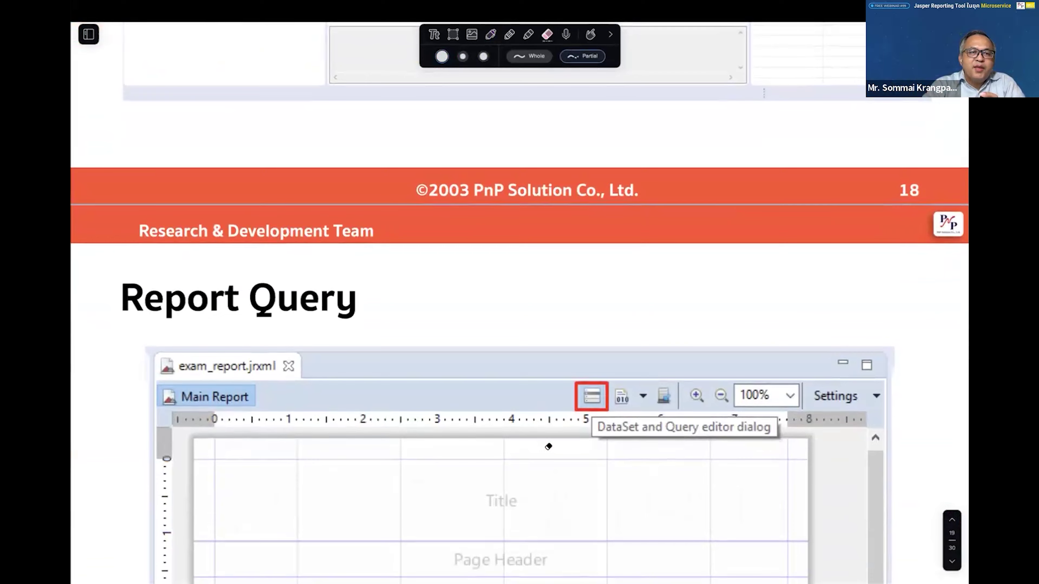
scroll(548, 446, down, 9)
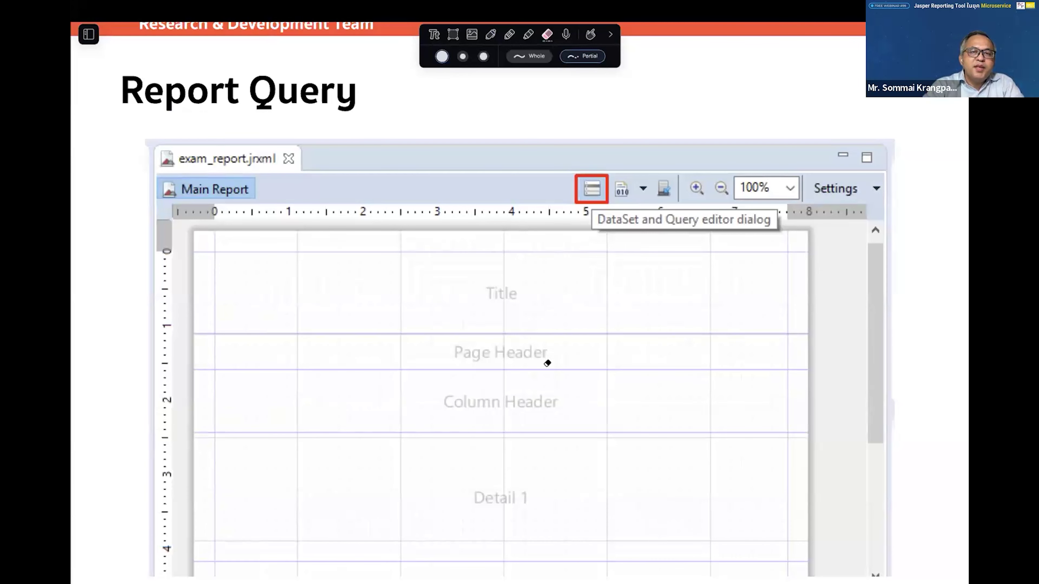
Compare the "Report Query" slide with Jaspersoft Studio and open the Dataset and Query dialog of the simple.jrxml report there
key(ctrl+Right)
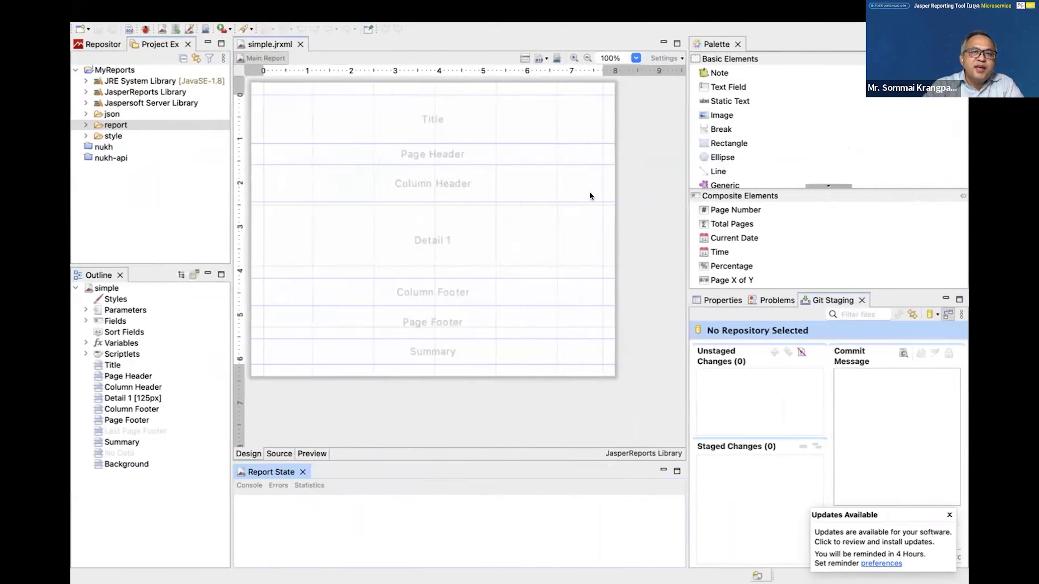
key(ctrl+Left)
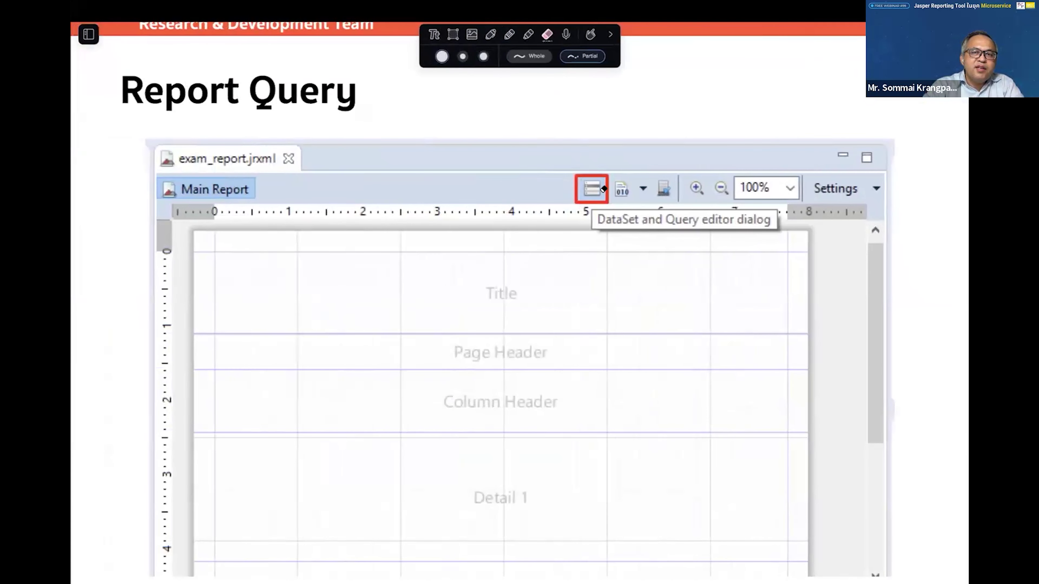
key(ctrl+Right)
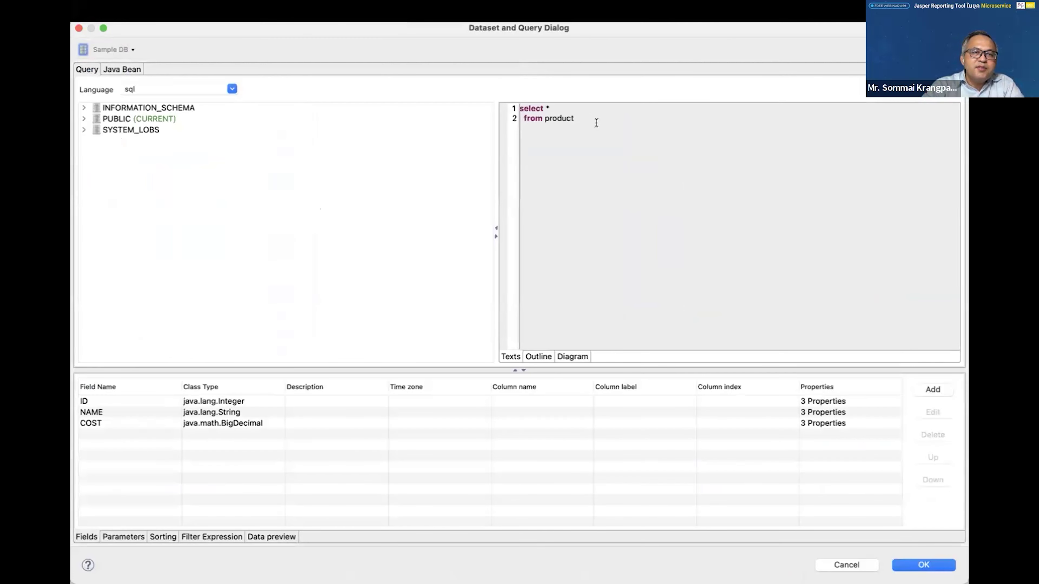
Highlight the product query in the Dataset and Query dialog, close the dialog without changes and dismiss the update notice
drag(596, 120, 489, 99)
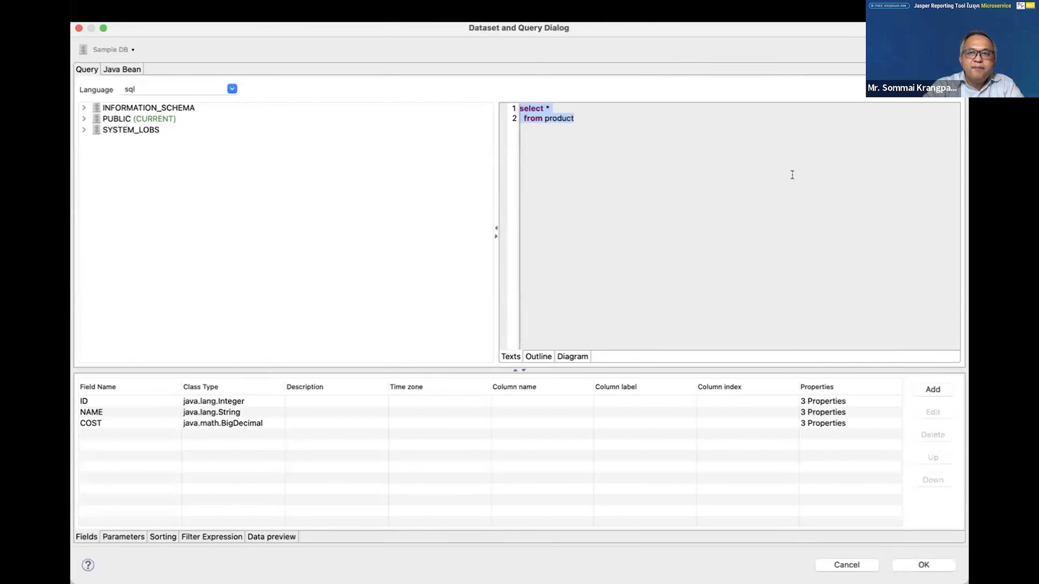
click(847, 565)
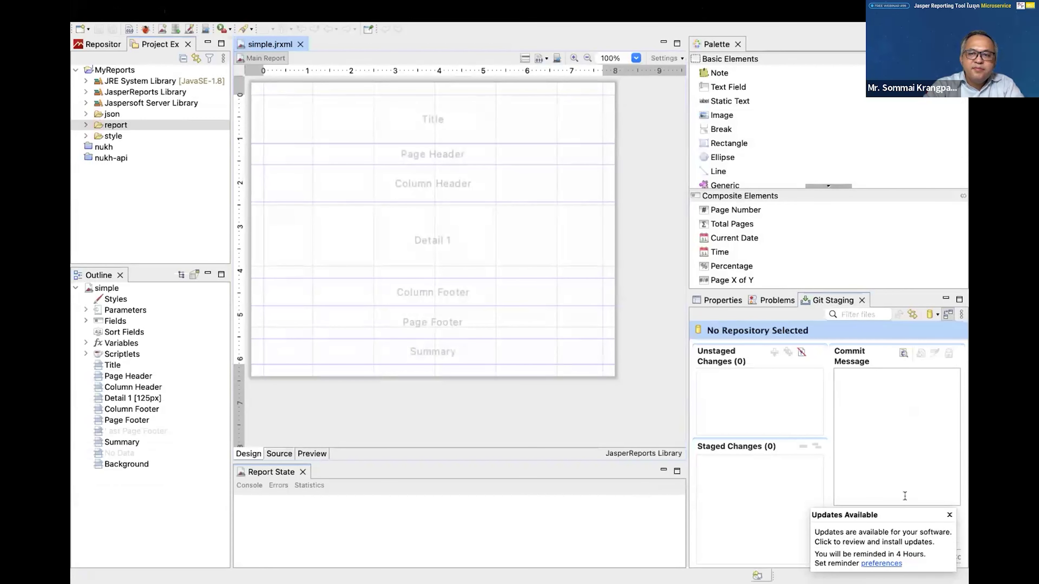
click(948, 515)
Switch back to the slides and go through "Report Query #2" to the "Report Parameter" slide
key(ctrl+Right)
key(ctrl+Left)
key(ctrl+Left)
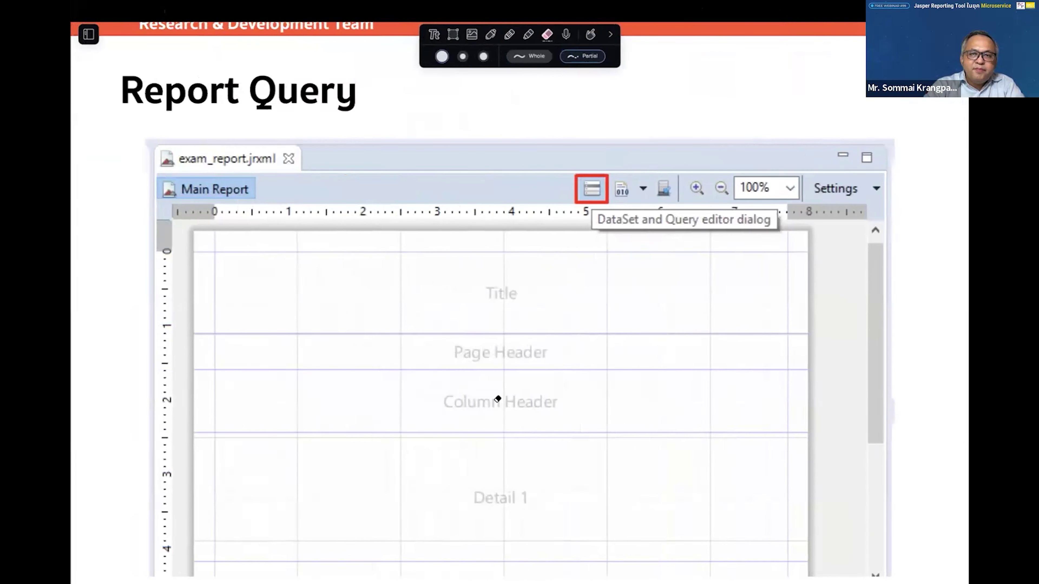
scroll(498, 399, down, 10)
scroll(497, 399, down, 5)
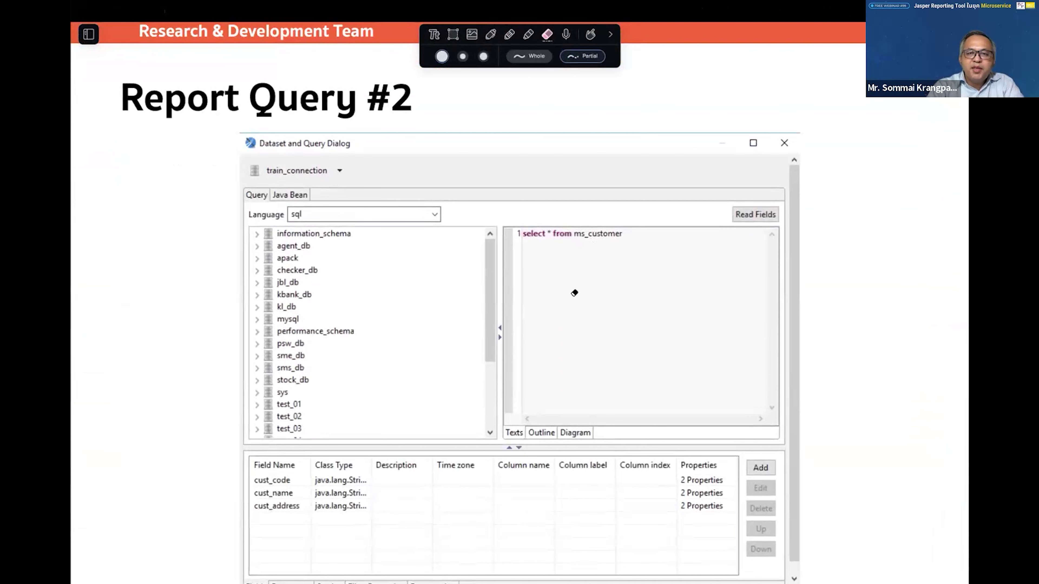
scroll(538, 248, down, 3)
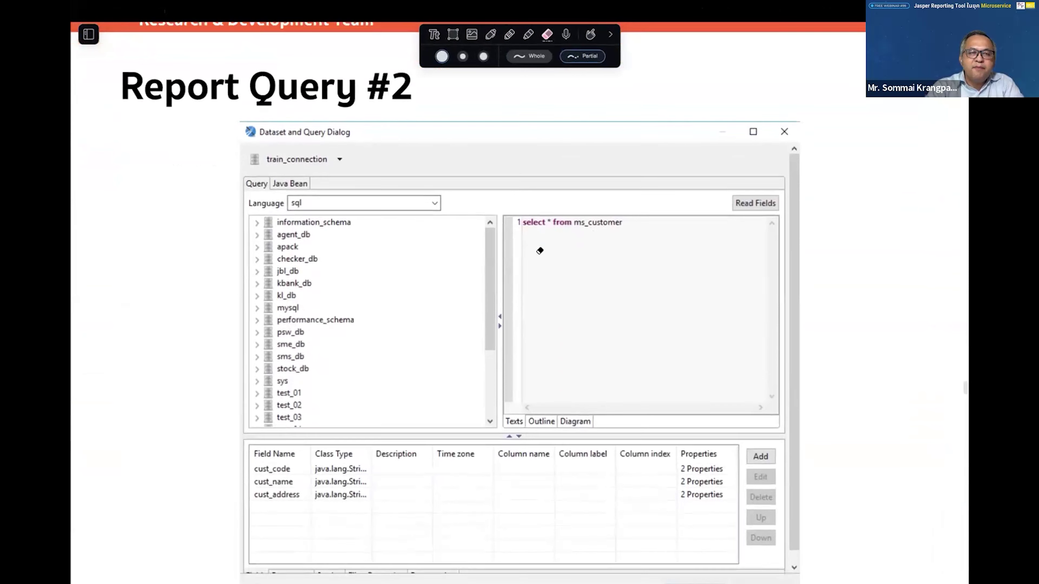
scroll(540, 250, down, 15)
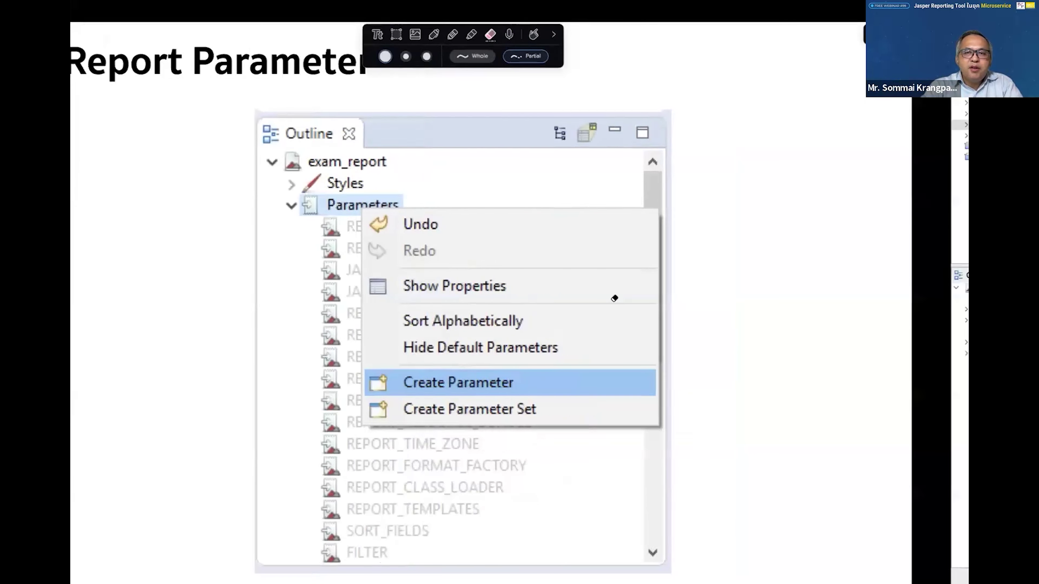
Switch to Jaspersoft Studio, enlarge the Outline view and inspect the Title, Page Header, Column Header and Detail 1 bands
key(super+Tab)
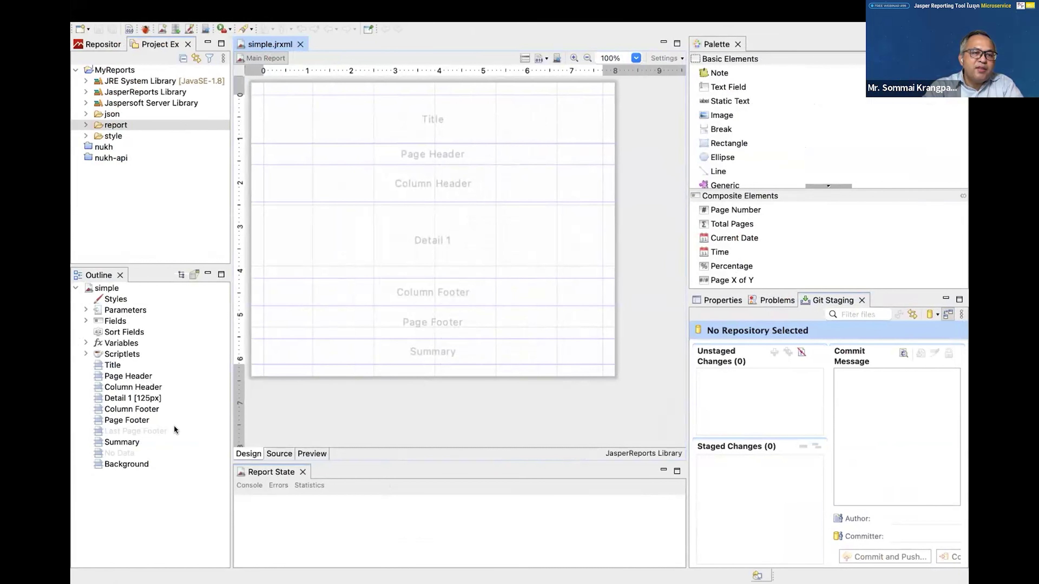
click(107, 364)
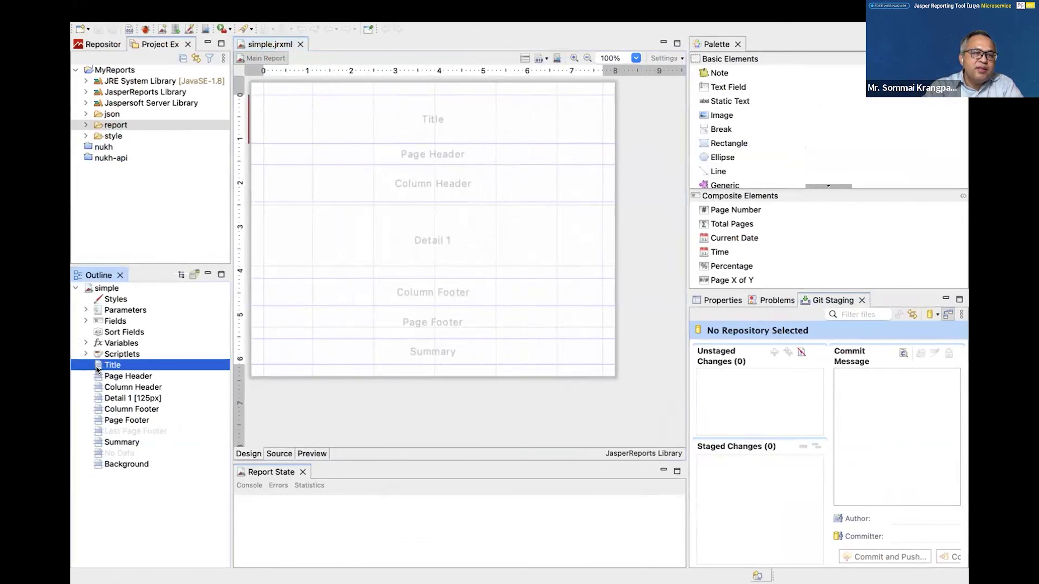
drag(150, 264, 150, 235)
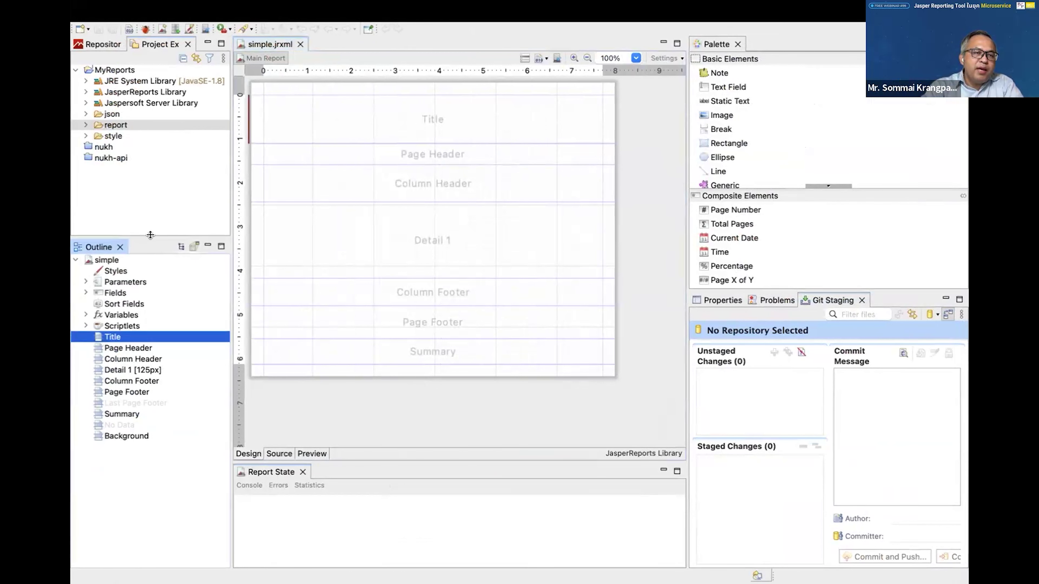
click(138, 349)
click(136, 360)
click(128, 369)
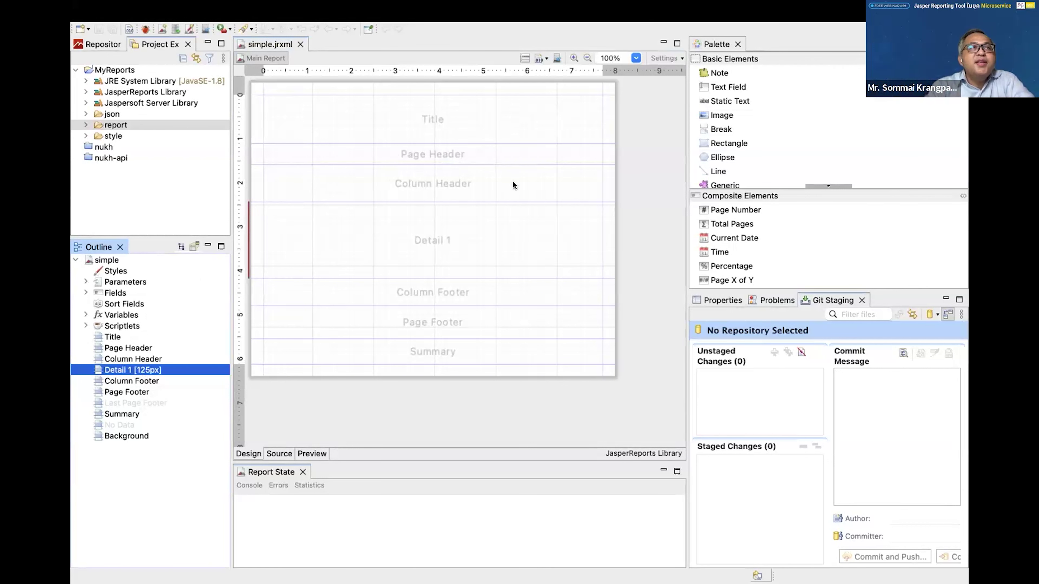
Delete the Title band from the simple.jrxml report
click(112, 337)
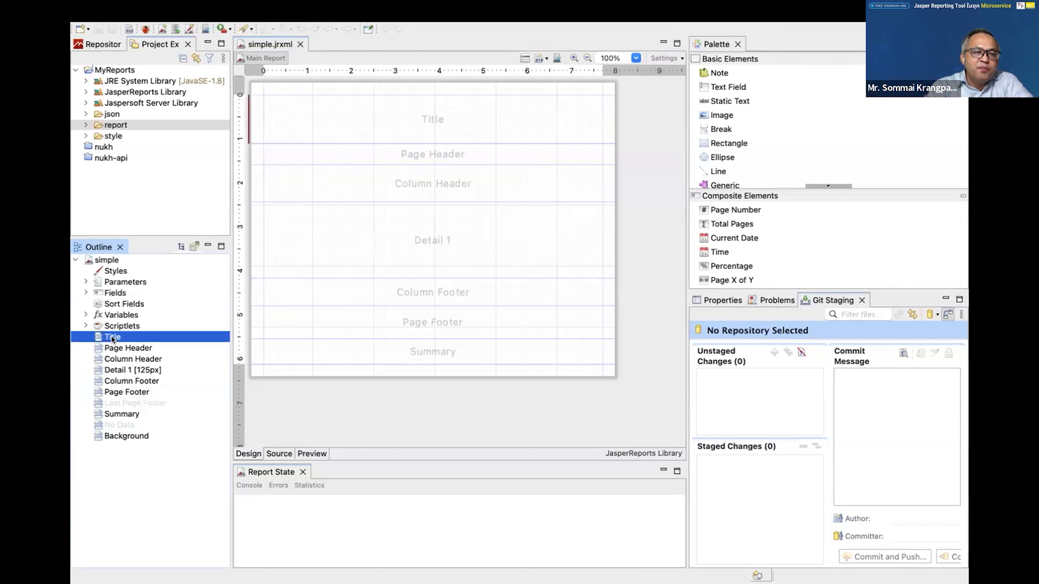
right_click(112, 338)
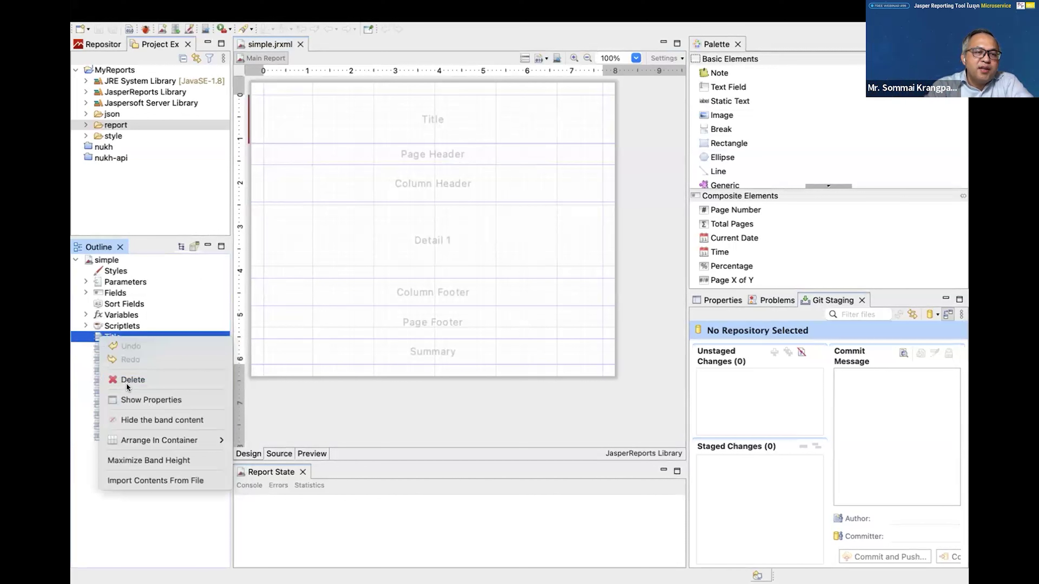
click(135, 379)
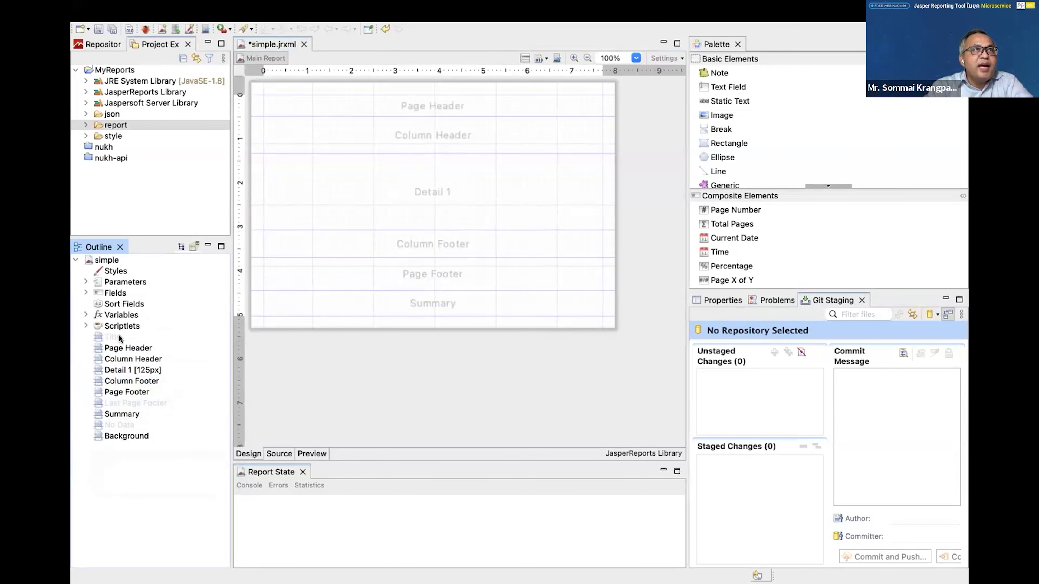
Add the Title band back to the report and delete it again
right_click(110, 340)
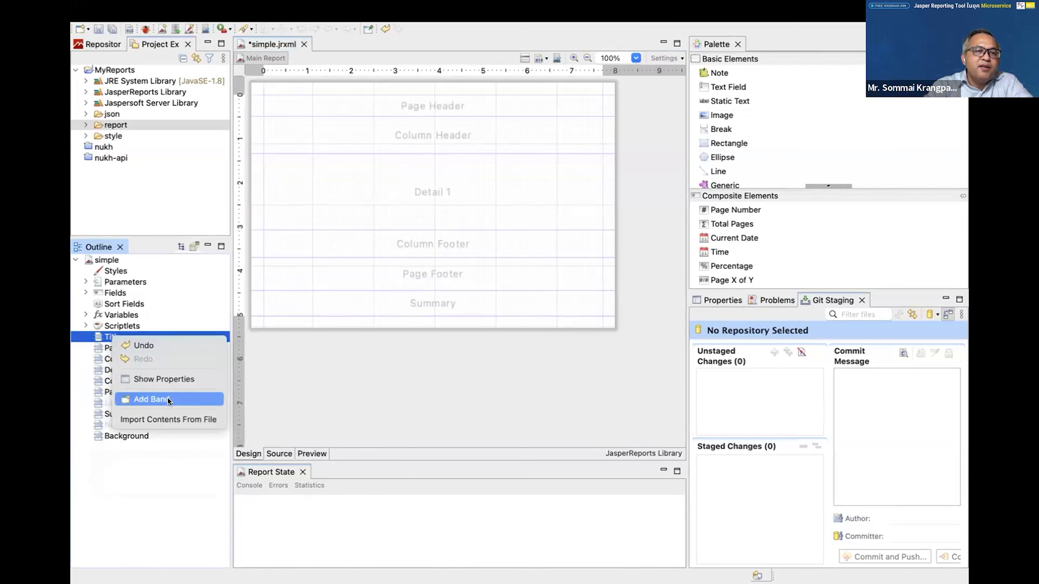
click(151, 399)
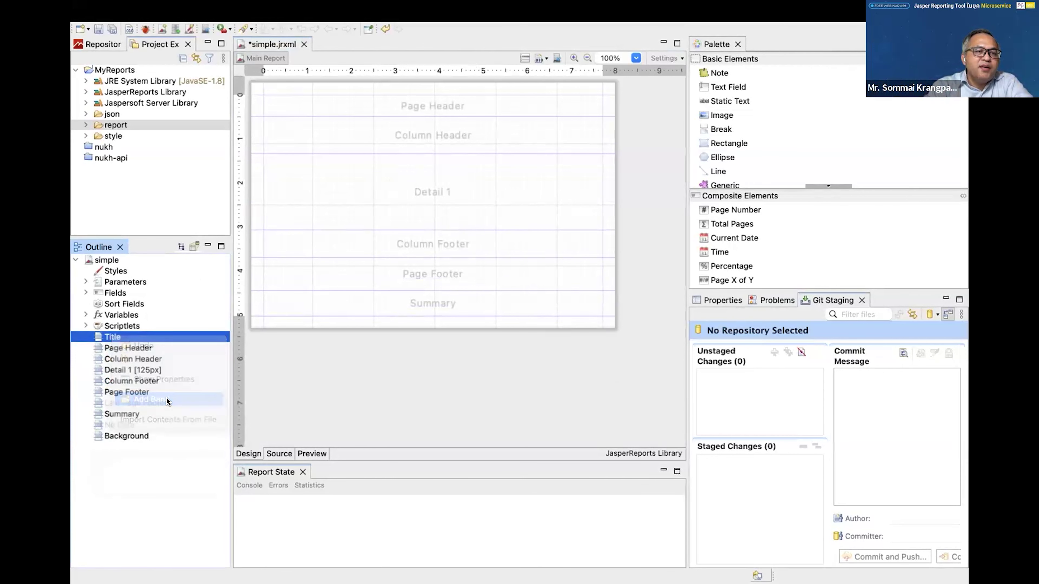
click(115, 351)
right_click(114, 334)
click(169, 369)
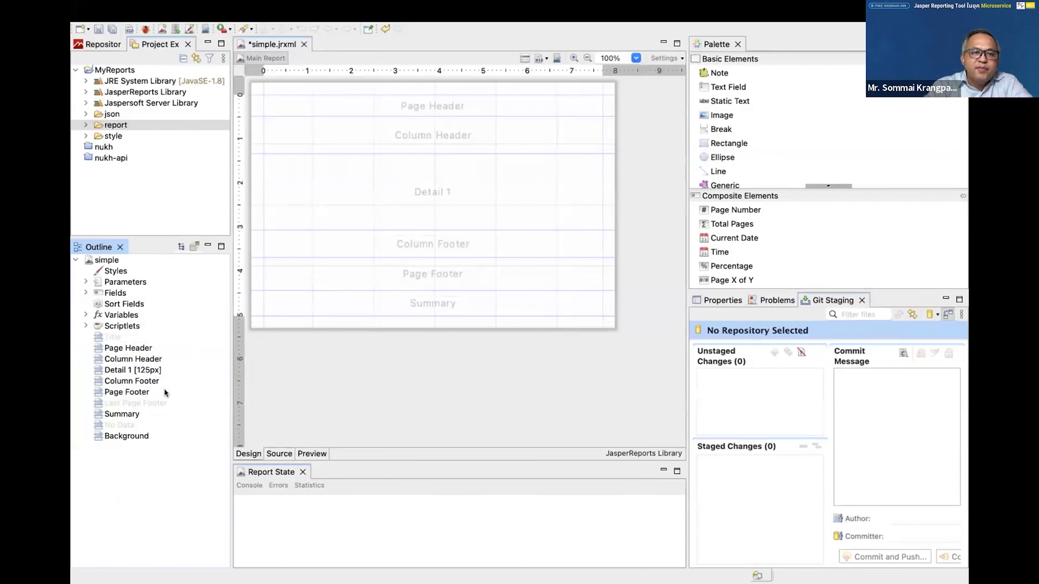
Delete the Background and Summary bands from the report
click(124, 437)
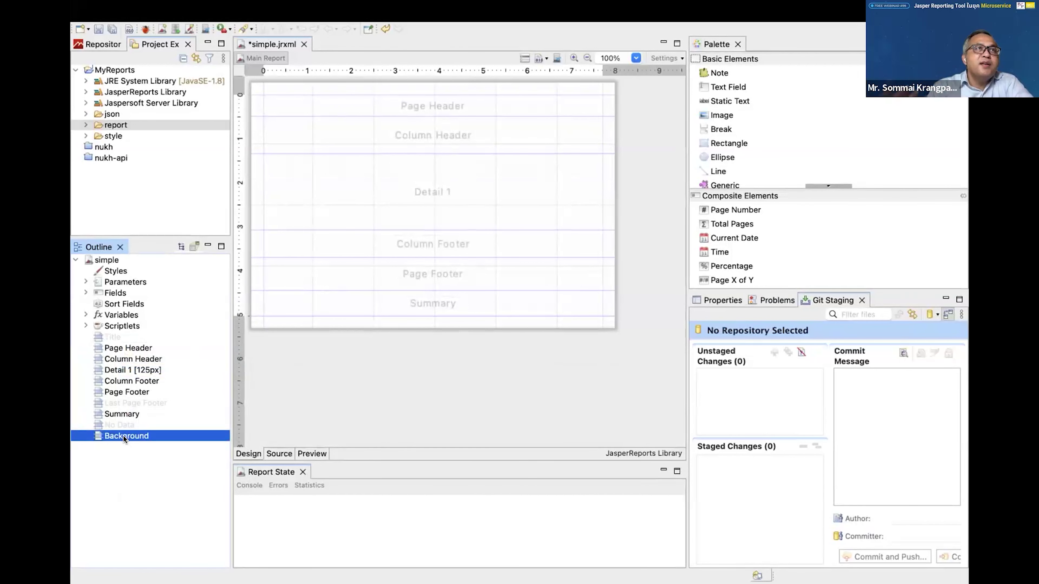
right_click(124, 438)
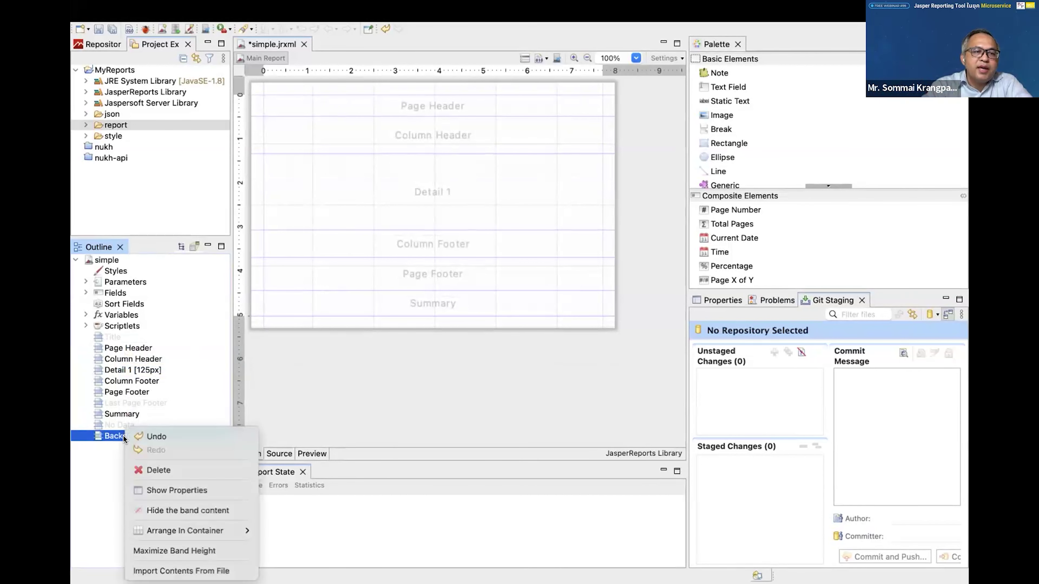
click(154, 469)
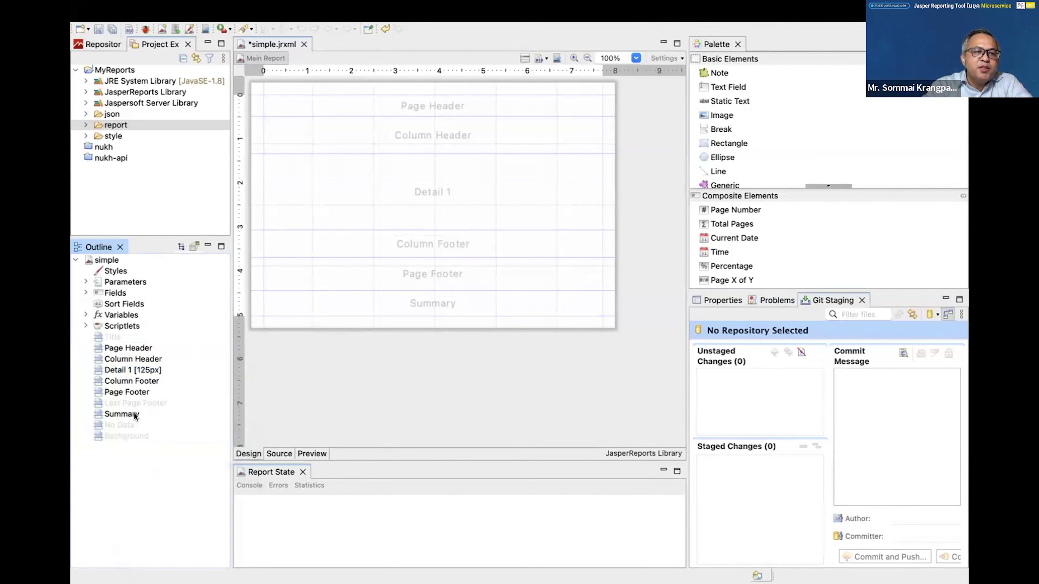
click(134, 413)
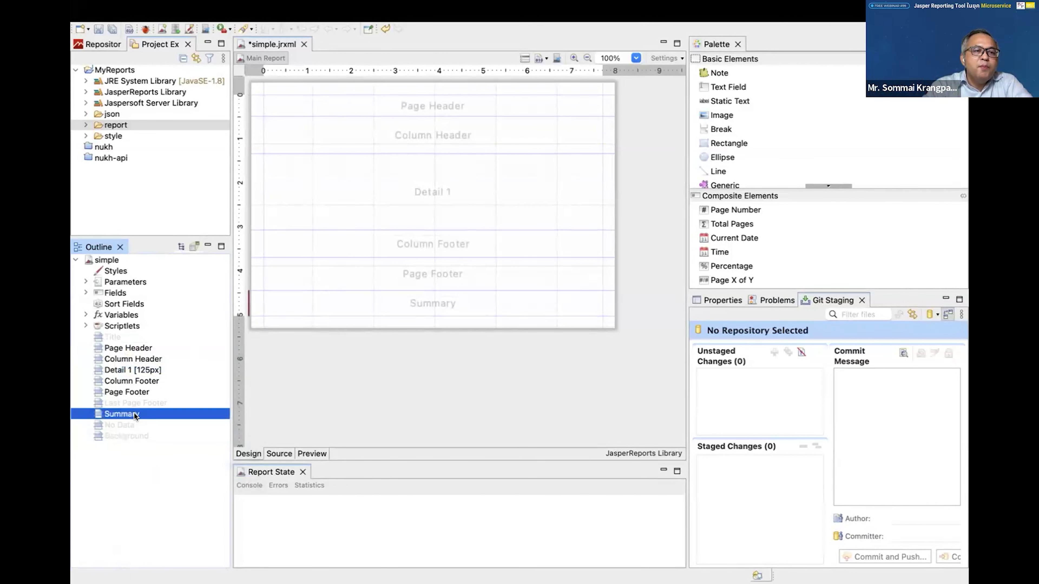
right_click(104, 413)
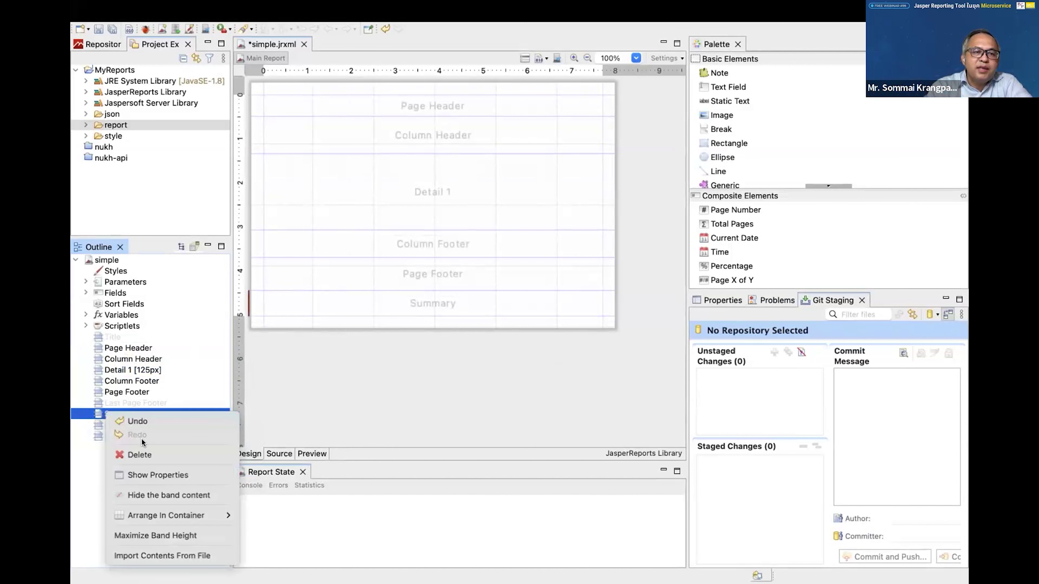
click(139, 413)
Look over the Page Footer, Page Header and Column Header bands in the report outline
click(141, 391)
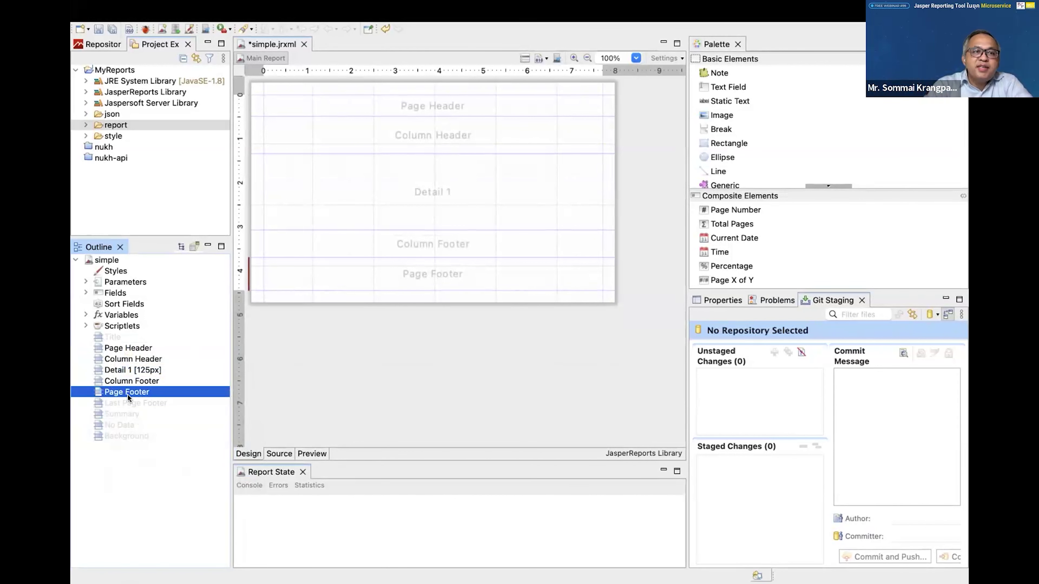
click(118, 351)
click(119, 360)
Show the properties of the Detail 1 band and set its height to 25 px
click(121, 371)
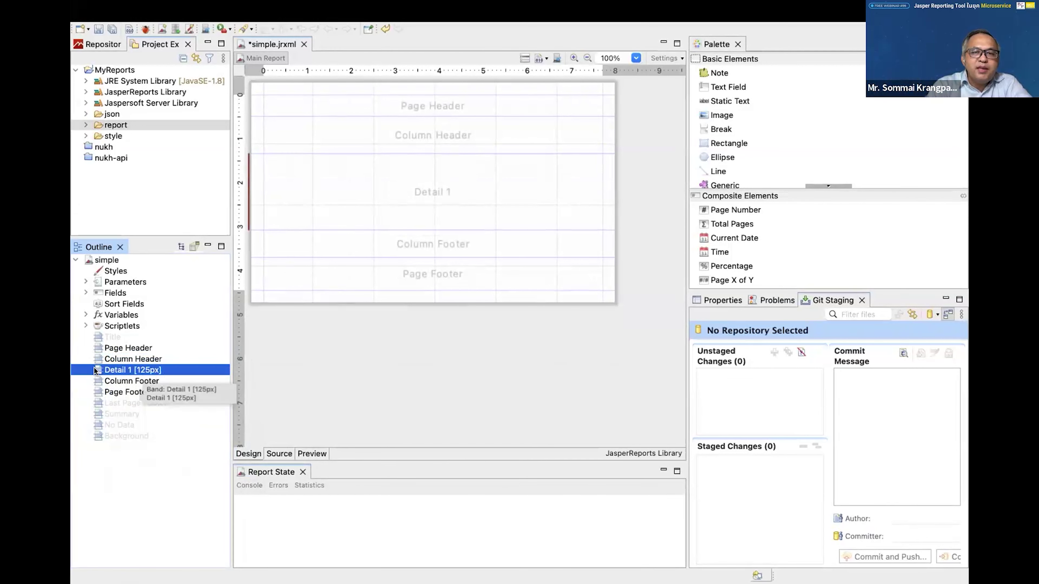
click(709, 301)
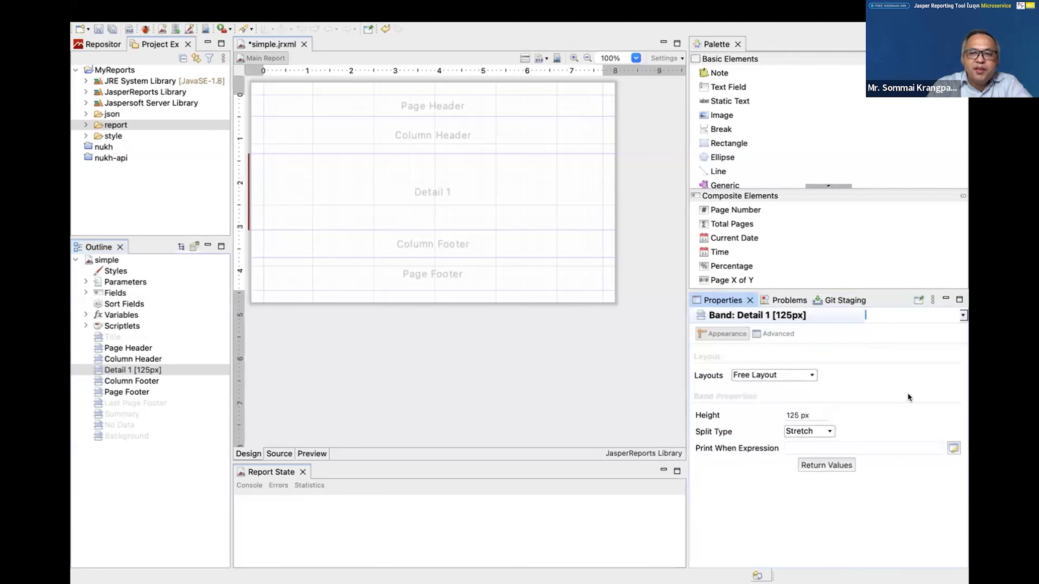
click(787, 416)
double_click(797, 416)
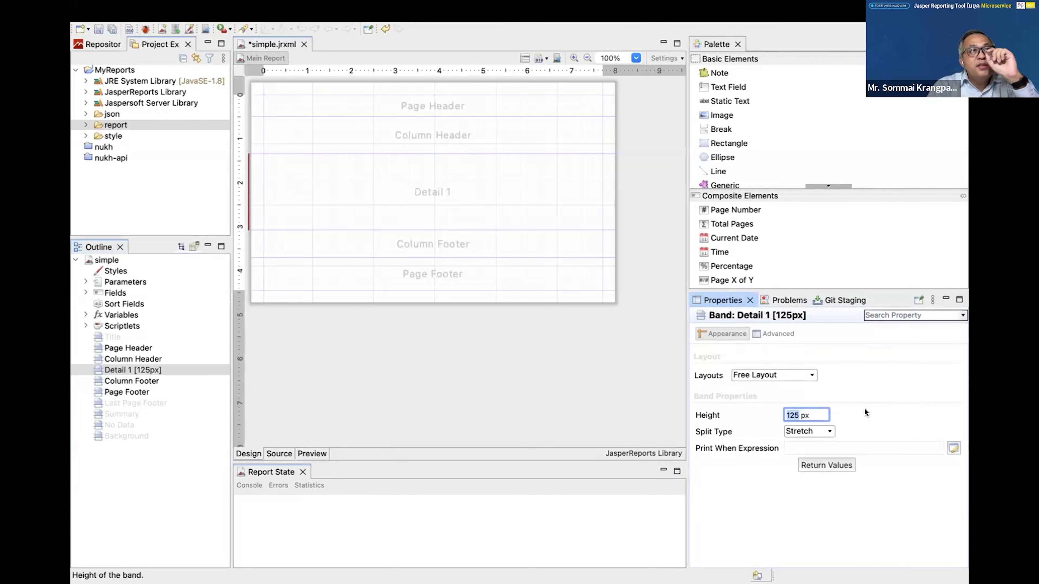
click(787, 415)
key(BackSpace)
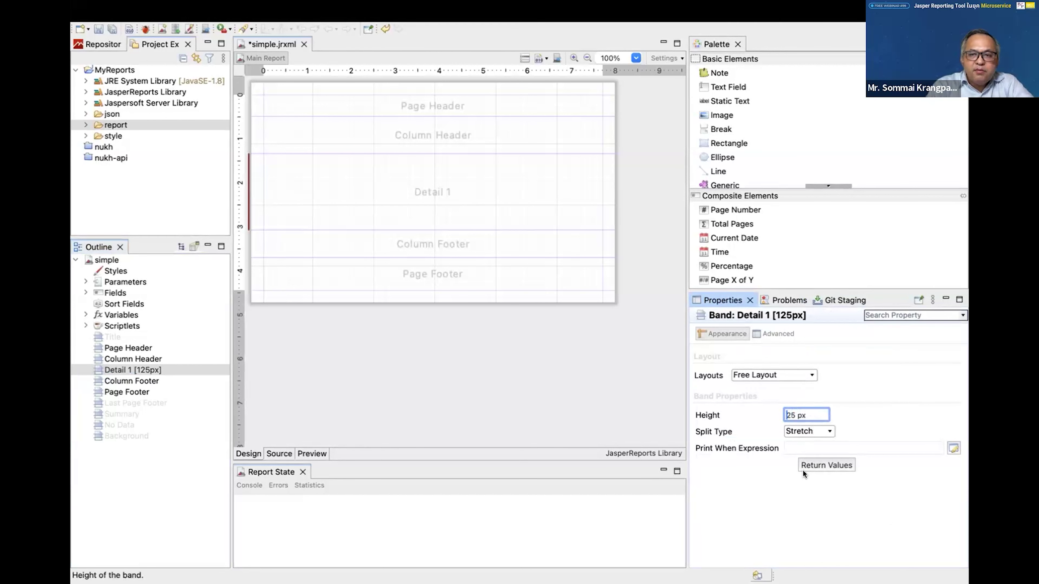
click(848, 447)
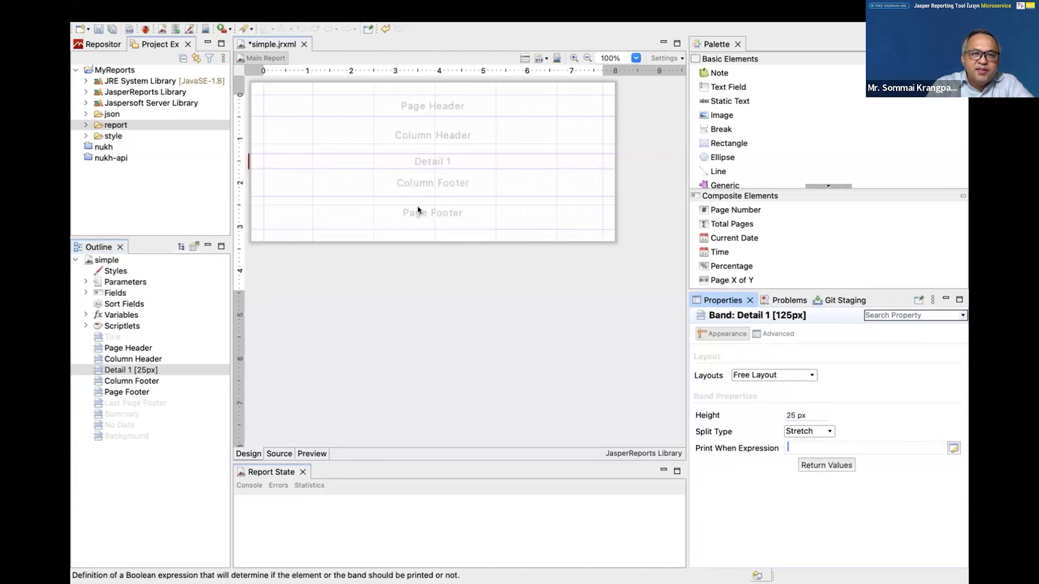
Set the Detail 1 band's height to 50 px and reselect the band in the outline
click(791, 415)
key(BackSpace)
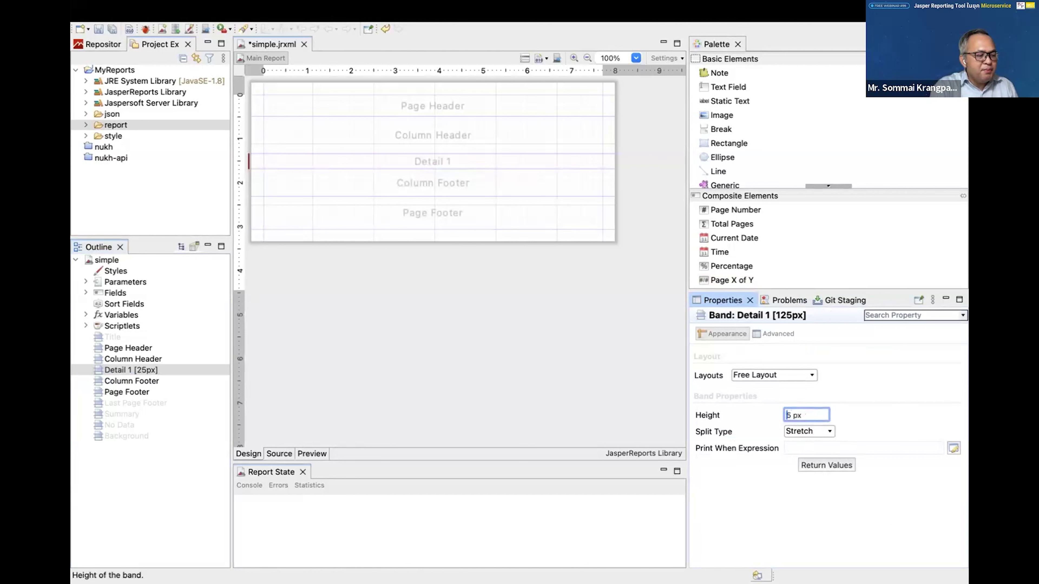
text(0)
key(Tab)
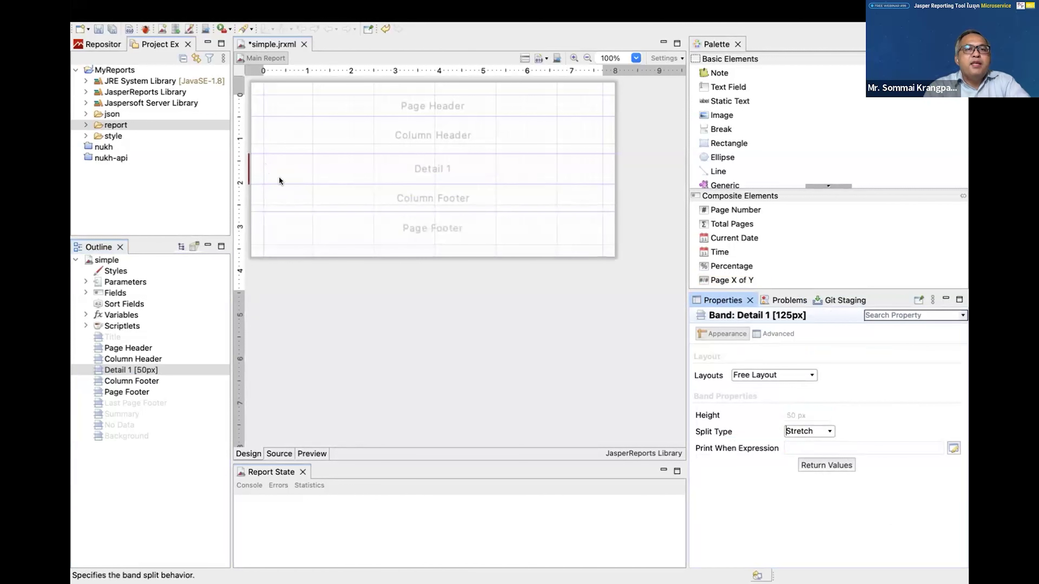
click(414, 368)
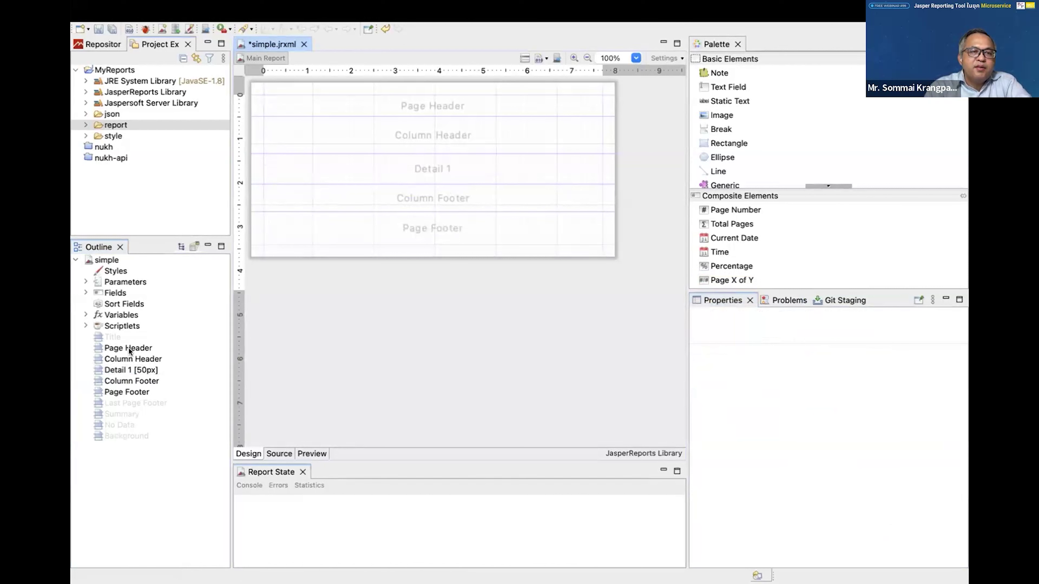
click(133, 370)
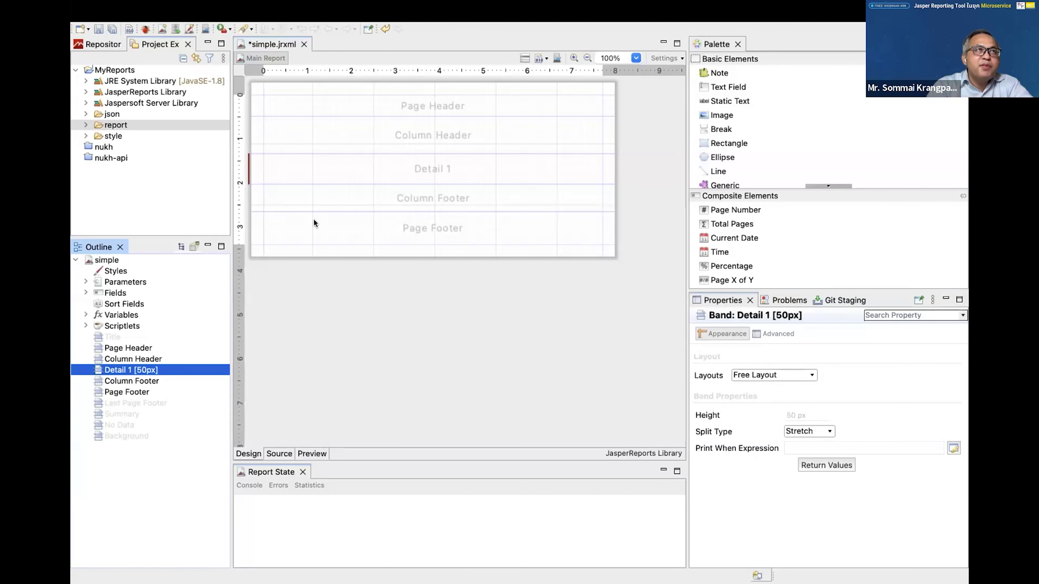
Expand the report's fields and place ID, NAME and COST together in the Detail 1 band, starting at its left edge
click(85, 291)
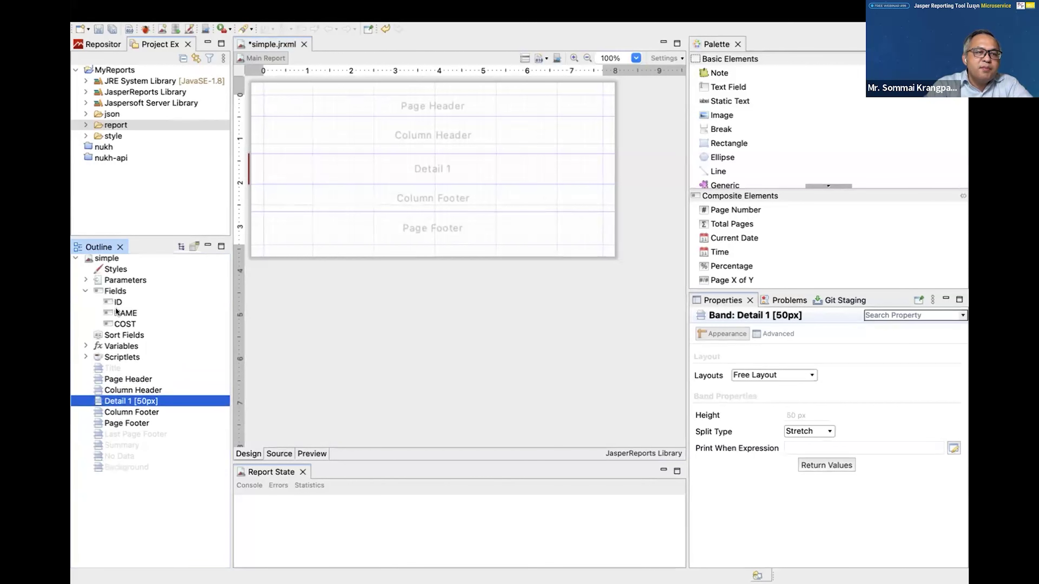
scroll(117, 303, up, 1)
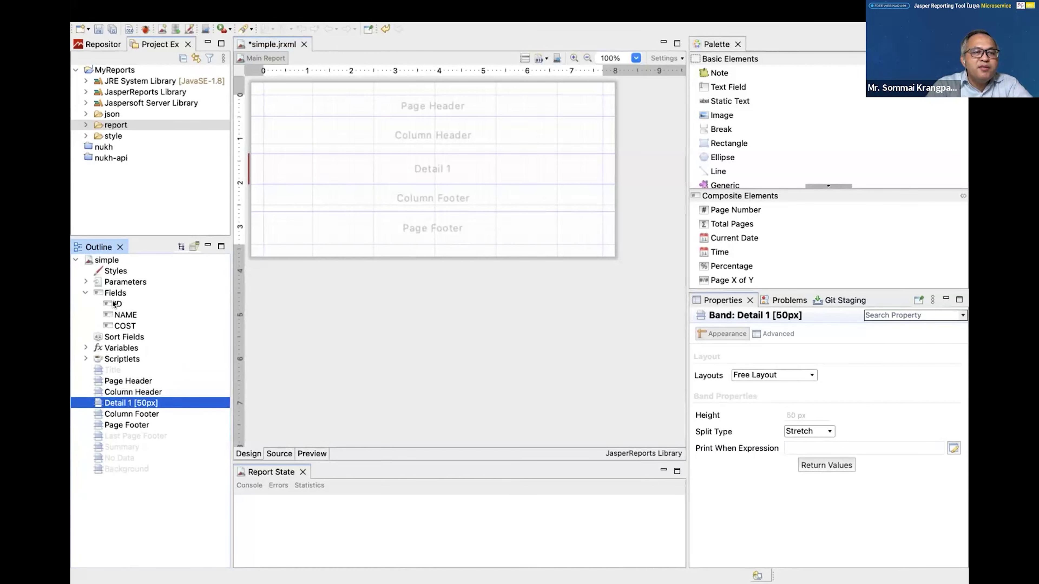
click(117, 304)
shift+click(118, 325)
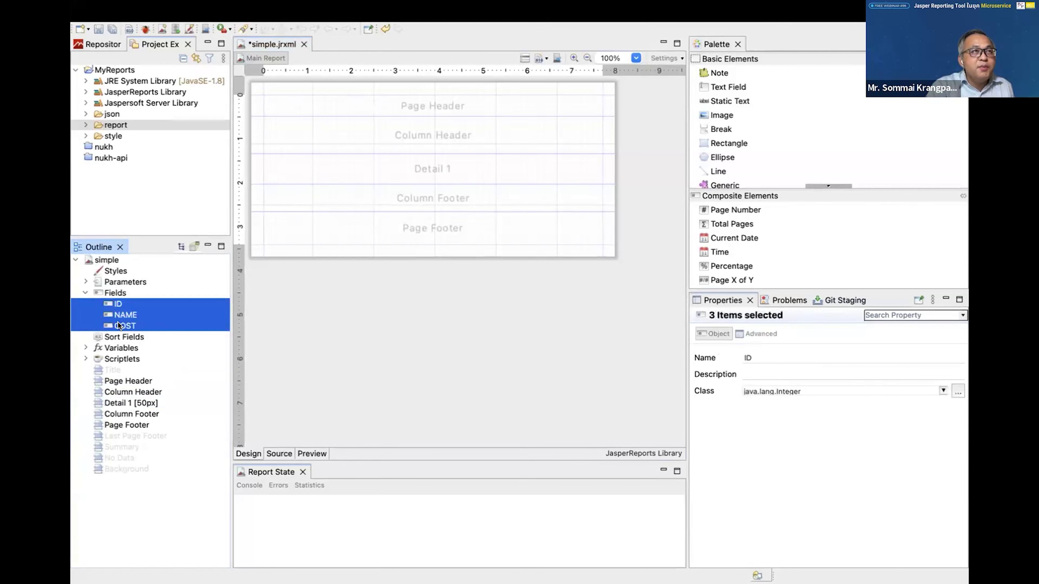
drag(119, 306, 287, 164)
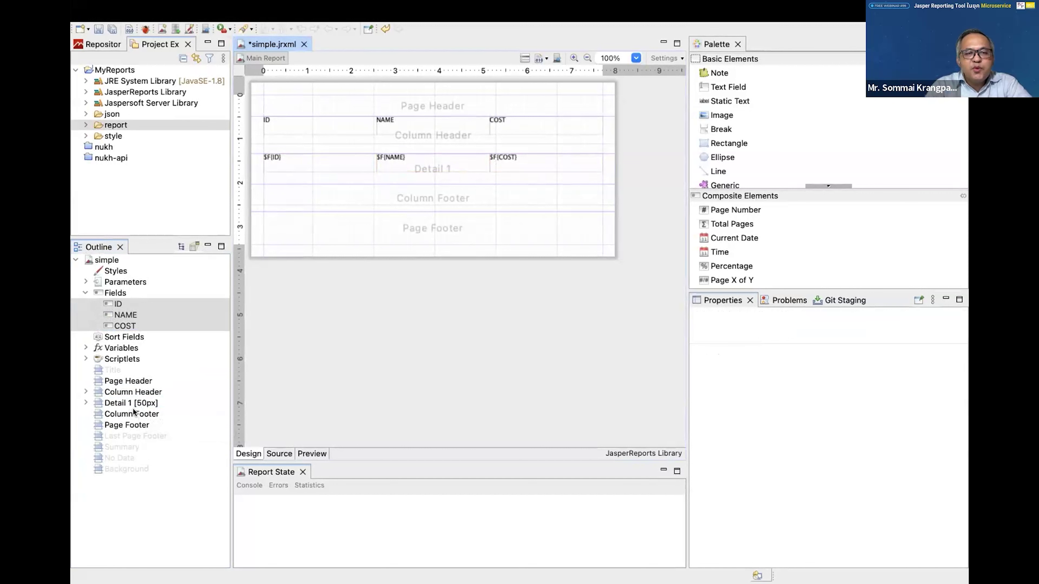
Reduce the height of the Detail 1 band to about 31 px by raising its lower edge
click(113, 406)
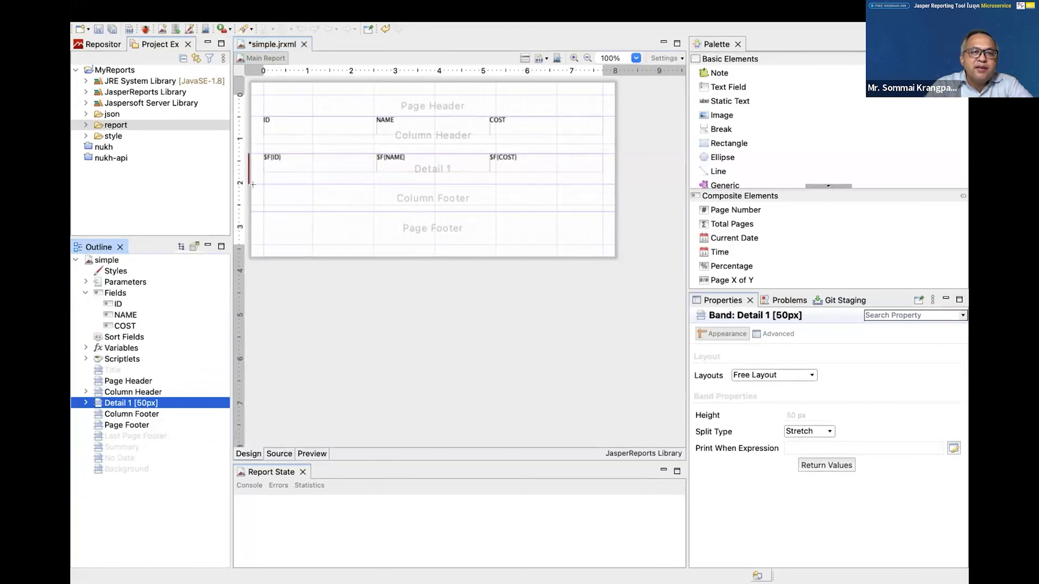
drag(254, 180, 254, 171)
click(345, 318)
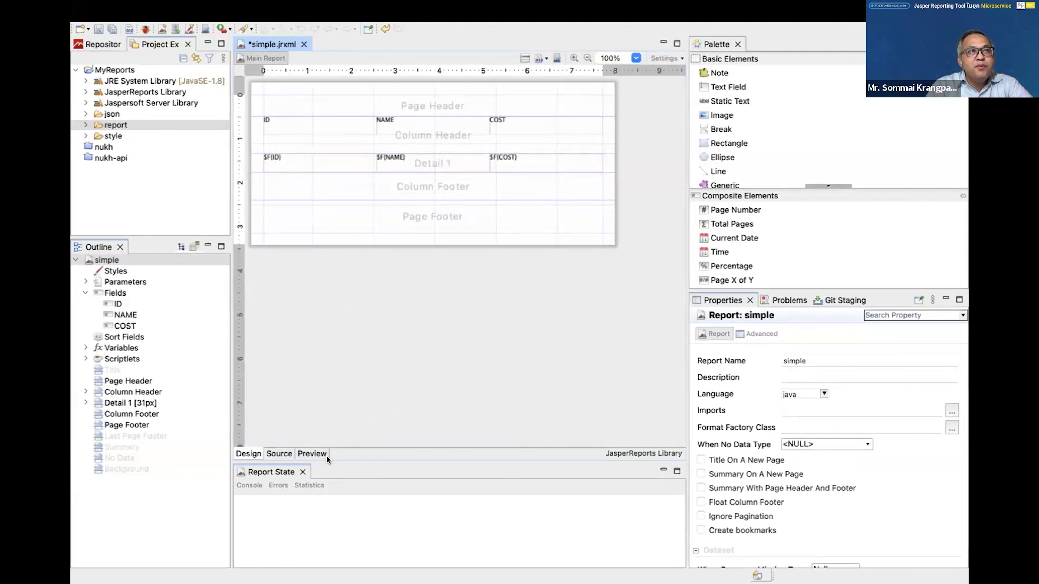
Preview the report, look through the rows on the first page, and return to the design view
click(310, 454)
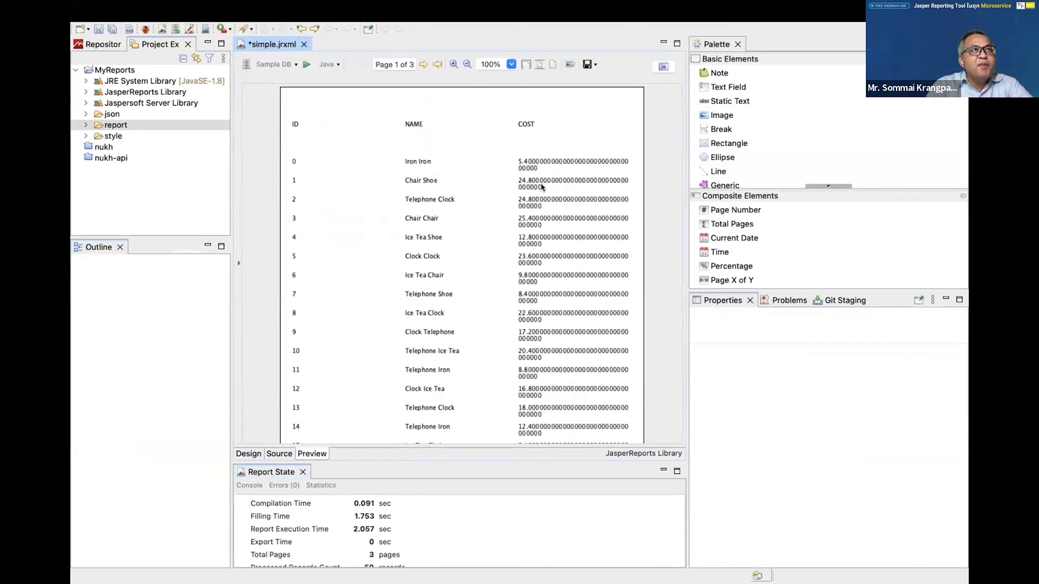
scroll(545, 269, down, 5)
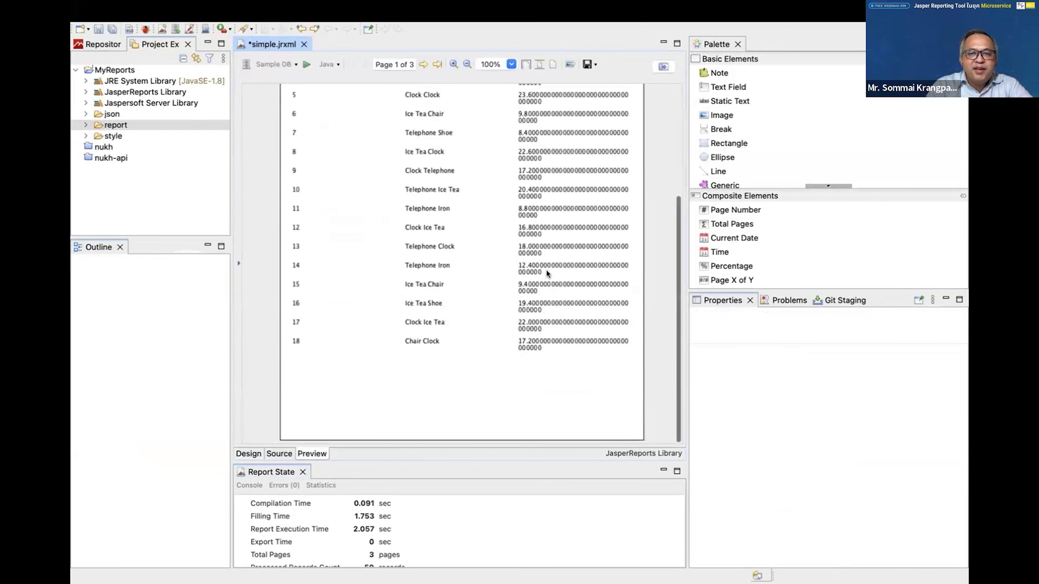
scroll(546, 270, up, 5)
scroll(552, 406, down, 5)
scroll(552, 405, up, 5)
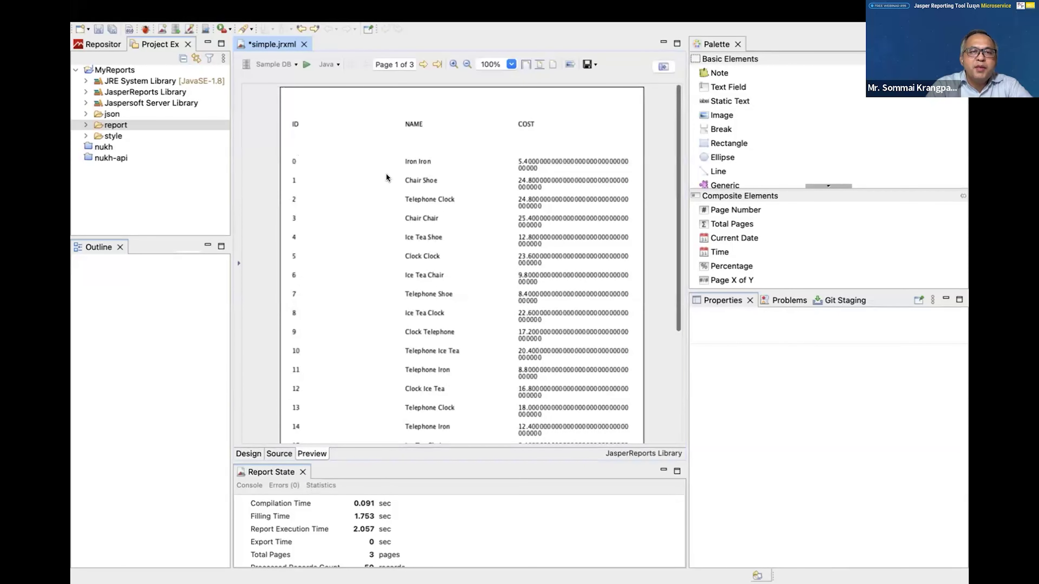
click(249, 454)
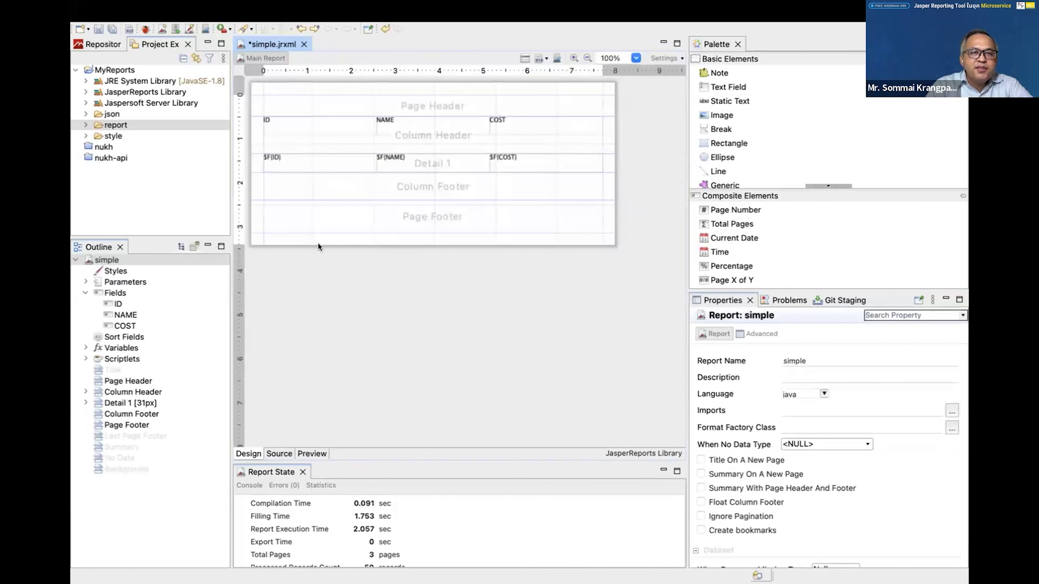
click(291, 160)
drag(376, 158, 322, 162)
key(Escape)
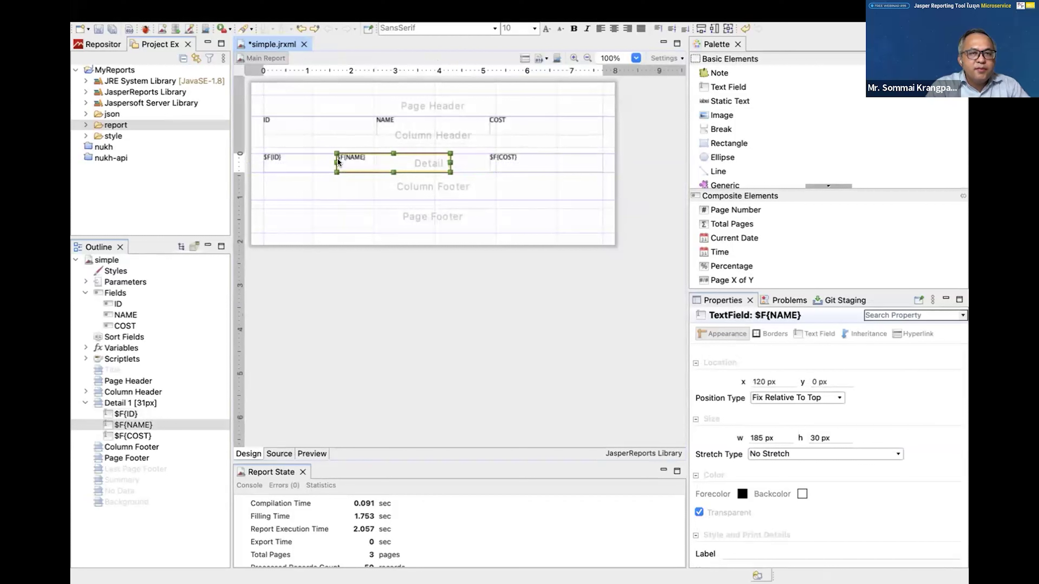
Narrow the $F{ID} field in the Detail 1 band and reduce the ID column heading to about 70 px wide
click(310, 160)
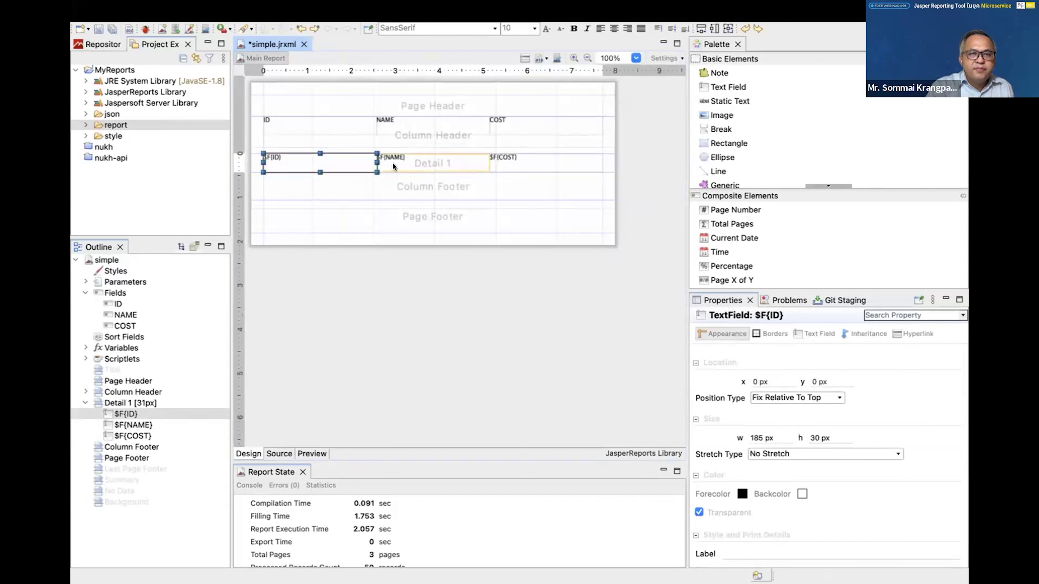
drag(373, 160, 288, 161)
click(337, 121)
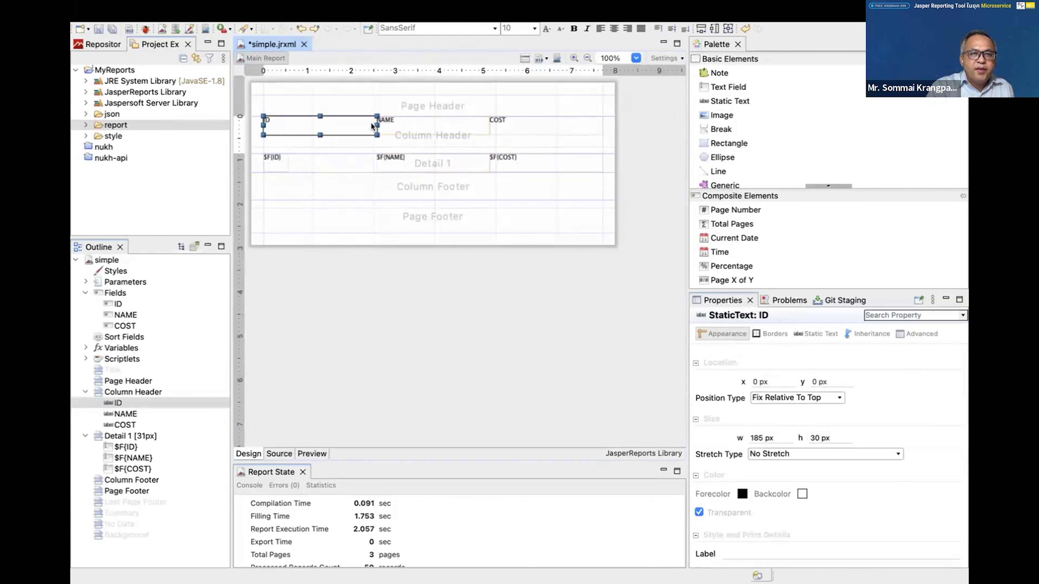
drag(376, 125, 306, 126)
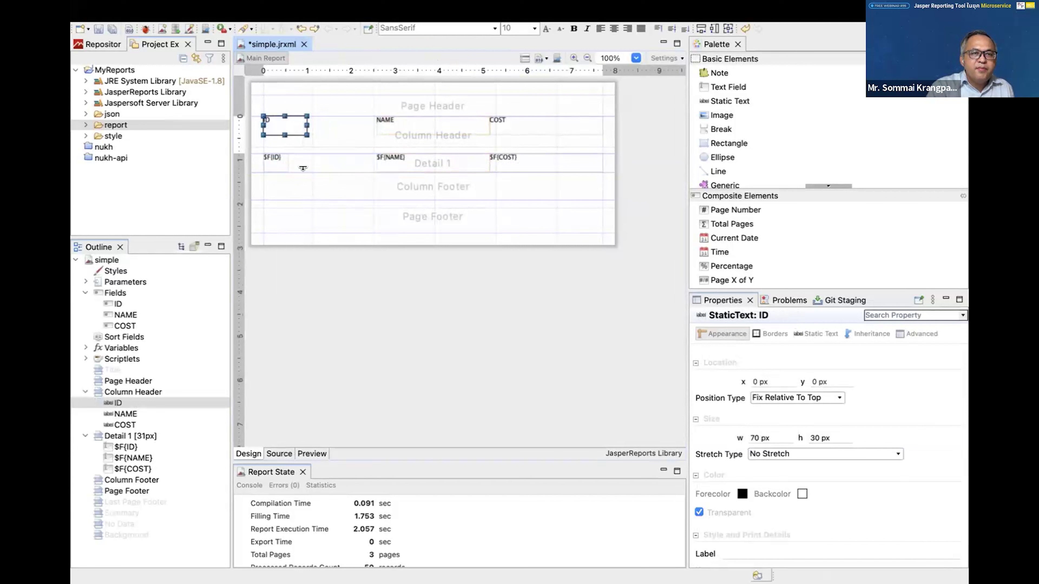
Shorten the Column Header band so that it ends just below its heading labels
click(341, 193)
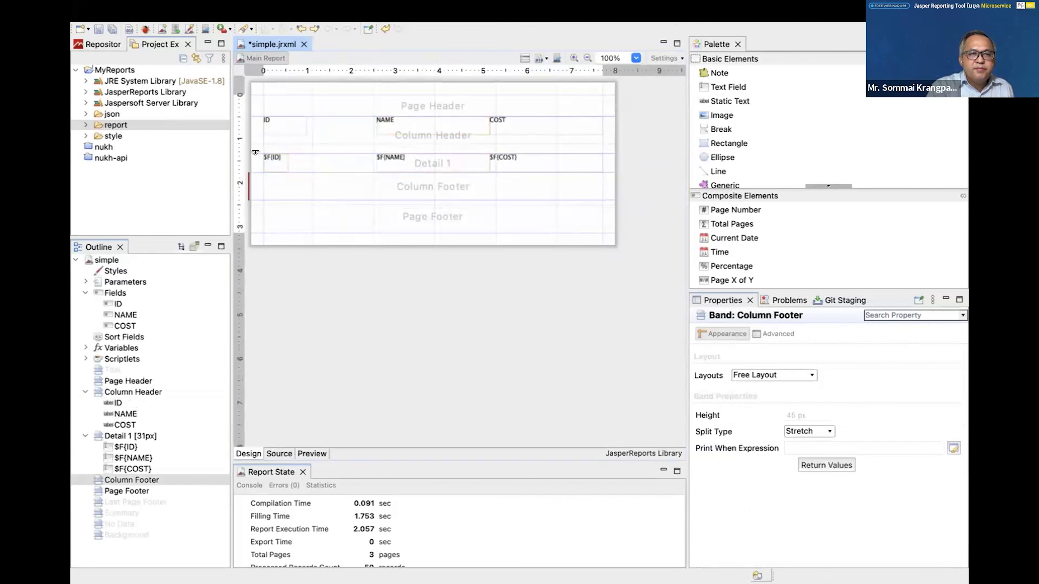
drag(255, 152, 254, 136)
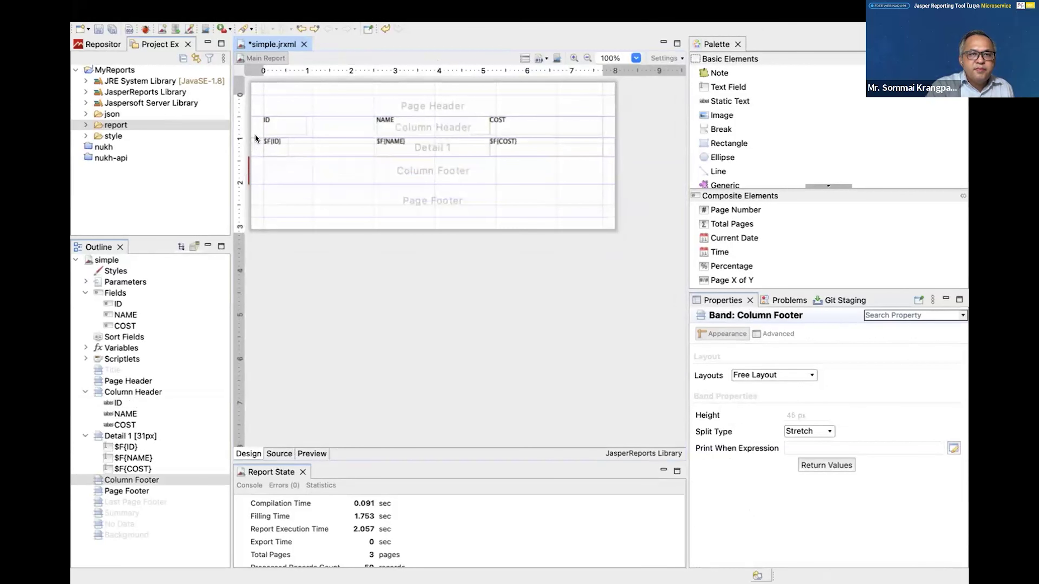
Extend the NAME heading and the $F{NAME} field toward the ID column so they start at about x 80 px
click(457, 121)
drag(376, 125, 308, 125)
click(393, 144)
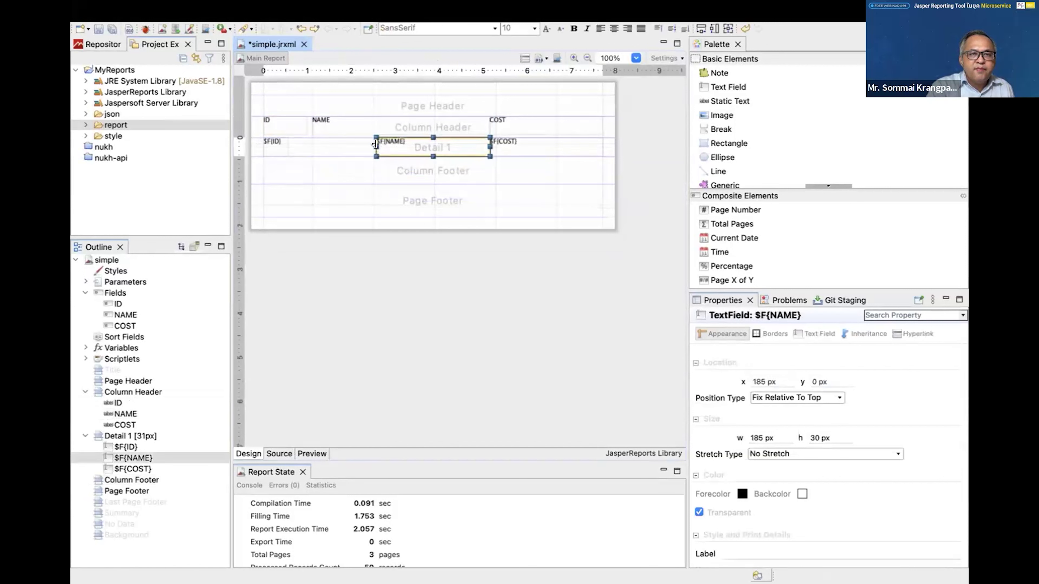
drag(377, 146, 308, 146)
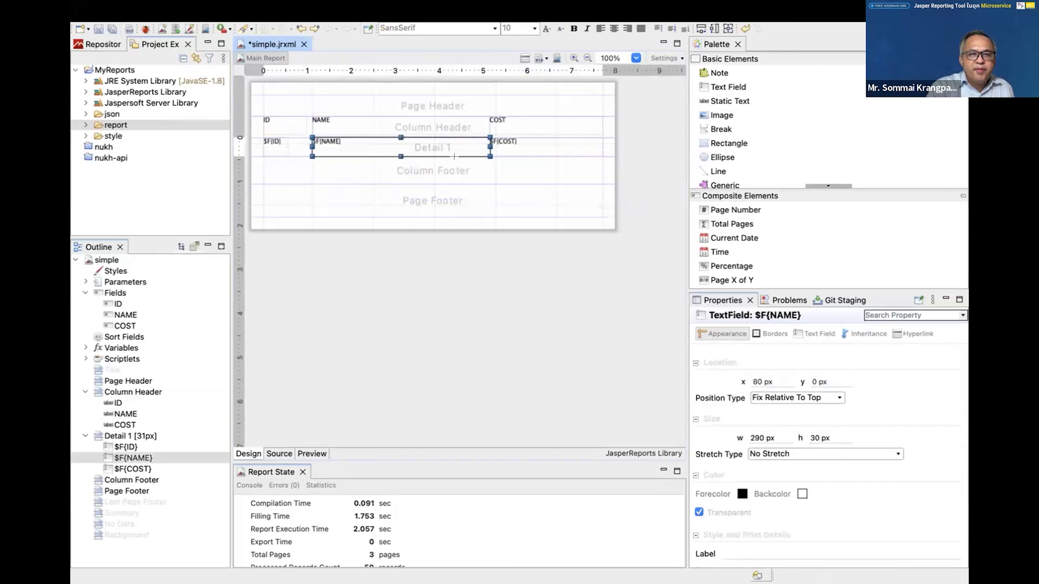
Format the $F{COST} field as a number with the sample pattern (10,023.123), giving #,##0.###;(#,##0.###)
click(525, 144)
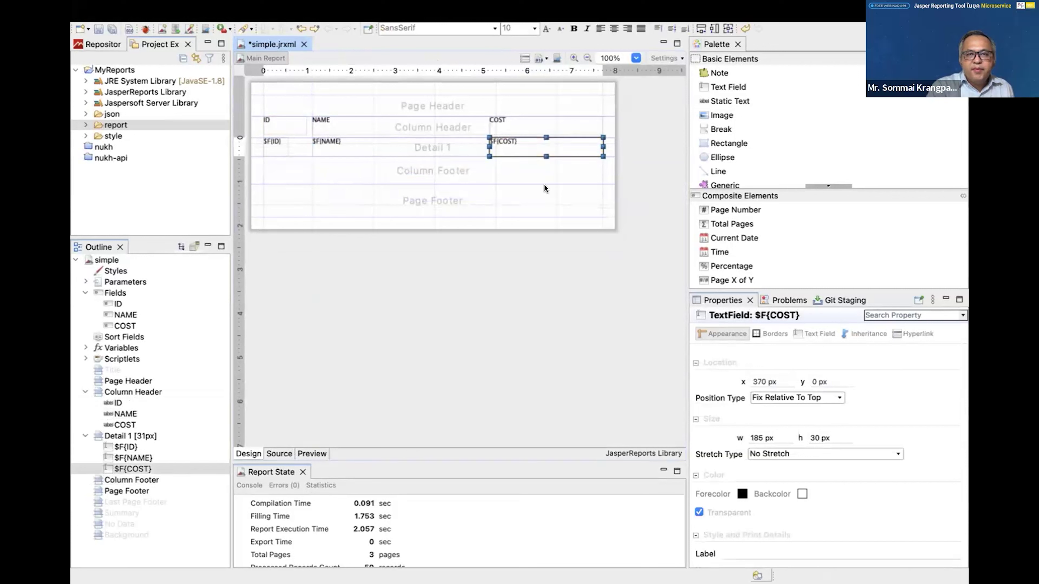
click(810, 333)
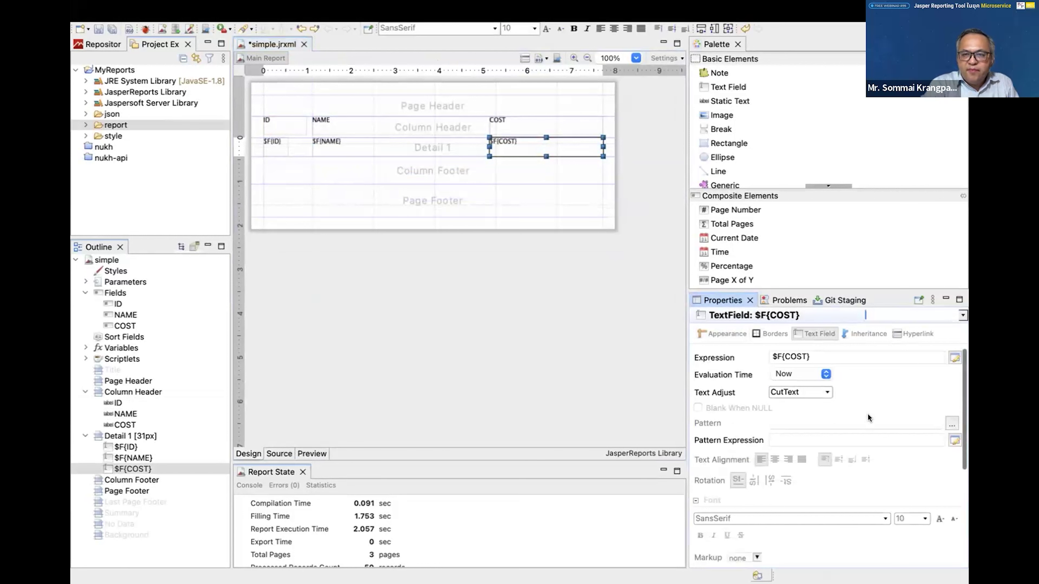
scroll(867, 413, down, 1)
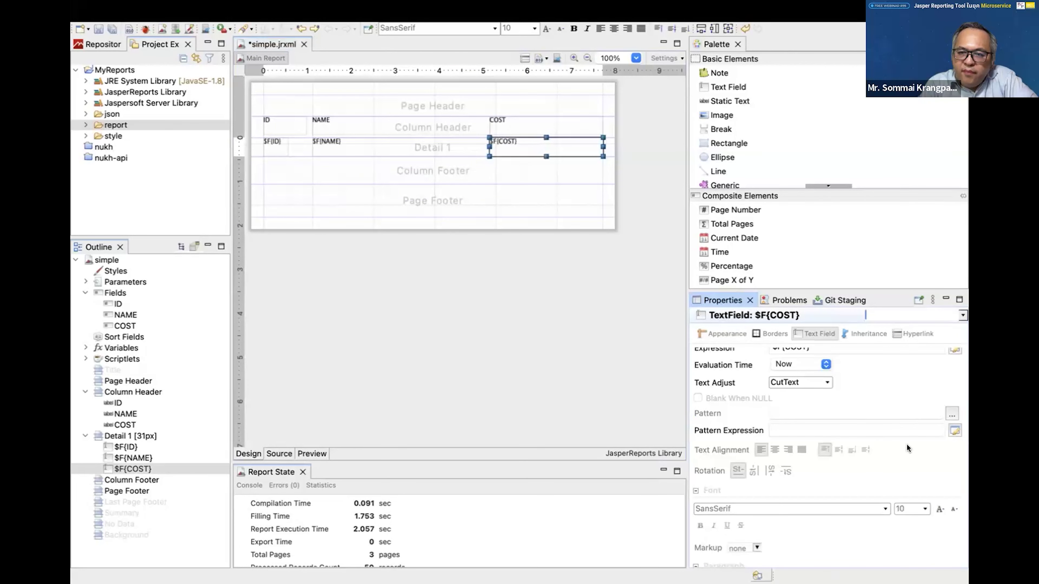
click(951, 414)
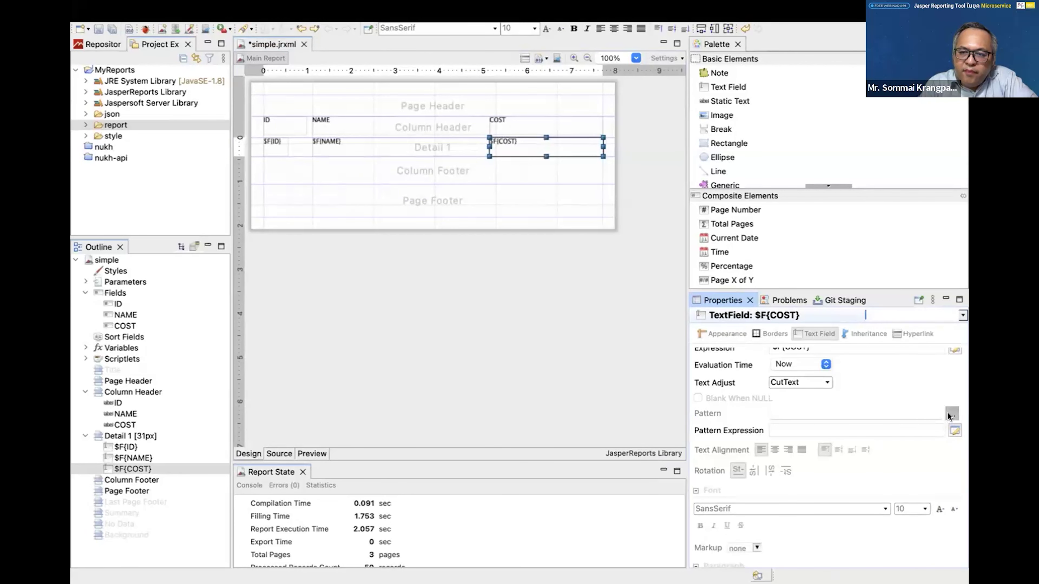
click(331, 173)
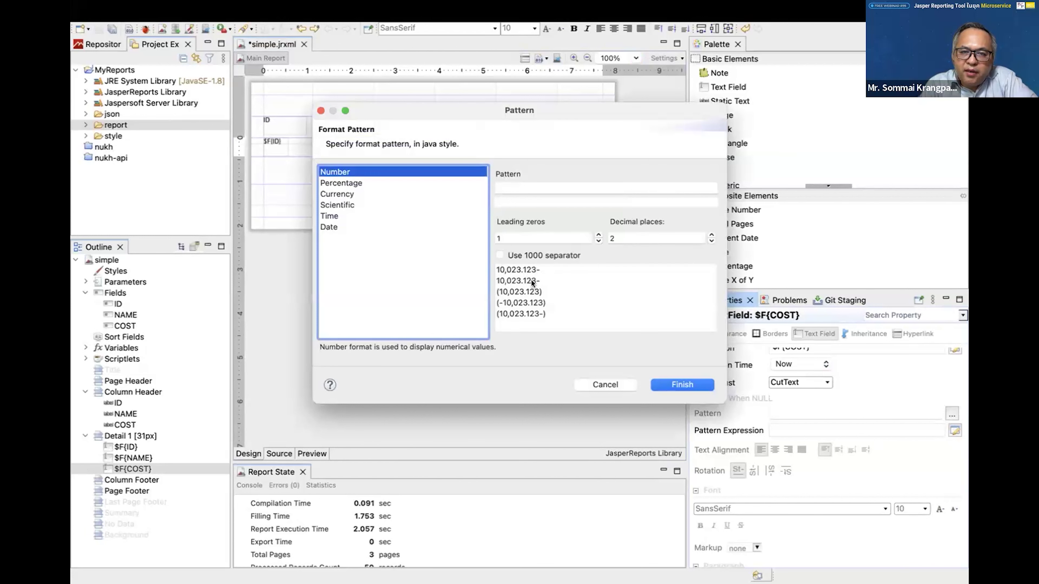
click(530, 291)
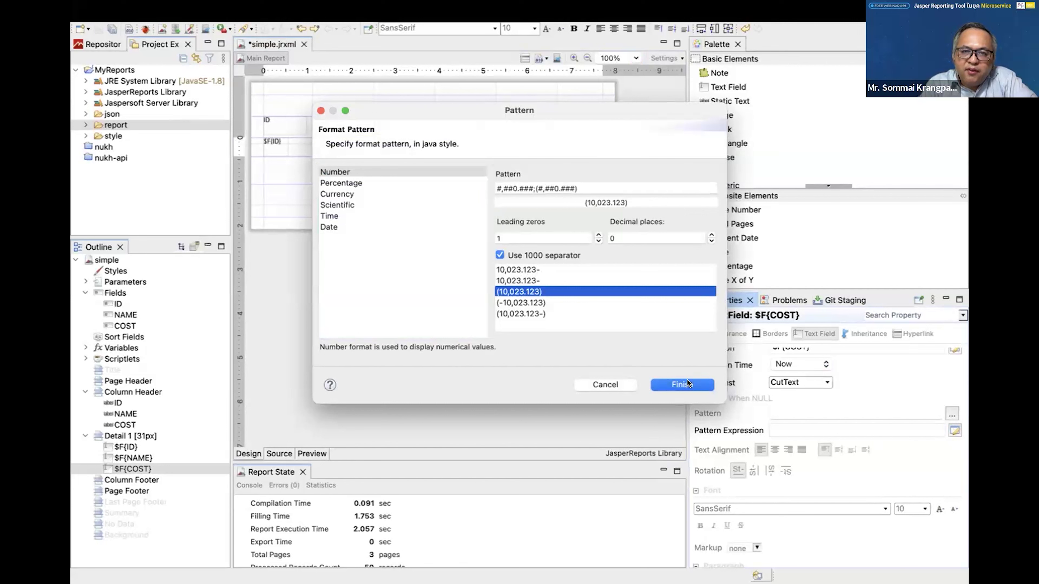
click(682, 384)
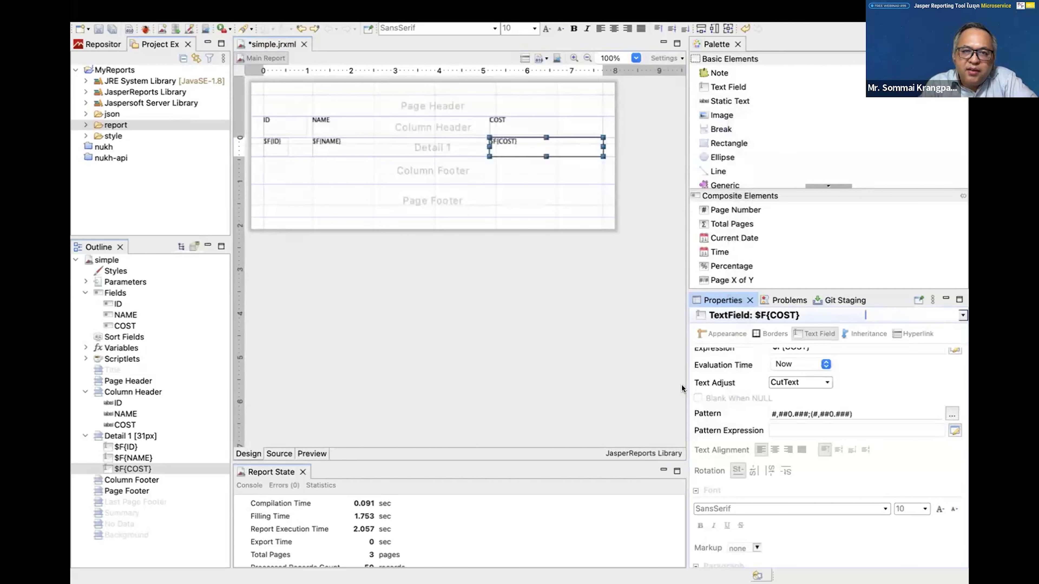
click(584, 360)
Preview the report to check the column layout and cost format, return to the design view and save the report
click(315, 452)
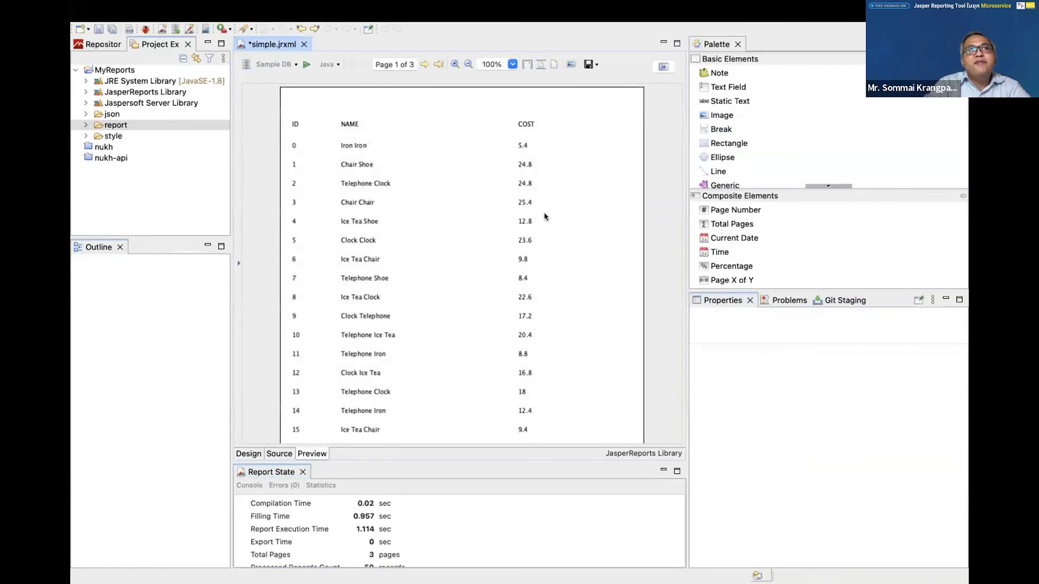
scroll(525, 344, down, 5)
scroll(525, 344, up, 5)
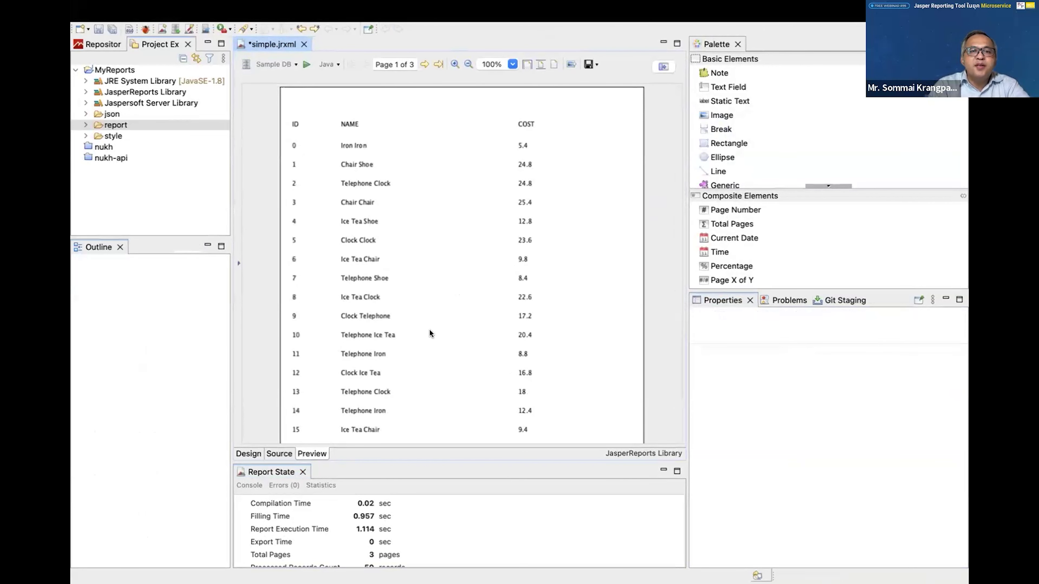
click(245, 453)
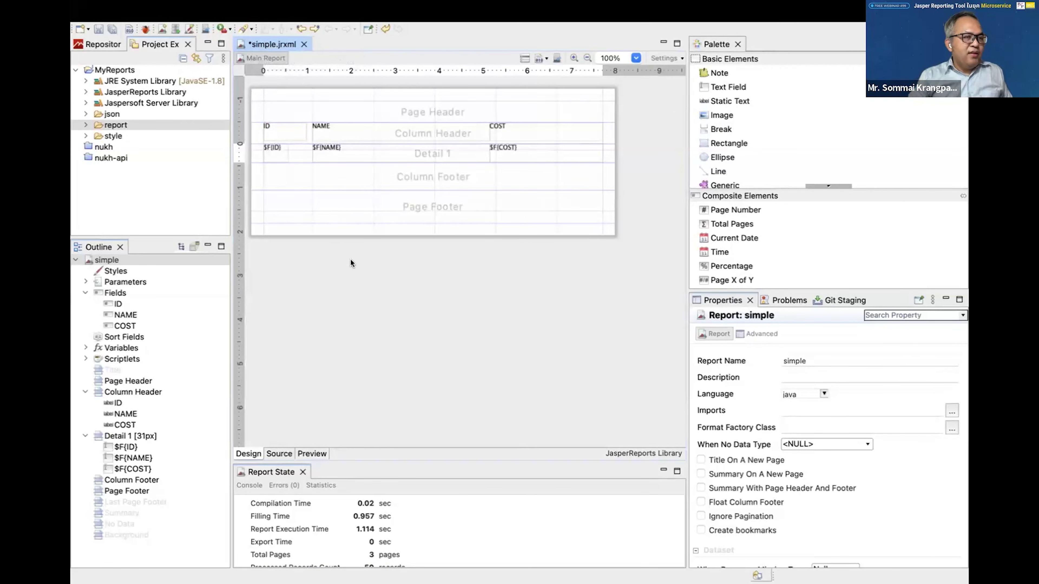
key(super+s)
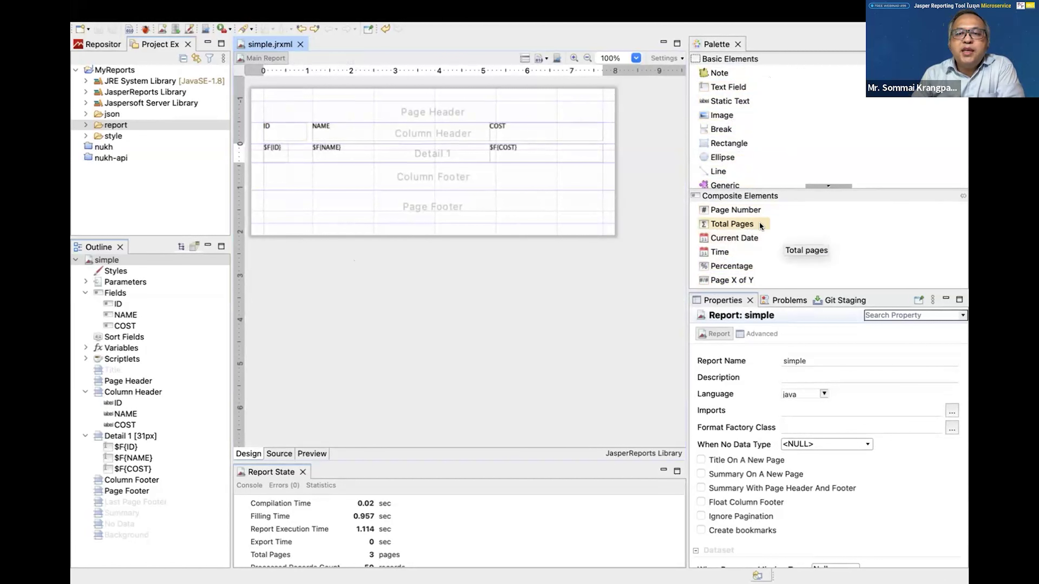
Add the Page X of Y composite element to the Page Footer band, starting at about x 350 px under the COST column
drag(709, 279, 507, 201)
drag(607, 209, 527, 200)
click(358, 243)
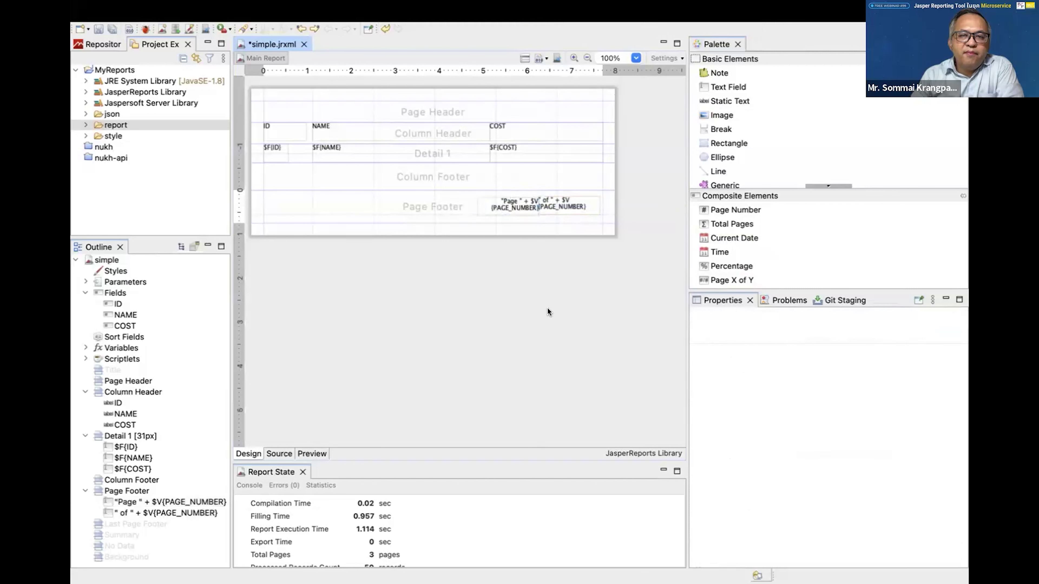
click(574, 207)
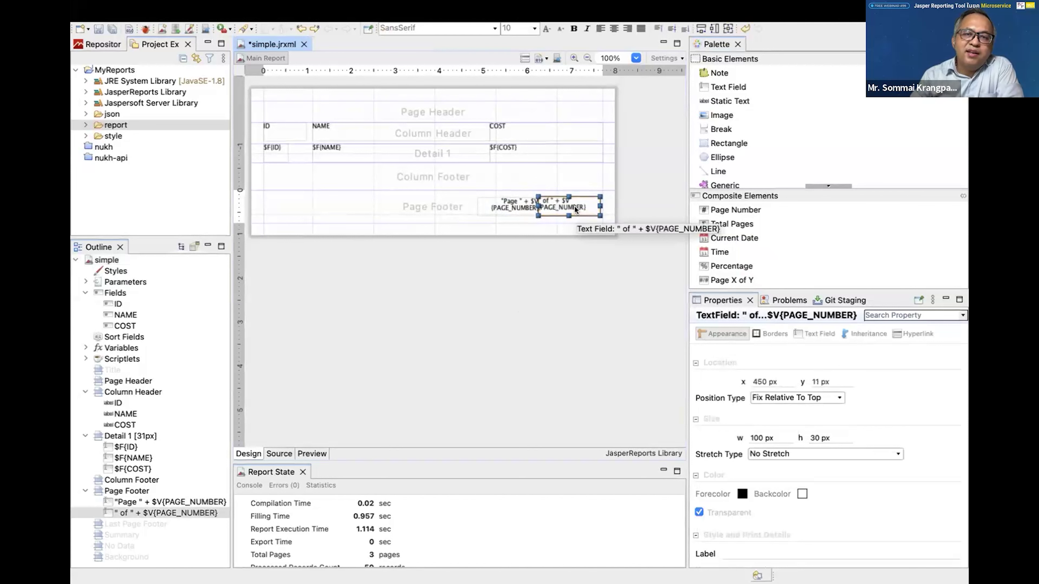
click(517, 283)
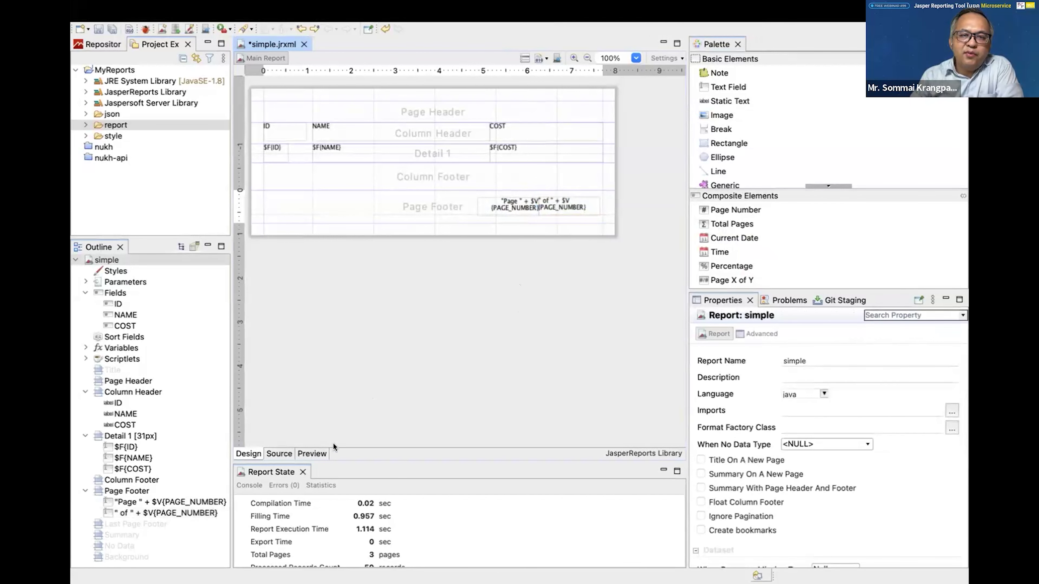
Preview the report to check the page numbering at the foot of the first page, and return to the design view
click(313, 453)
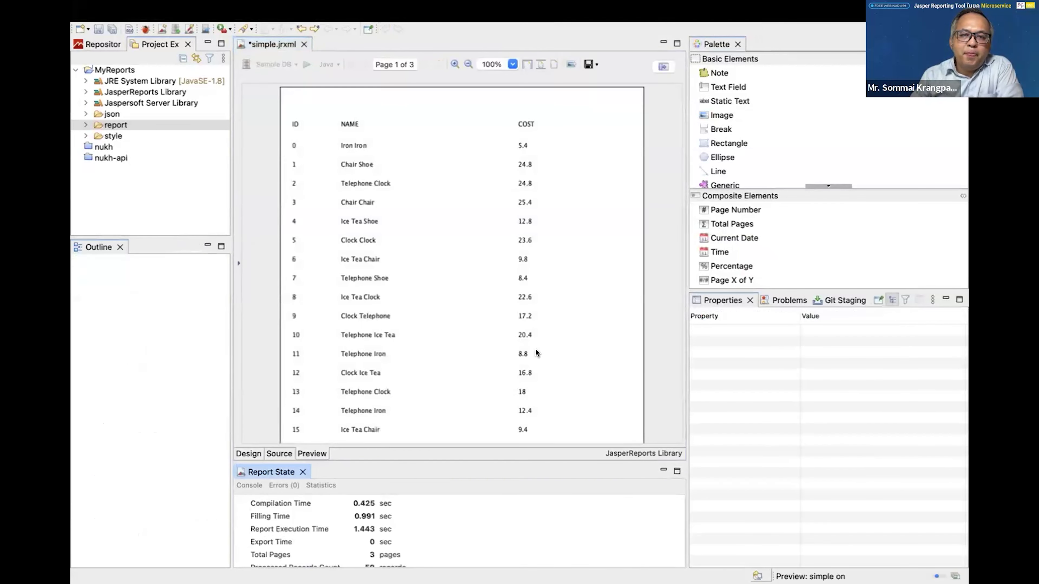
scroll(535, 348, down, 5)
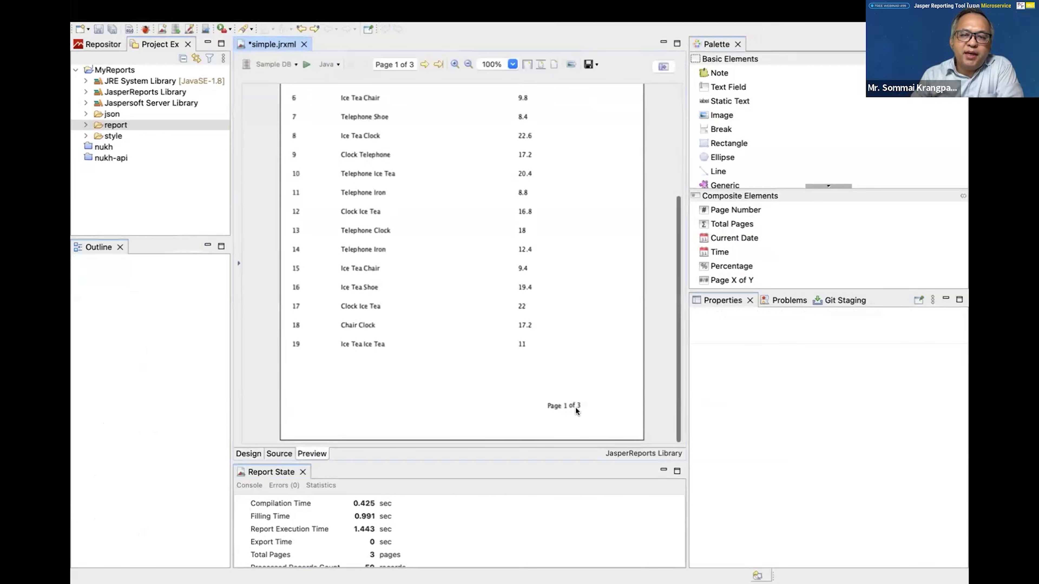
click(253, 453)
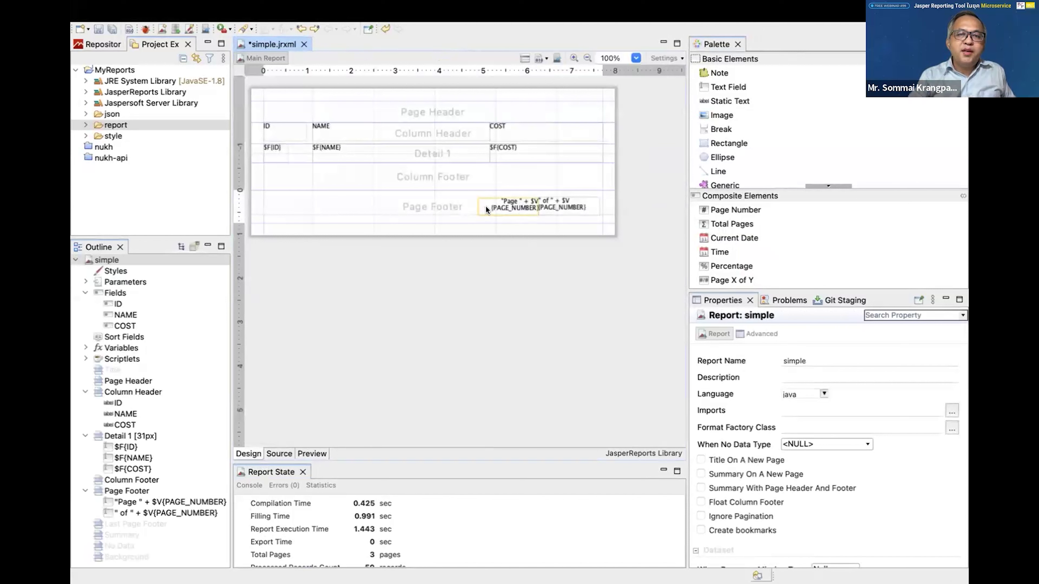
Align both page number fields in the Page Footer to the bottom margin of their band
click(500, 205)
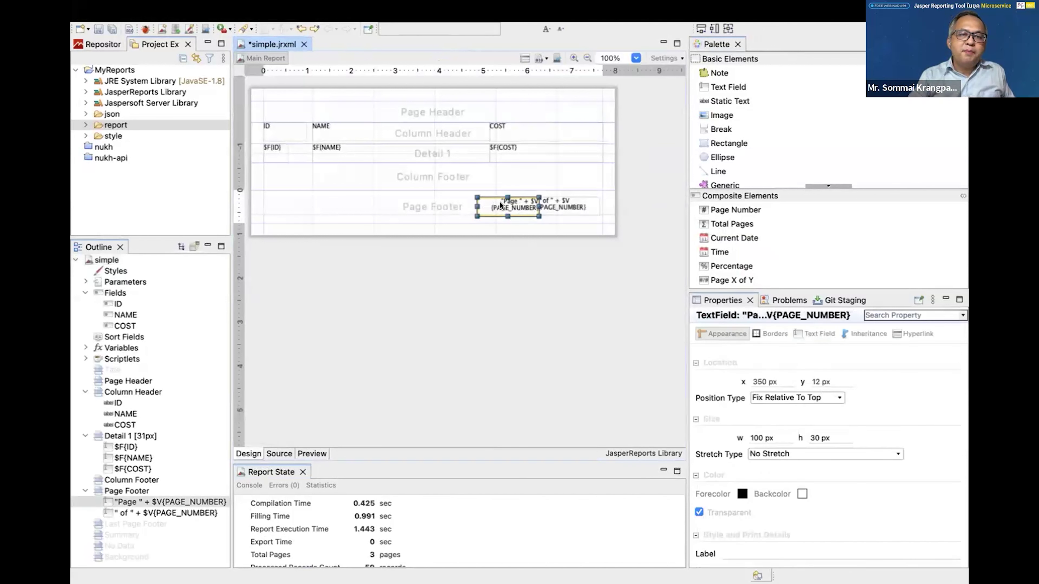
shift+click(567, 206)
right_click(567, 206)
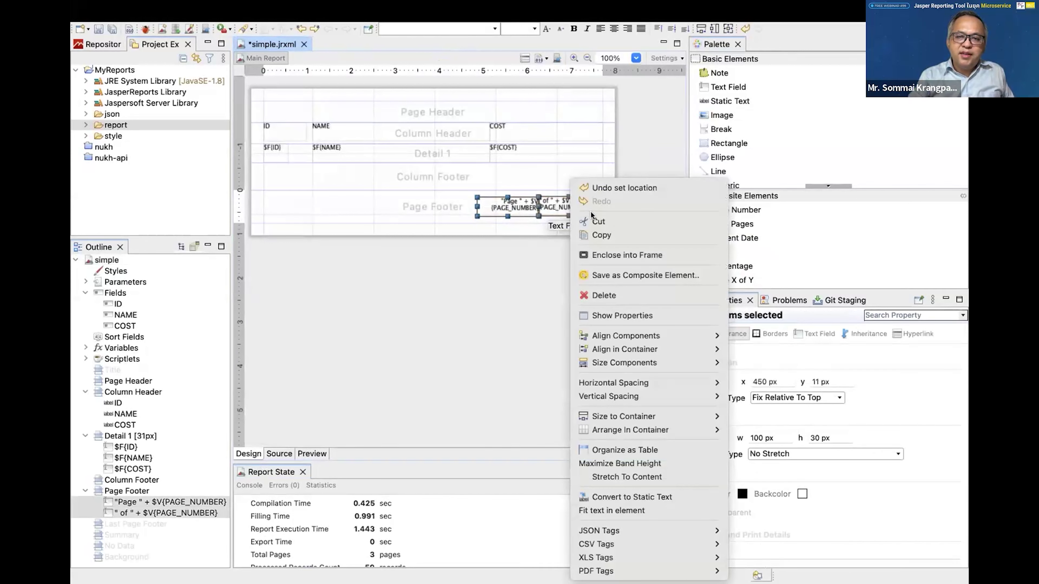
mouse_move(642, 338)
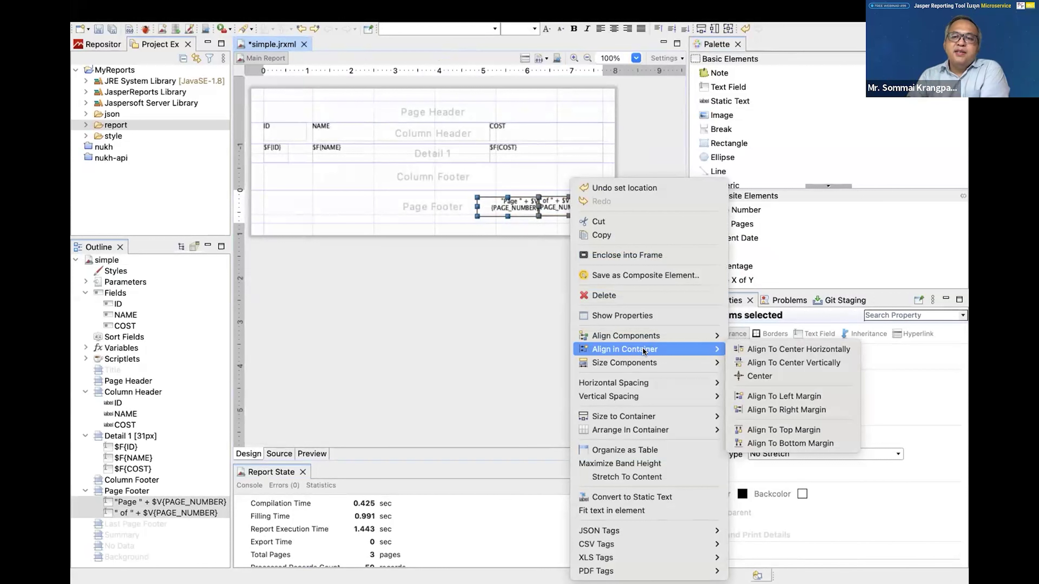
click(811, 442)
click(538, 284)
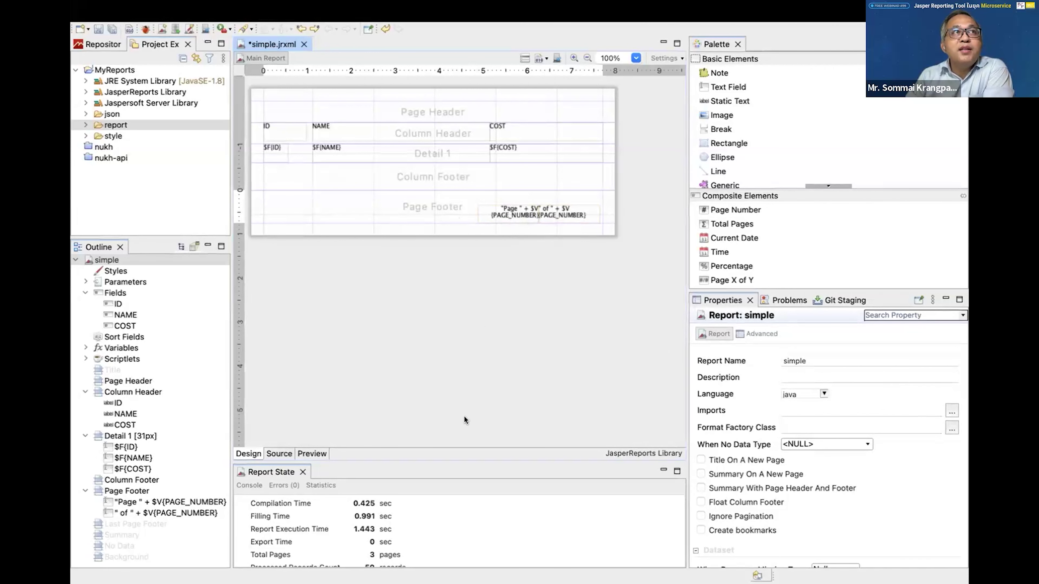
Preview the report to check the page number position at the foot of the first page, and return to the design view
click(312, 454)
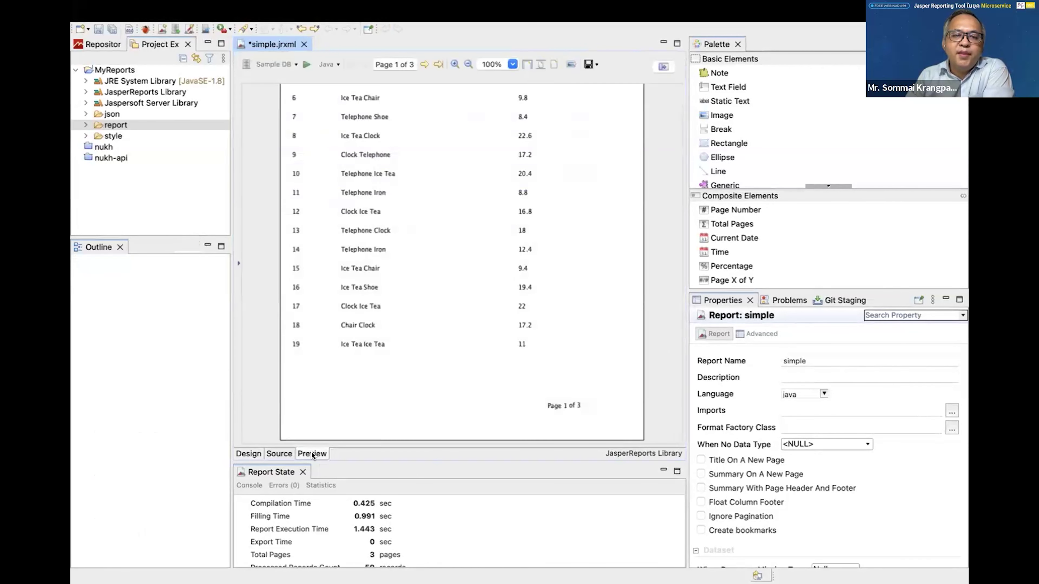
scroll(592, 353, down, 5)
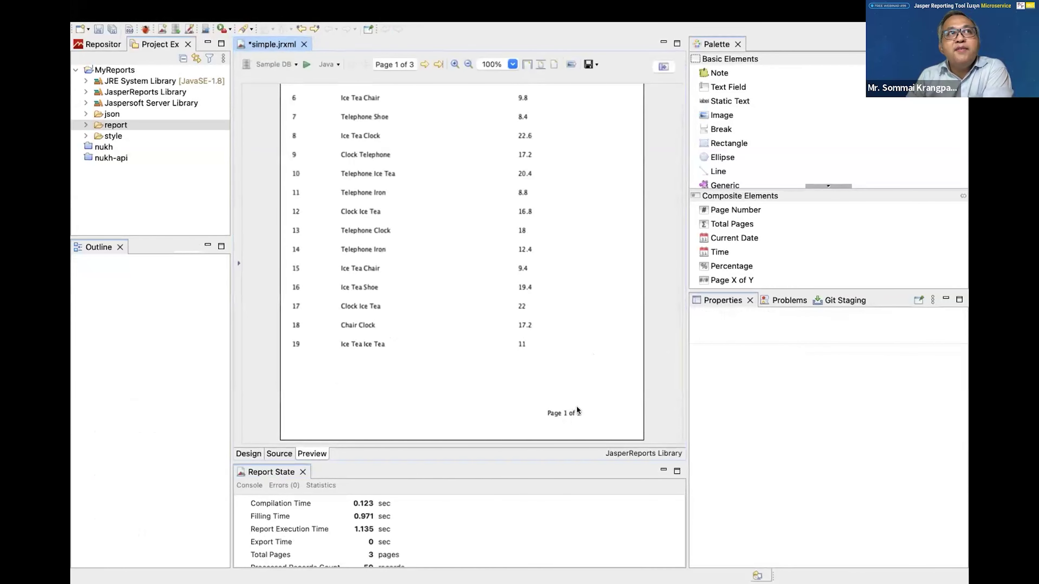
scroll(576, 405, up, 5)
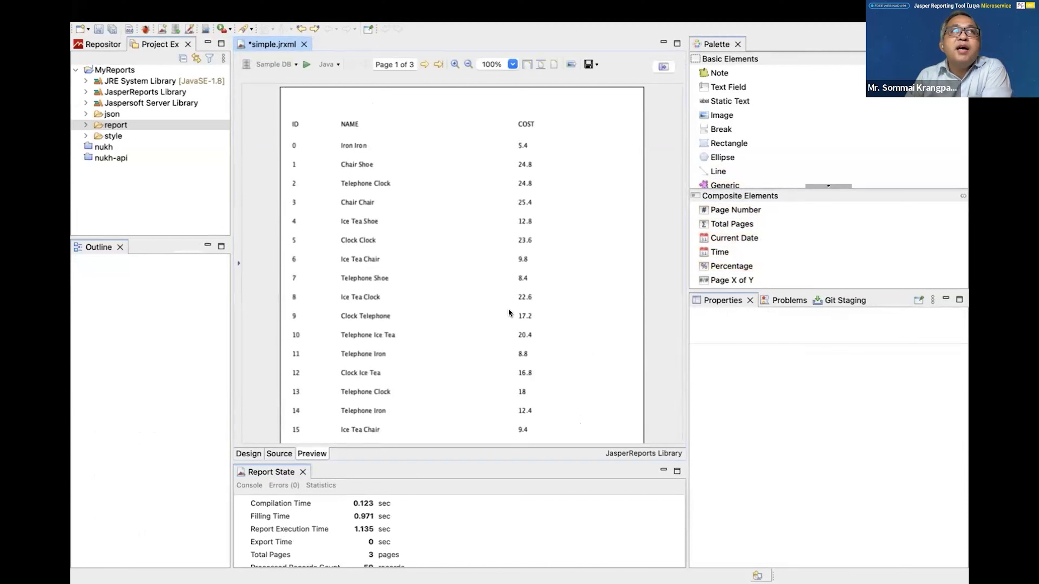
scroll(609, 301, down, 5)
scroll(609, 300, up, 5)
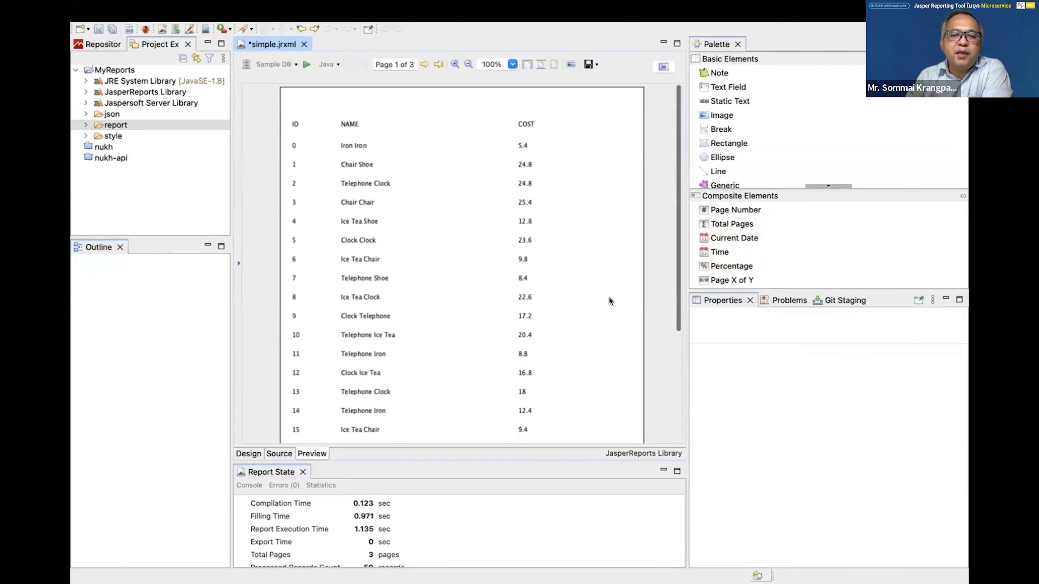
click(249, 453)
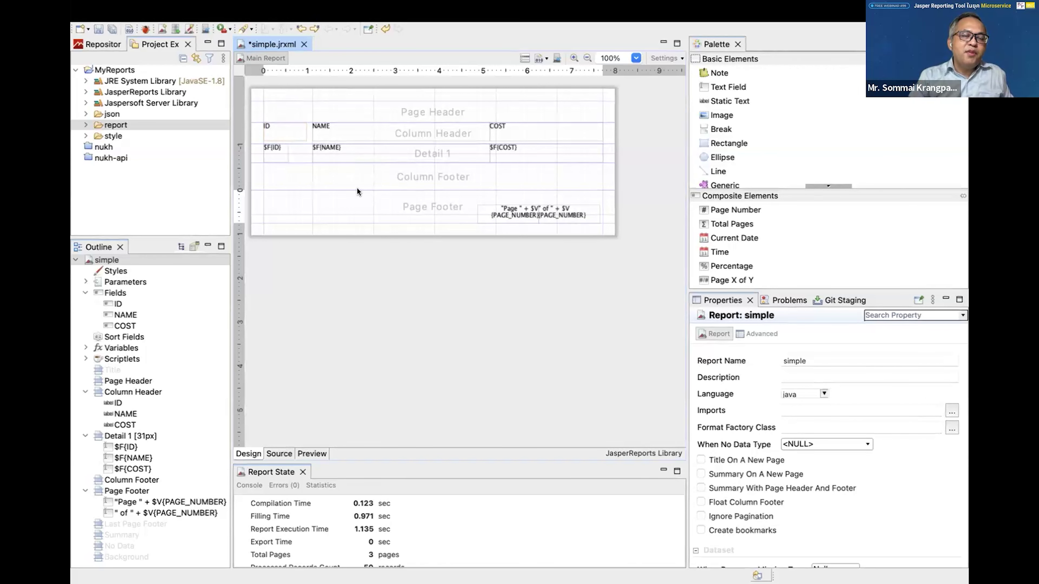
key(ctrl+Right)
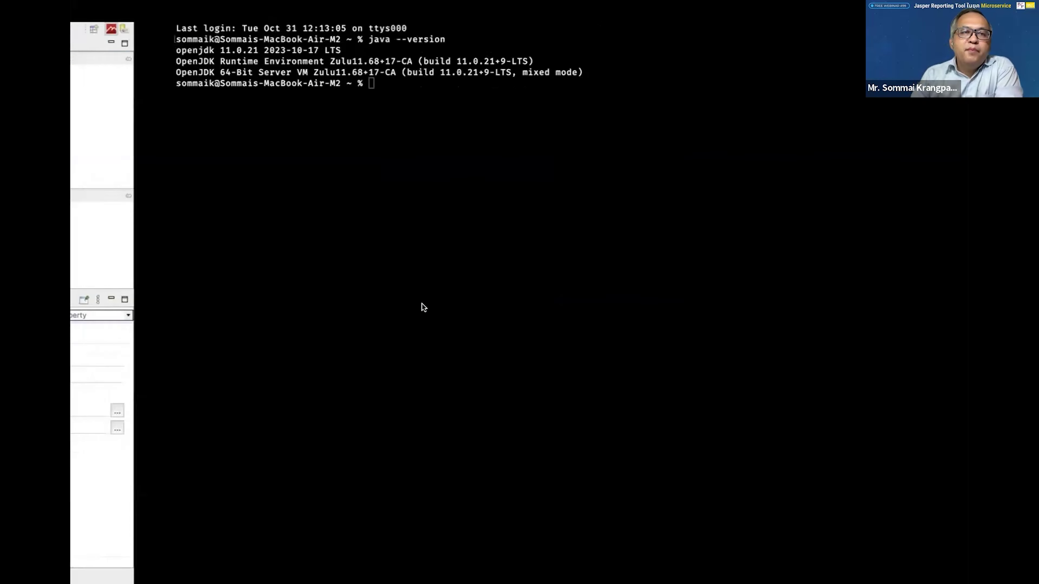
key(ctrl+Left)
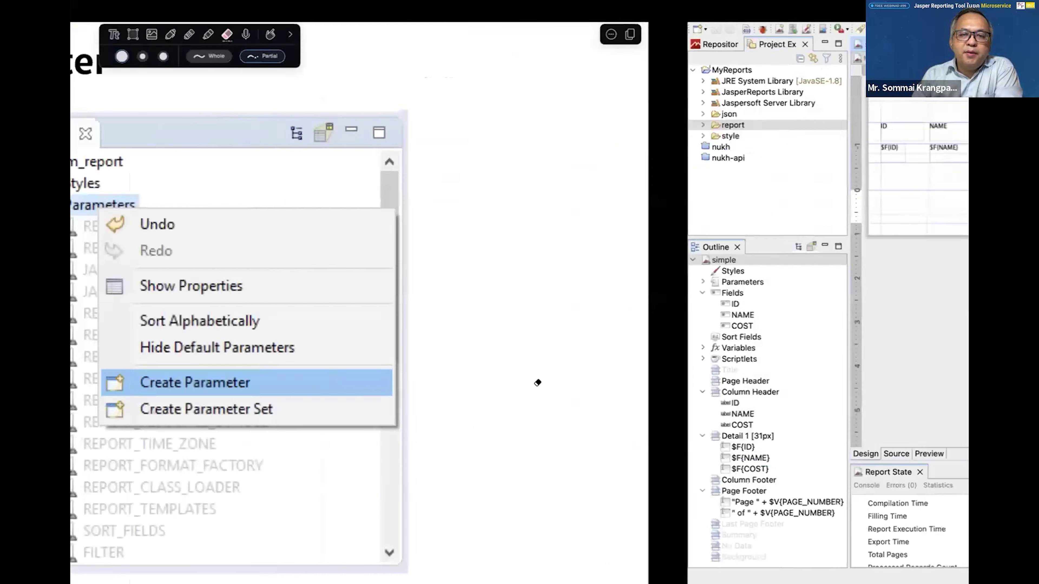
key(ctrl+Right)
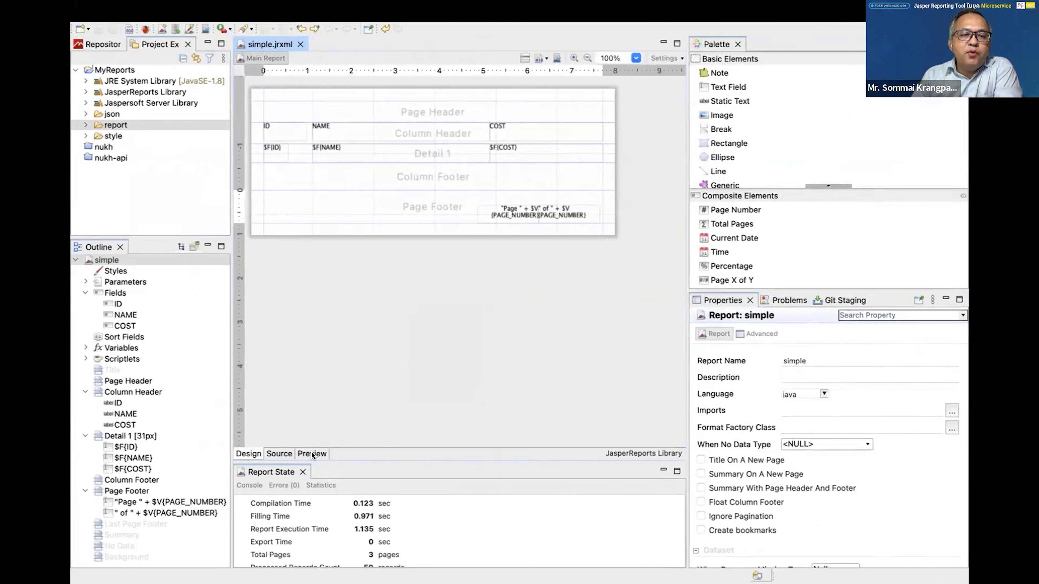
Preview the saved report once more from the column headers down to the page footer, and return to the design view
click(312, 455)
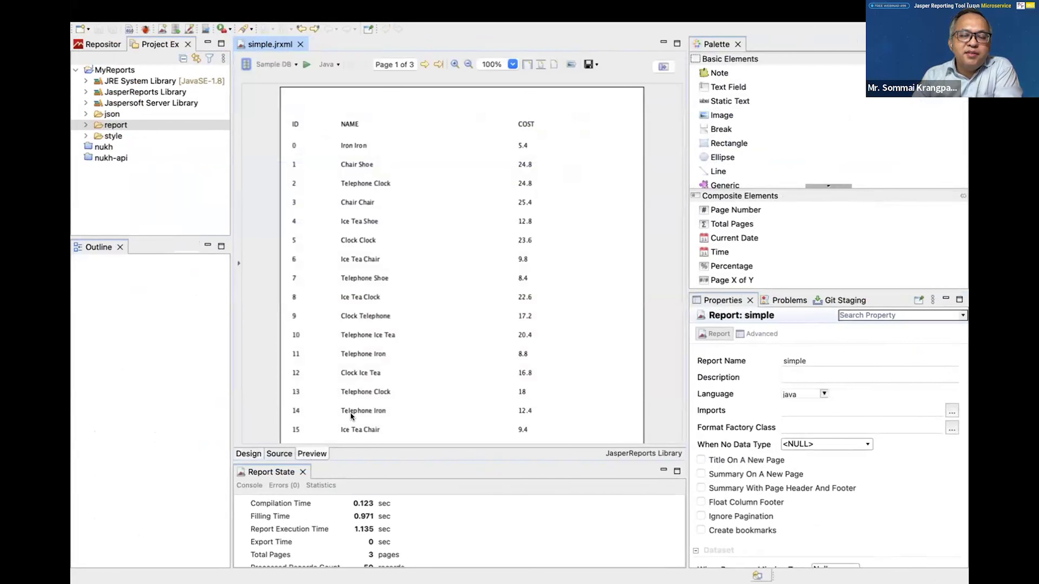
scroll(507, 267, down, 5)
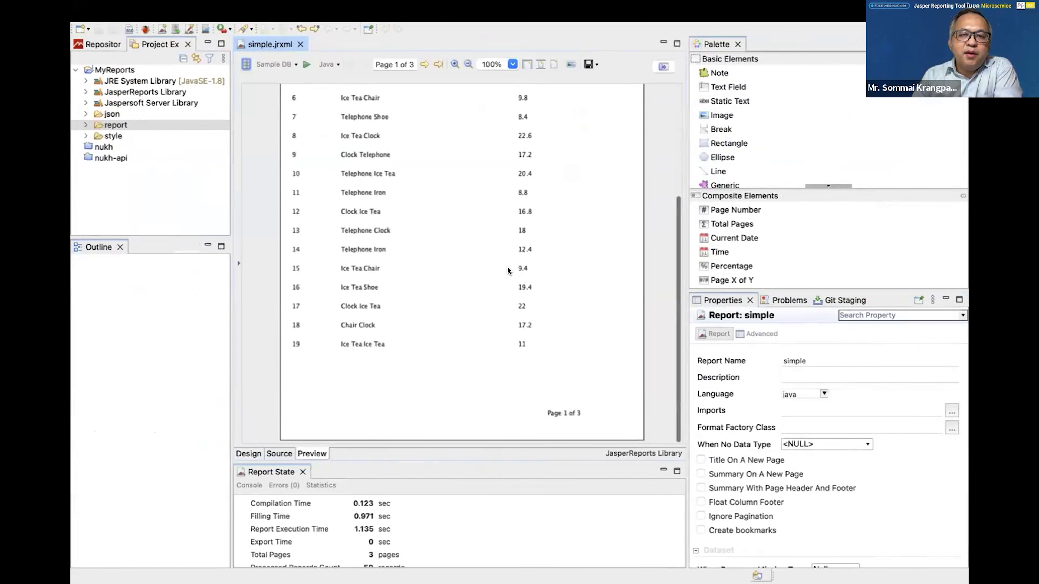
scroll(507, 266, up, 5)
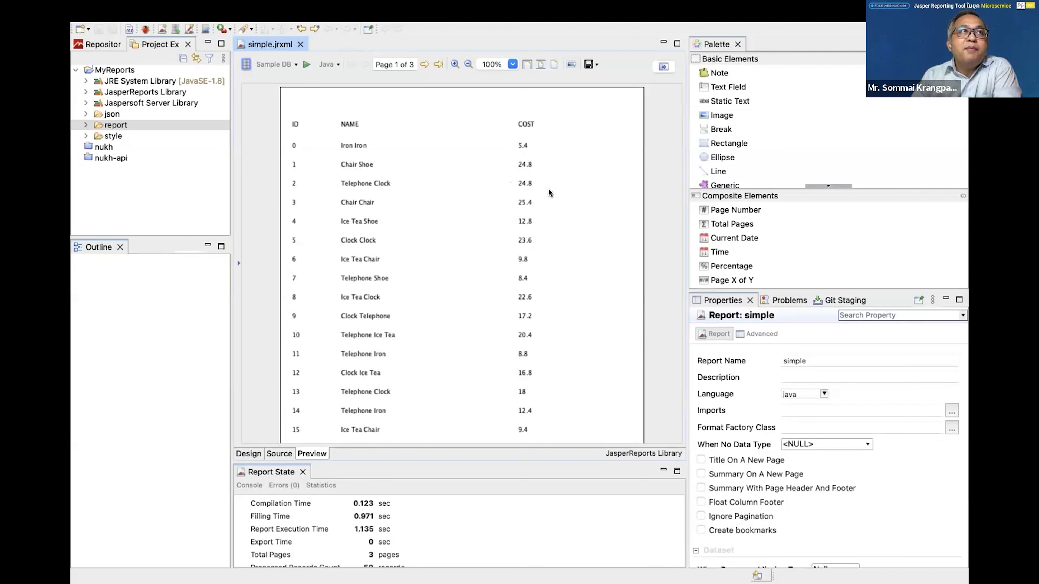
click(249, 453)
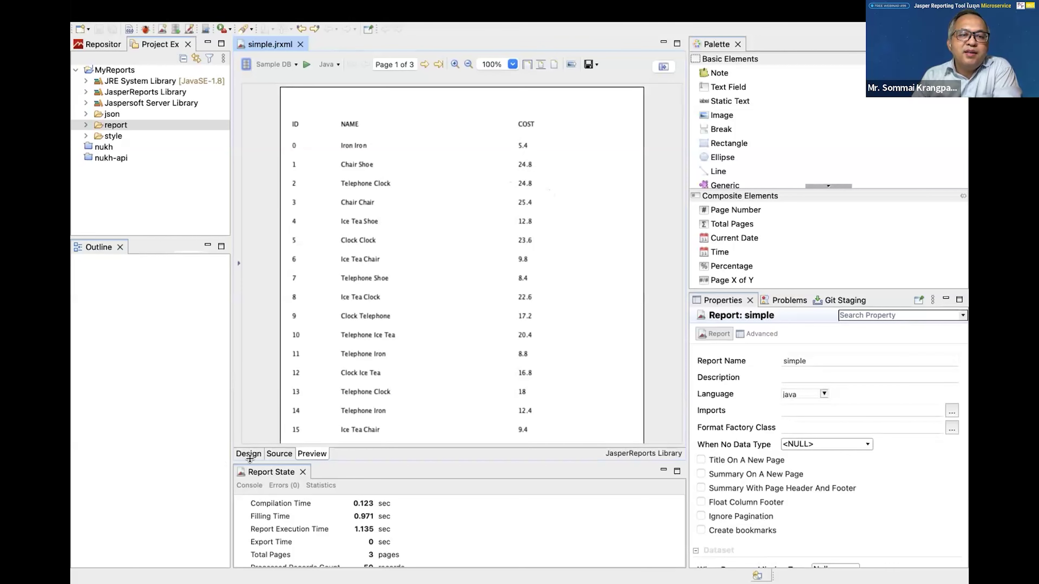
Switch to the Report Parameter slide to examine how a parameter is created, and return to Jaspersoft Studio
key(ctrl+Right)
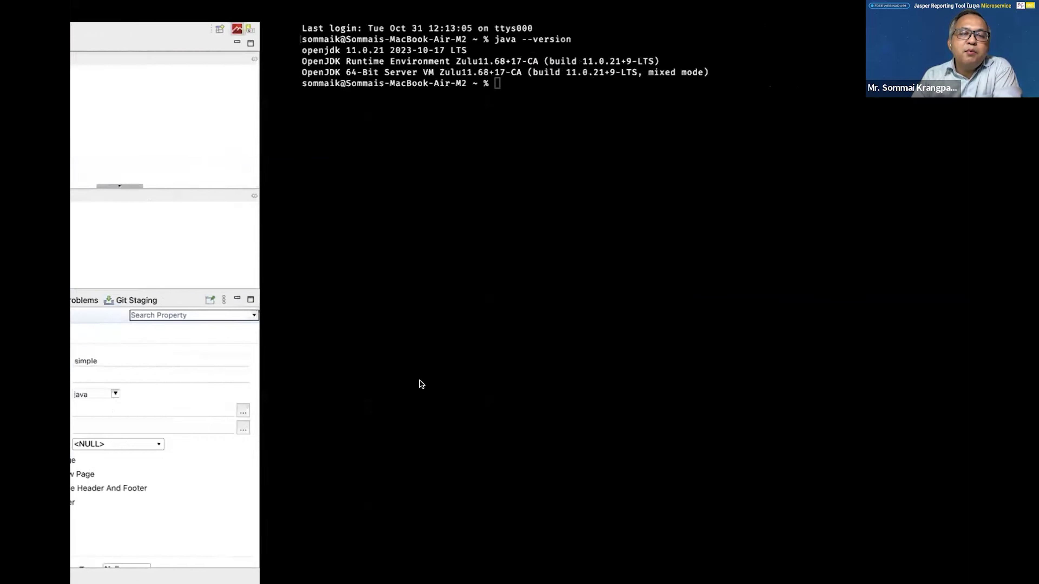
key(ctrl+Left)
key(ctrl+Left)
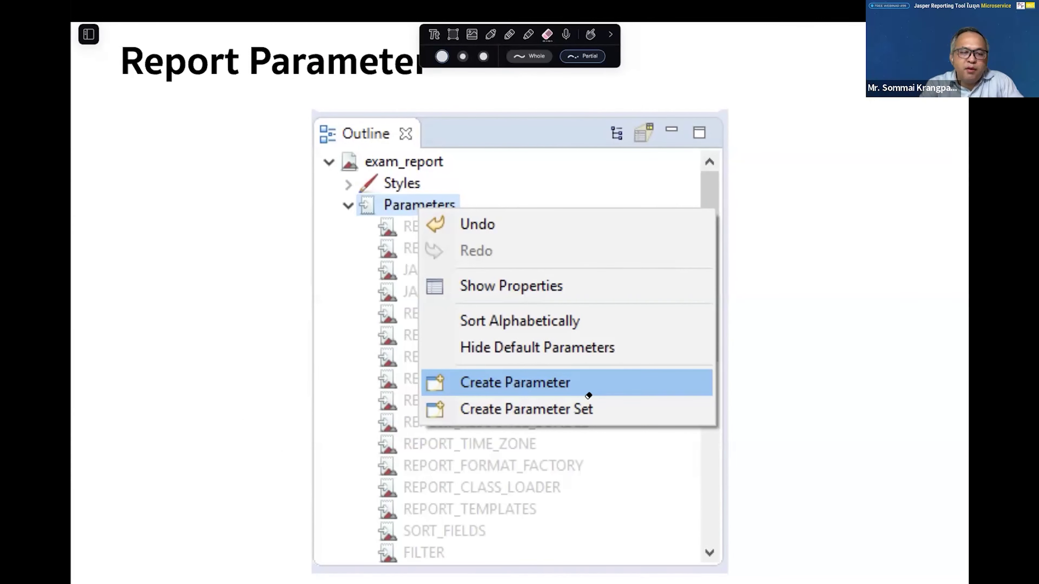
key(ctrl+Right)
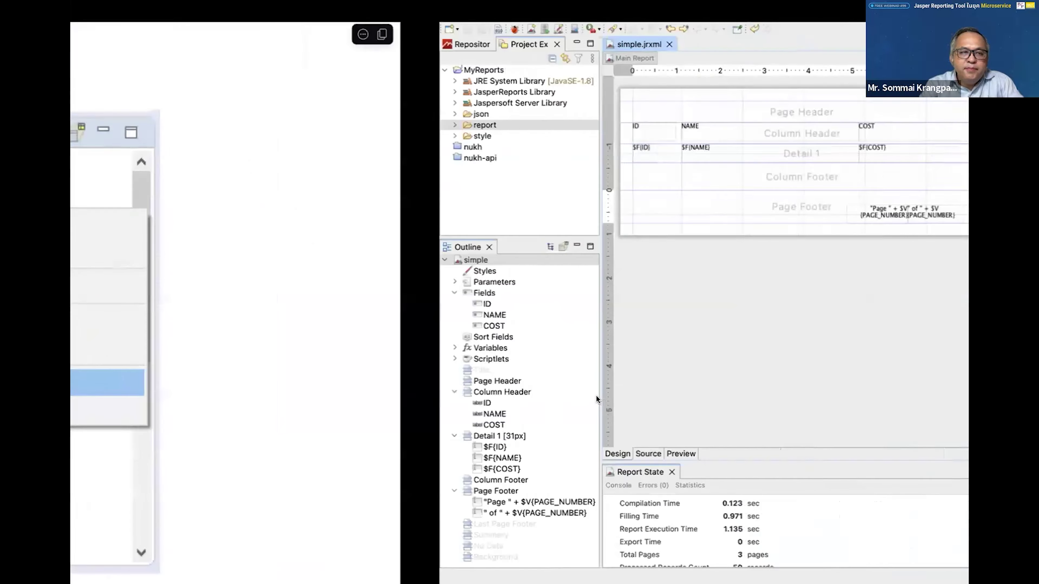
Collapse the Fields, Column Header and Detail 1 nodes, and expand Parameters in an enlarged outline to examine the built-in parameters
click(85, 293)
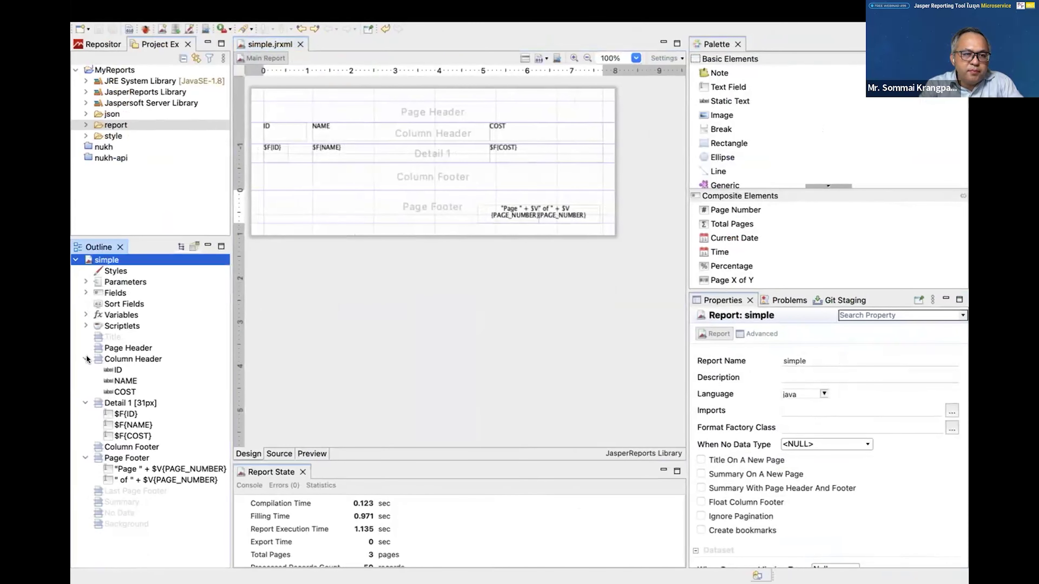
click(85, 359)
click(88, 370)
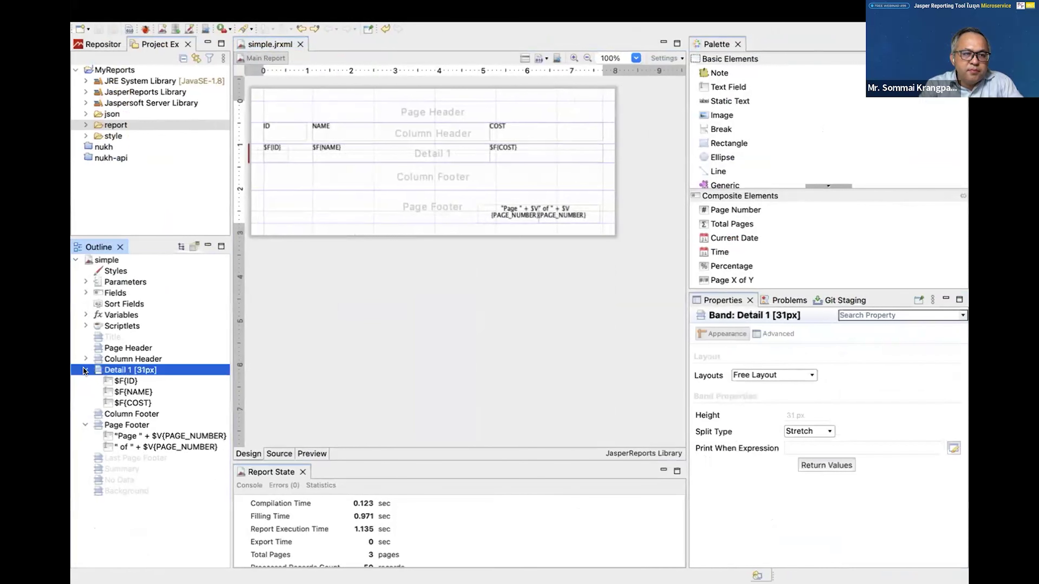
click(86, 369)
click(112, 282)
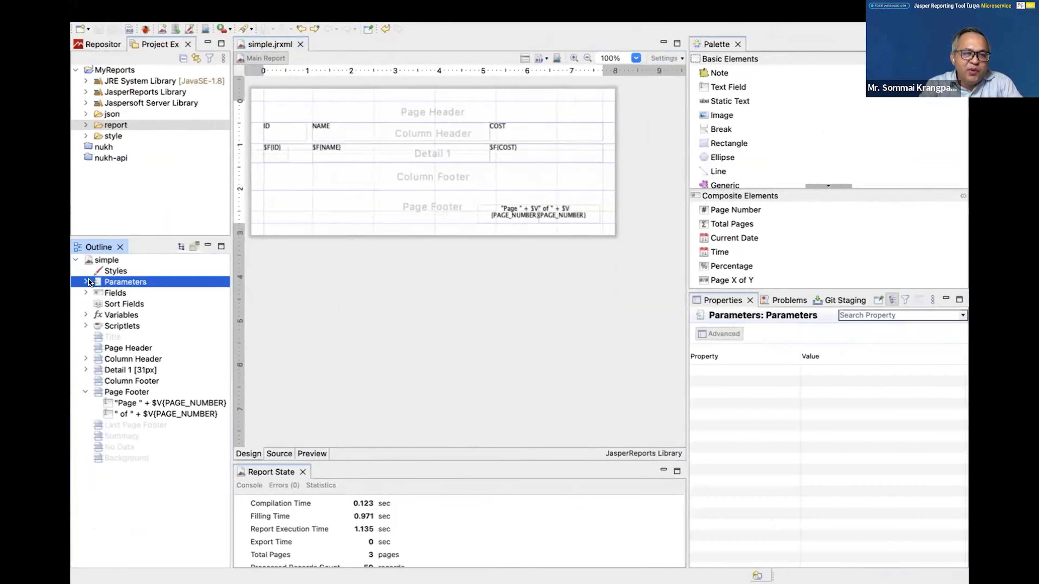
click(86, 282)
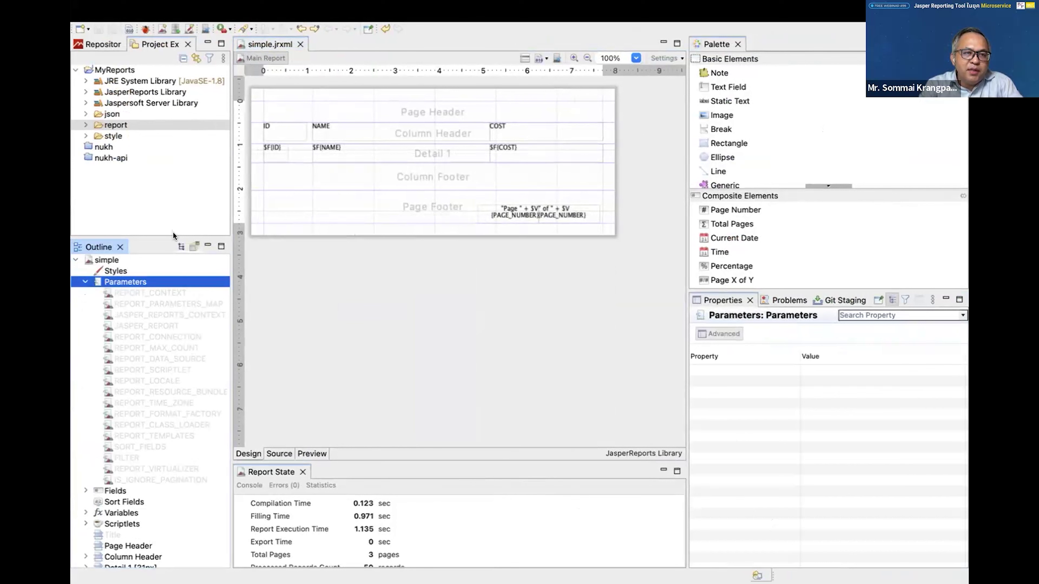
drag(171, 234, 177, 193)
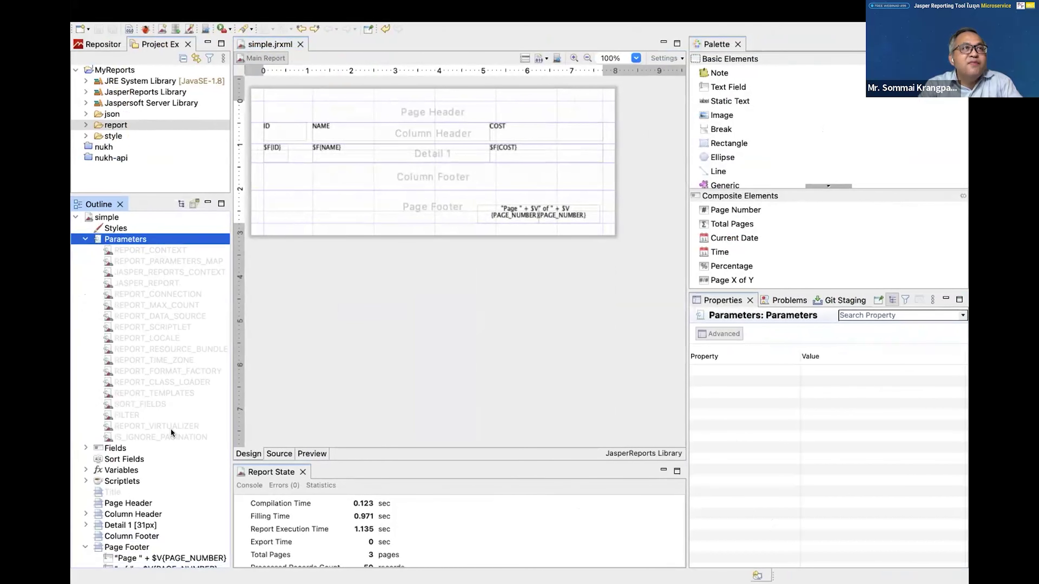
right_click(136, 237)
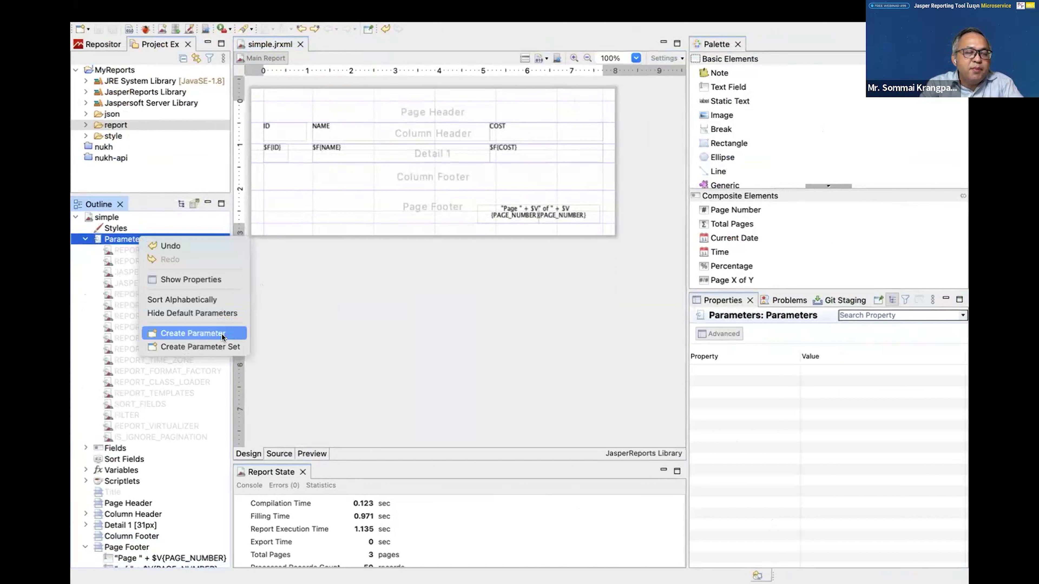
click(533, 350)
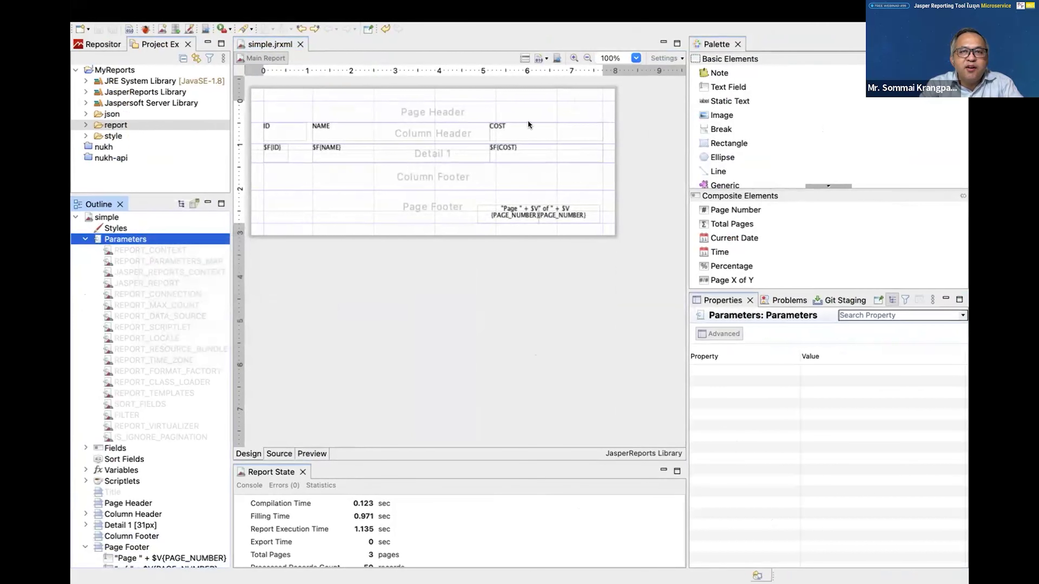
Open the report's dataset and query settings, and add a new parameter to the parameter list
click(525, 60)
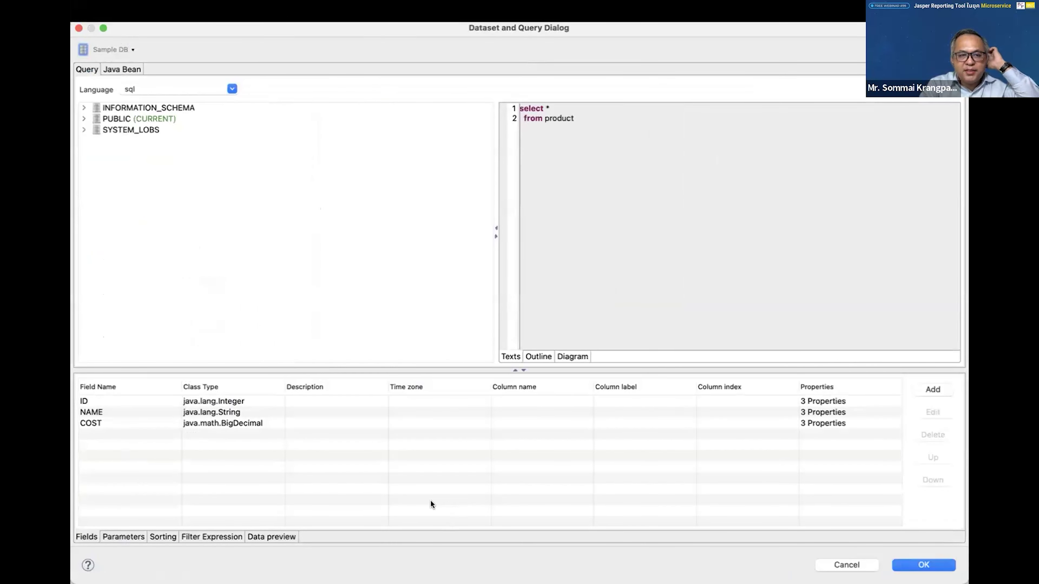
click(126, 536)
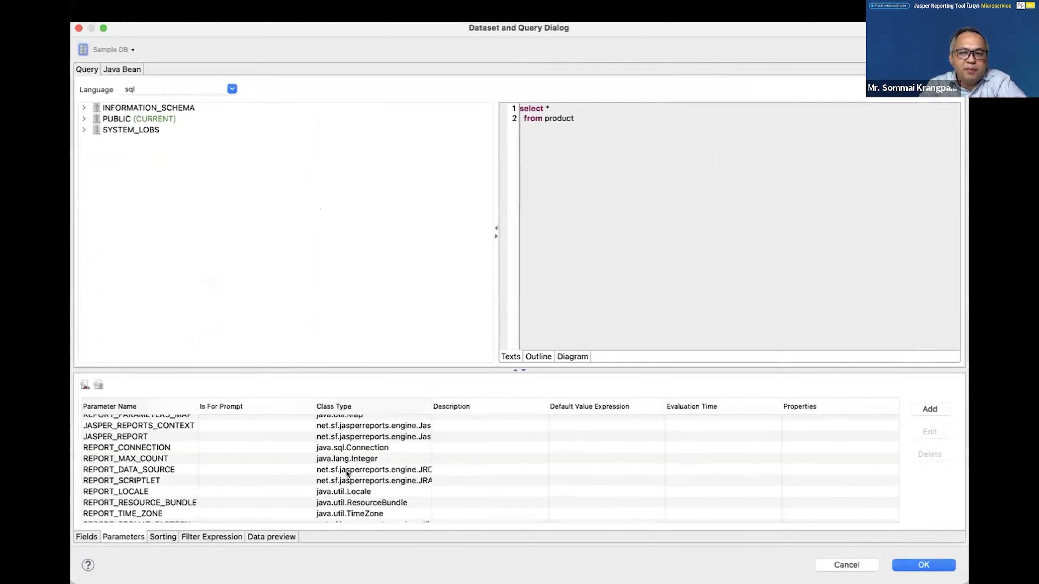
scroll(346, 469, down, 5)
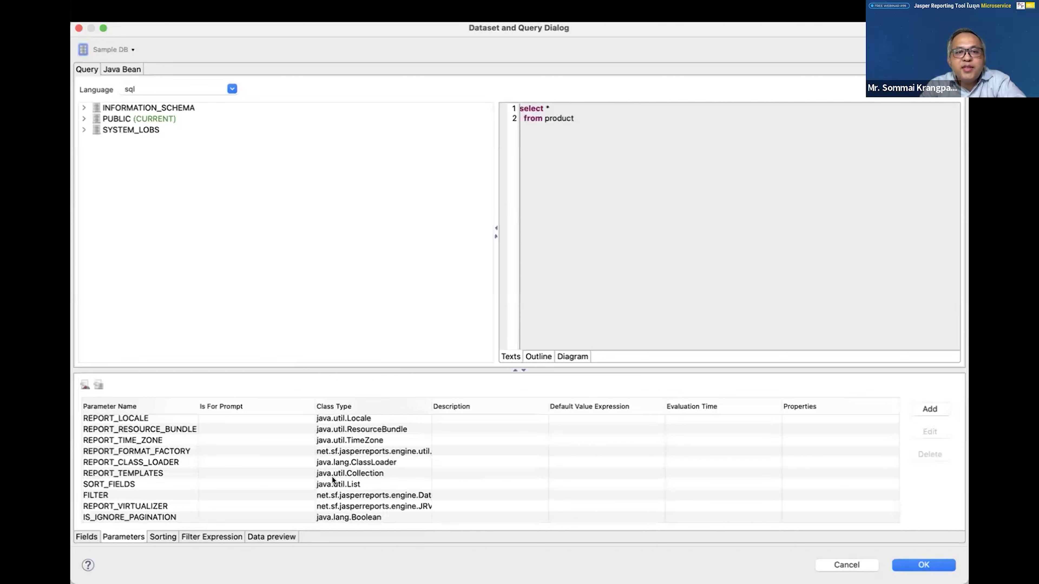
click(635, 171)
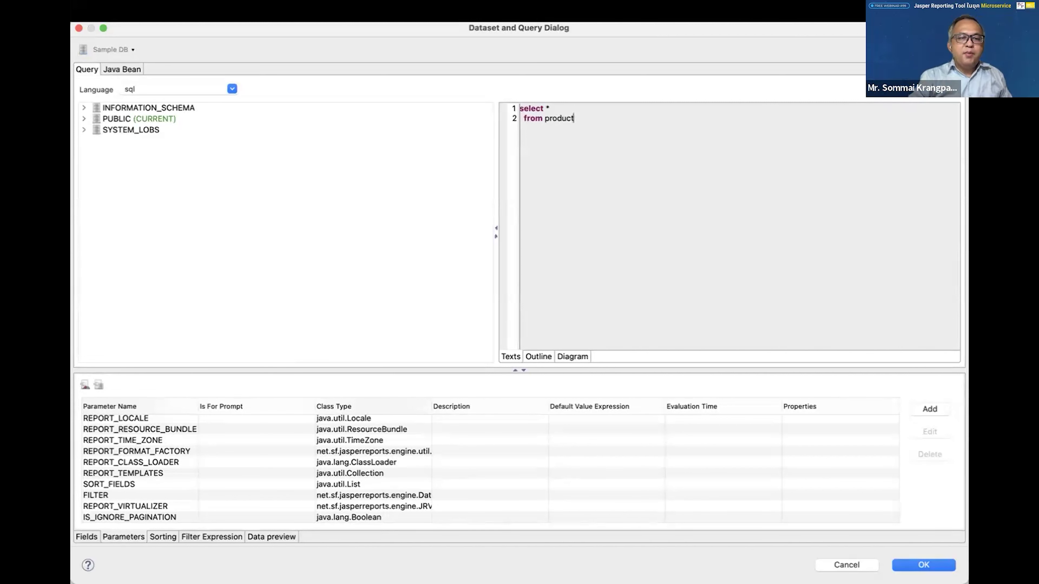
scroll(298, 499, down, 2)
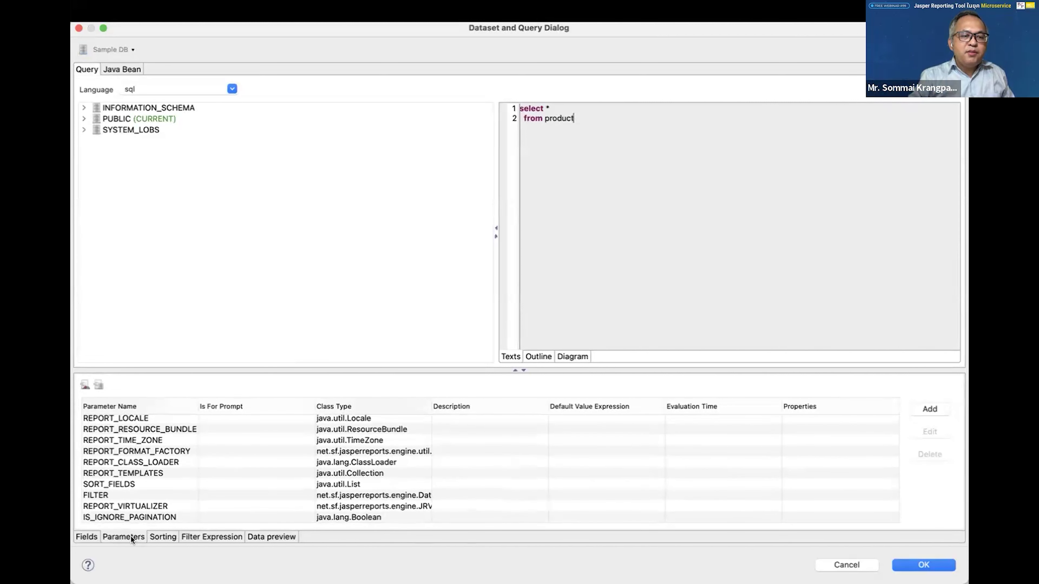
click(930, 408)
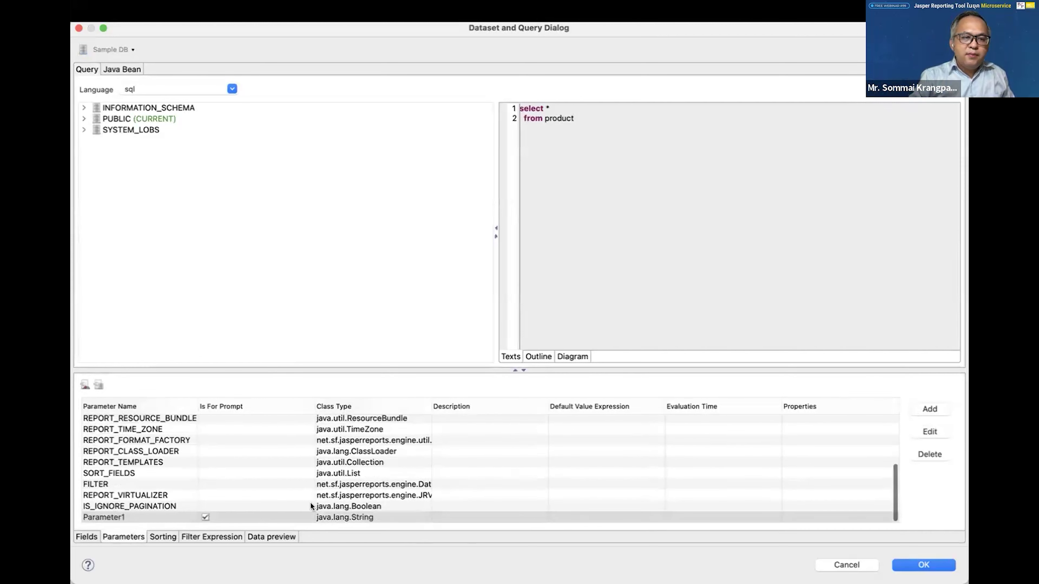
double_click(140, 514)
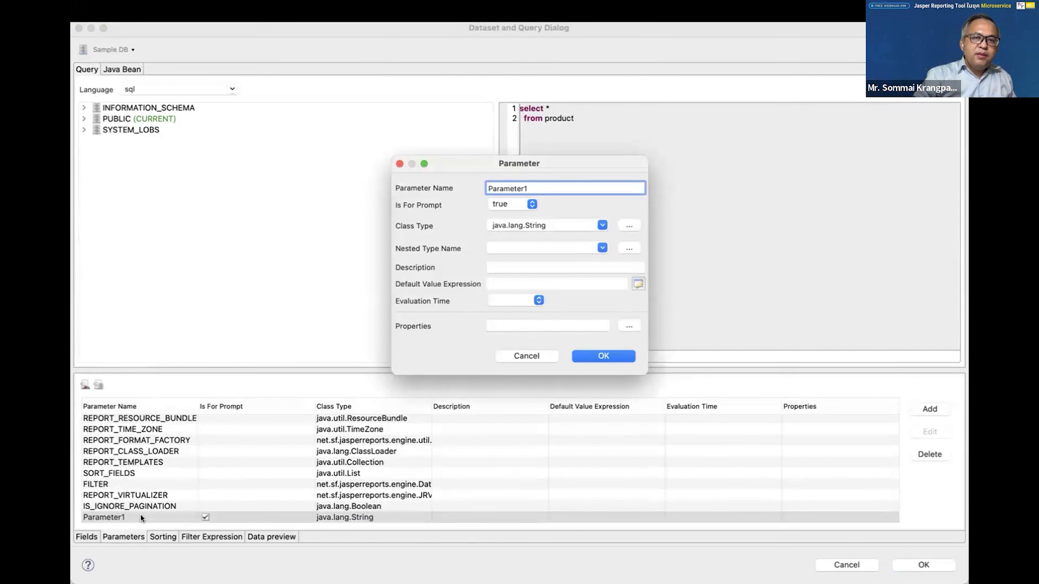
drag(533, 188, 399, 177)
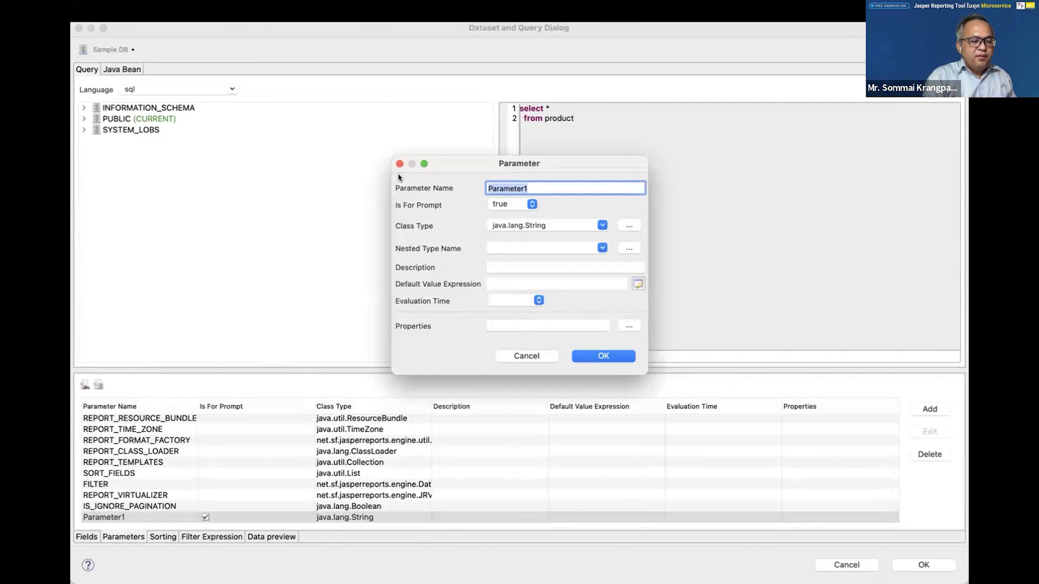
text(P)
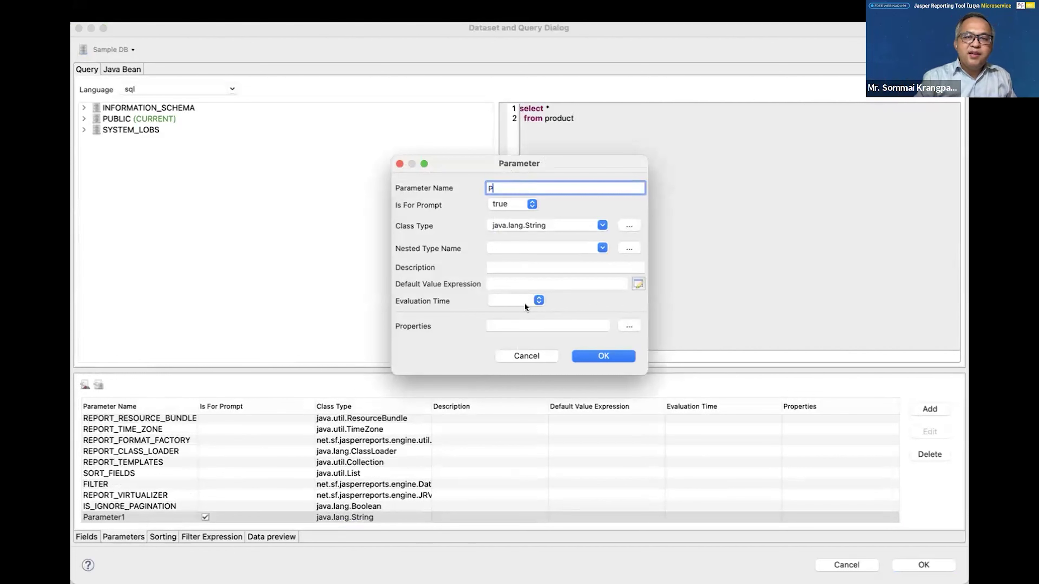
click(526, 356)
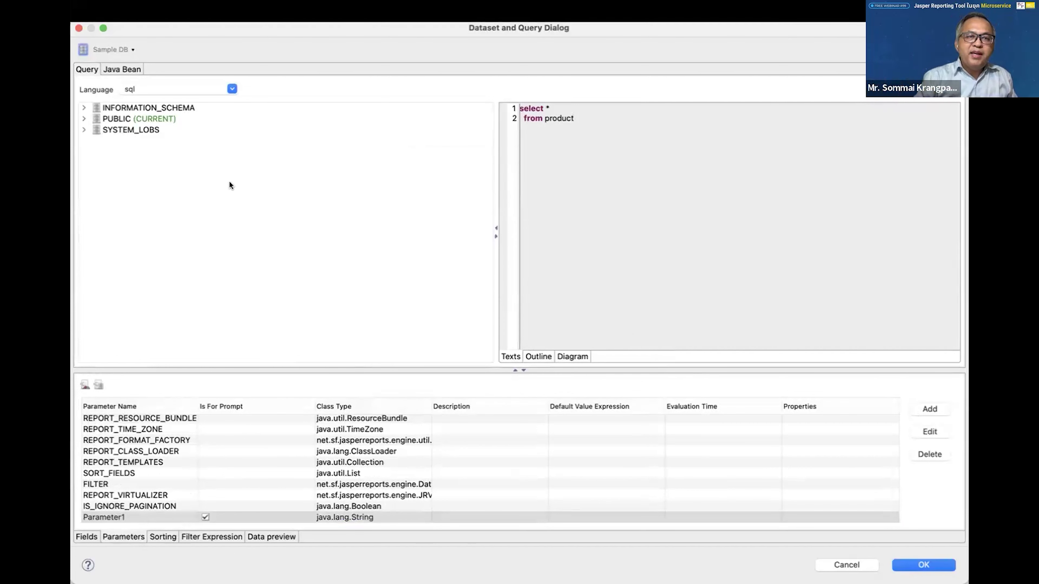
Expand the PUBLIC schema's tables and the PRODUCT table to examine its columns
click(83, 120)
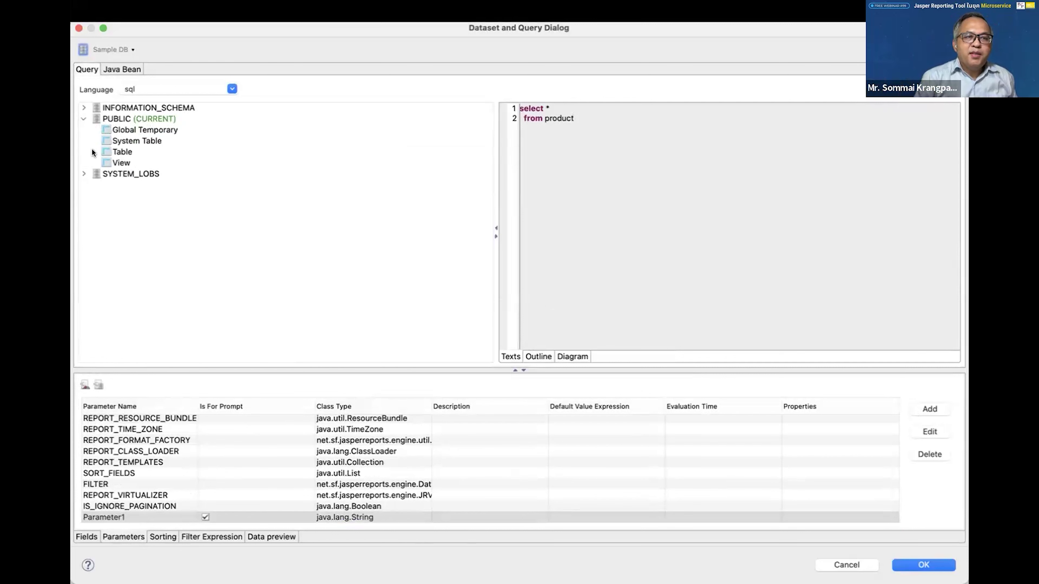
click(93, 151)
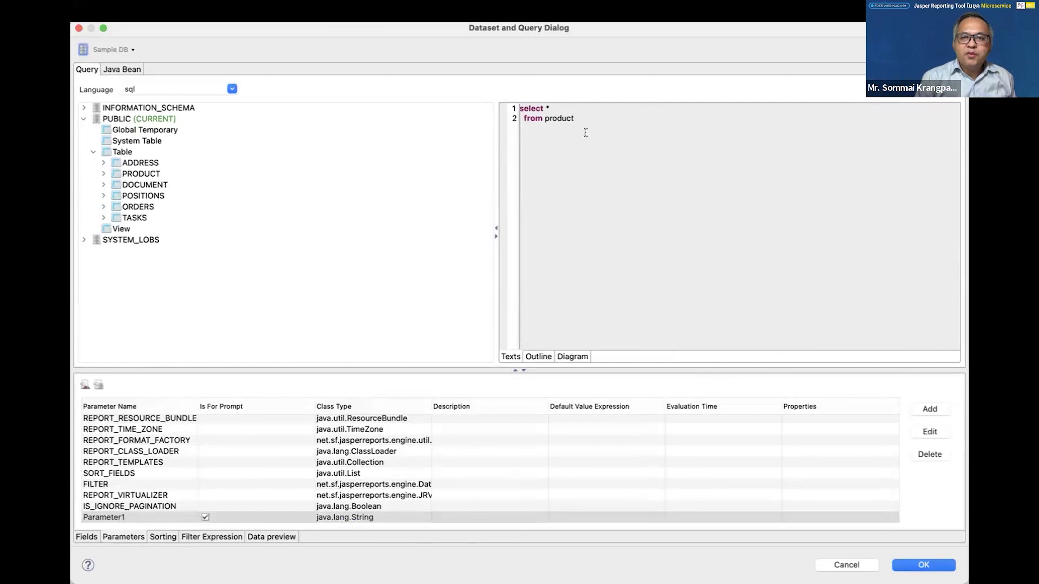
click(103, 174)
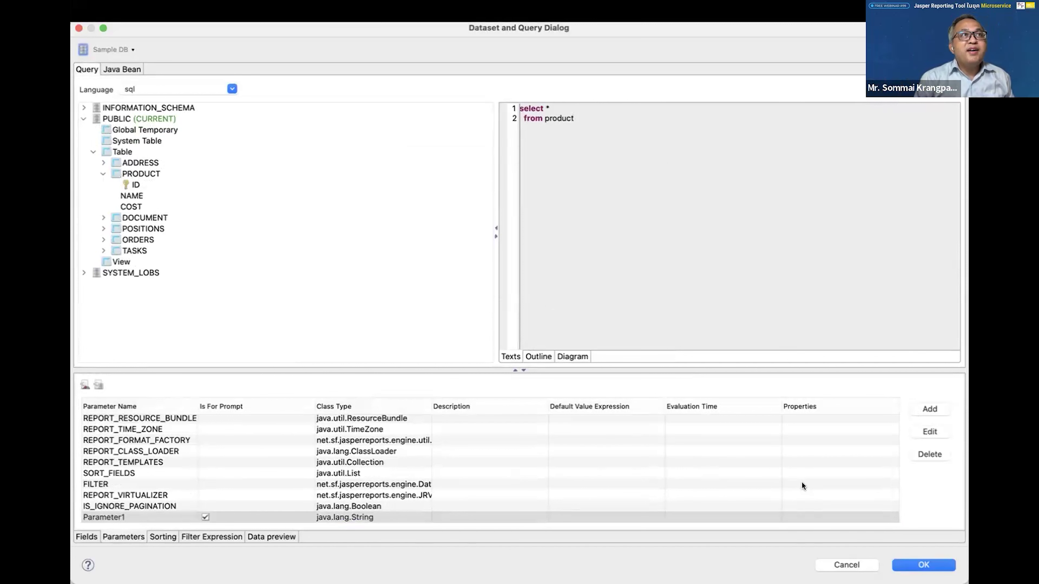
Open the new Parameter1 for editing and rename it to p_cost
double_click(170, 514)
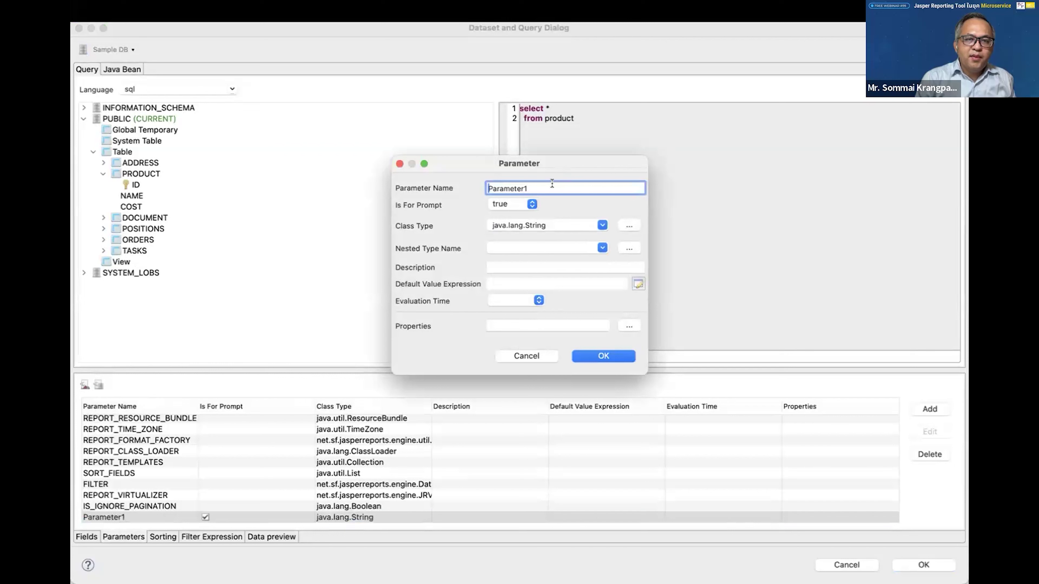
double_click(551, 184)
text(p)
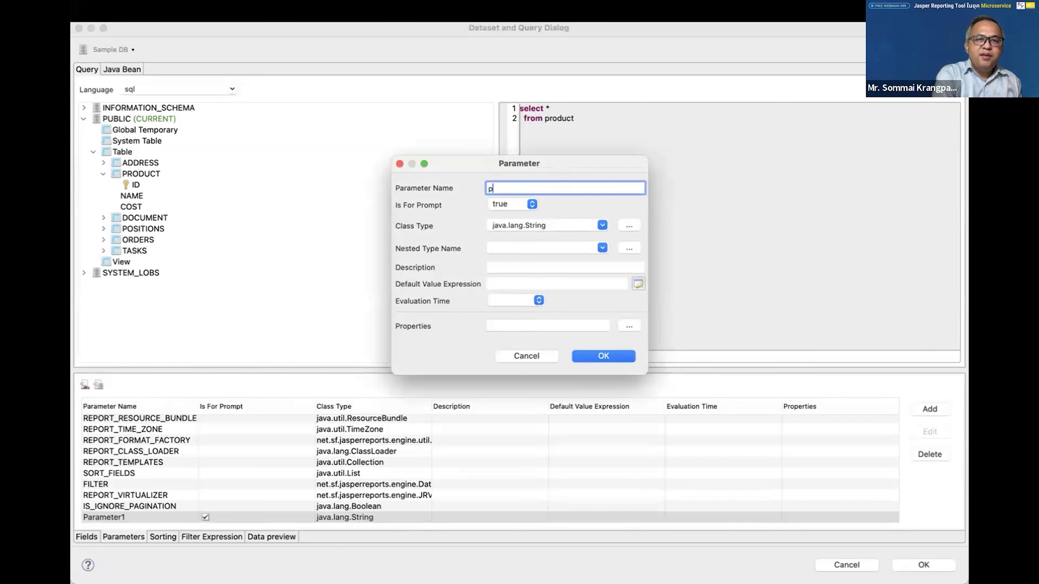
text(_cost)
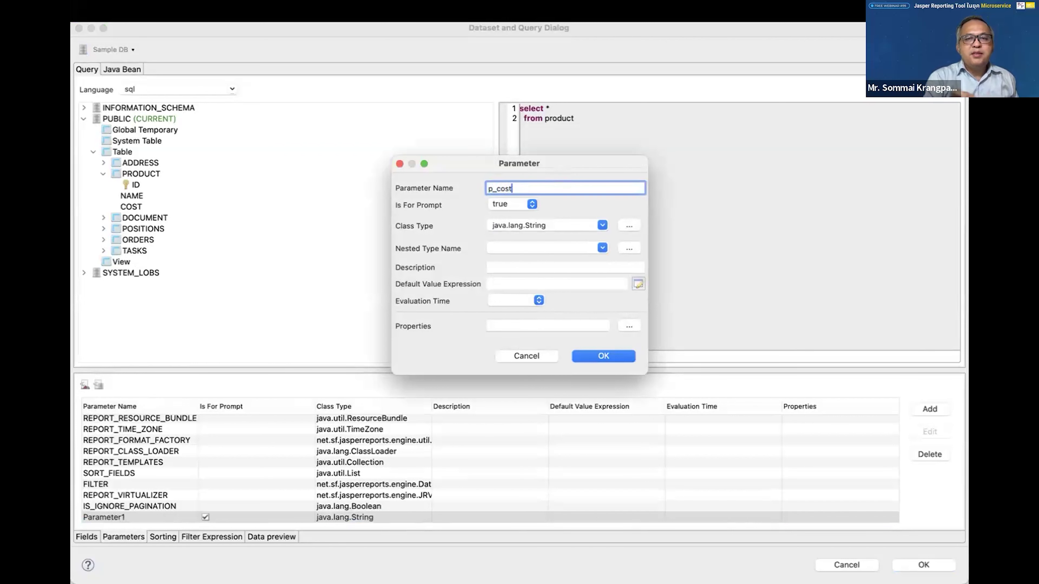
Set the p_cost parameter's class type to java.lang.Integer by searching the available types, and accept the parameter
click(601, 224)
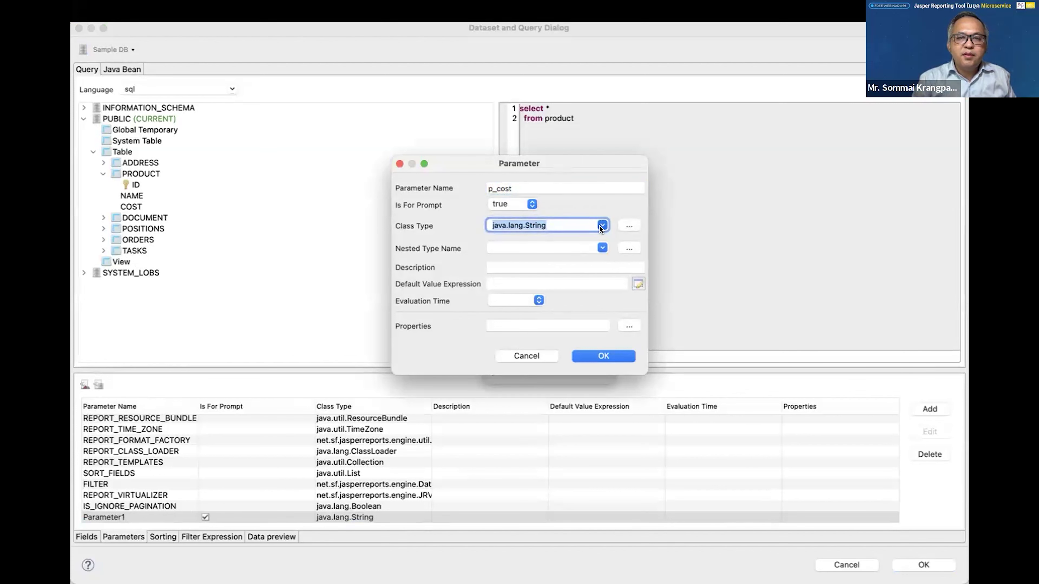
drag(600, 228, 490, 183)
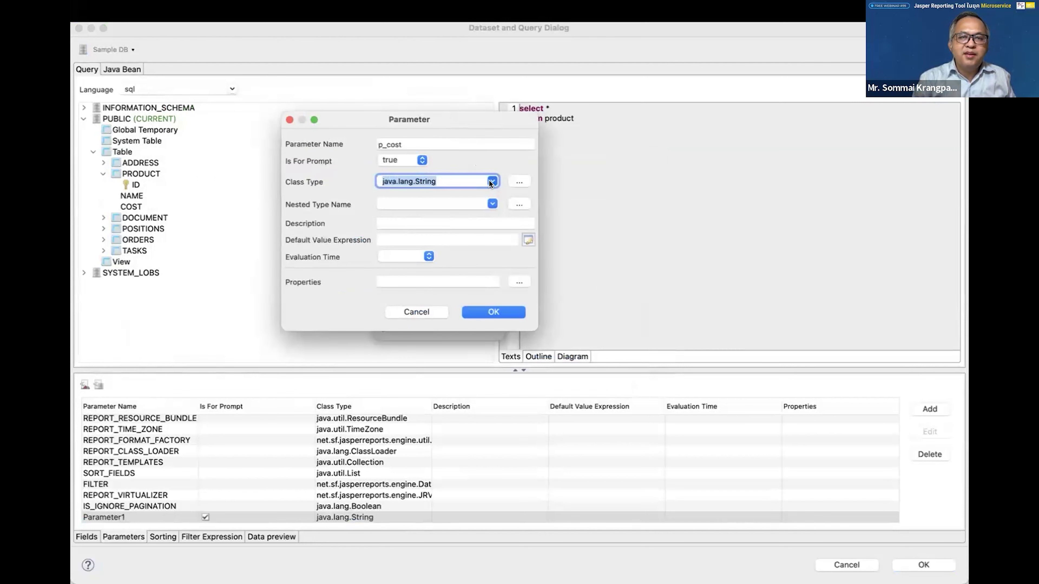
click(519, 183)
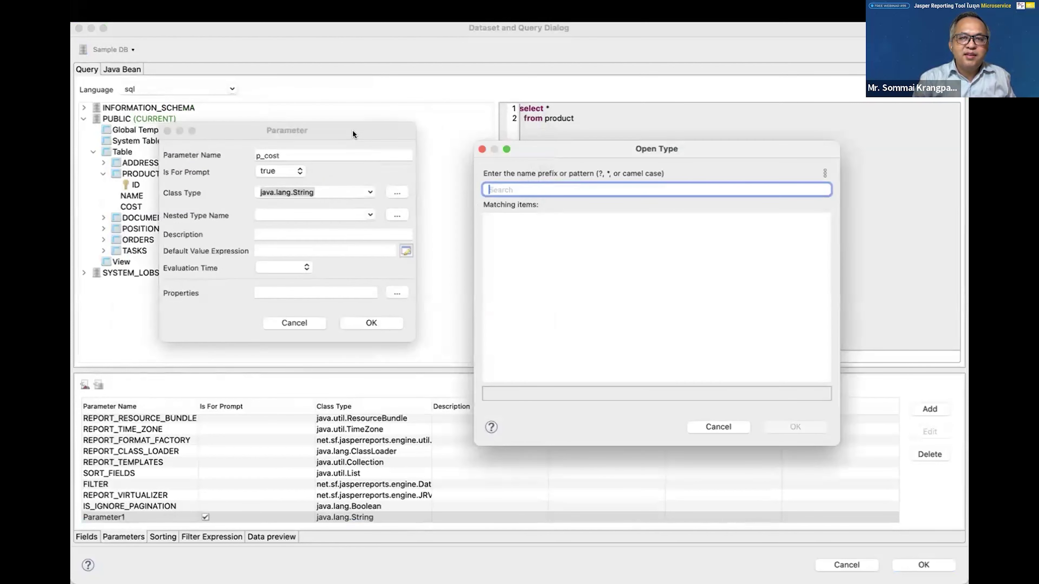
text(java.)
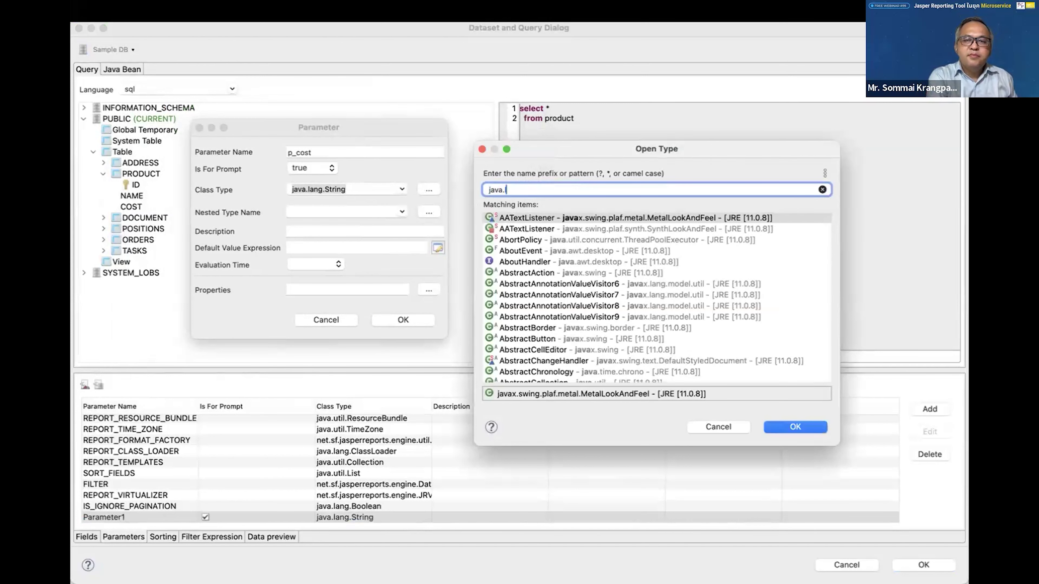
text(l)
key(BackSpace)
key(BackSpace)
key(BackSpace)
key(BackSpace)
key(BackSpace)
key(BackSpace)
text(Integ)
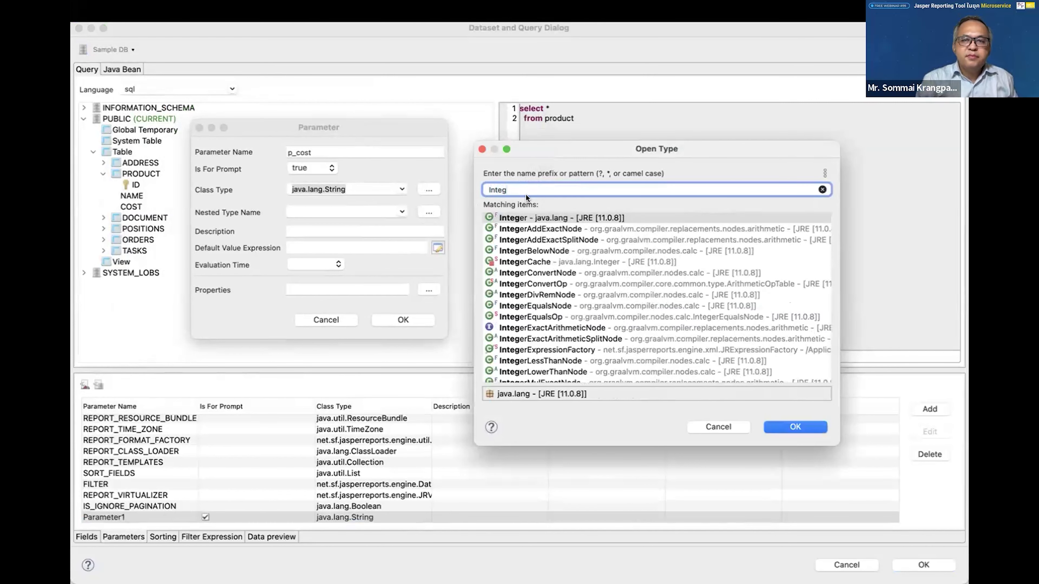
click(513, 219)
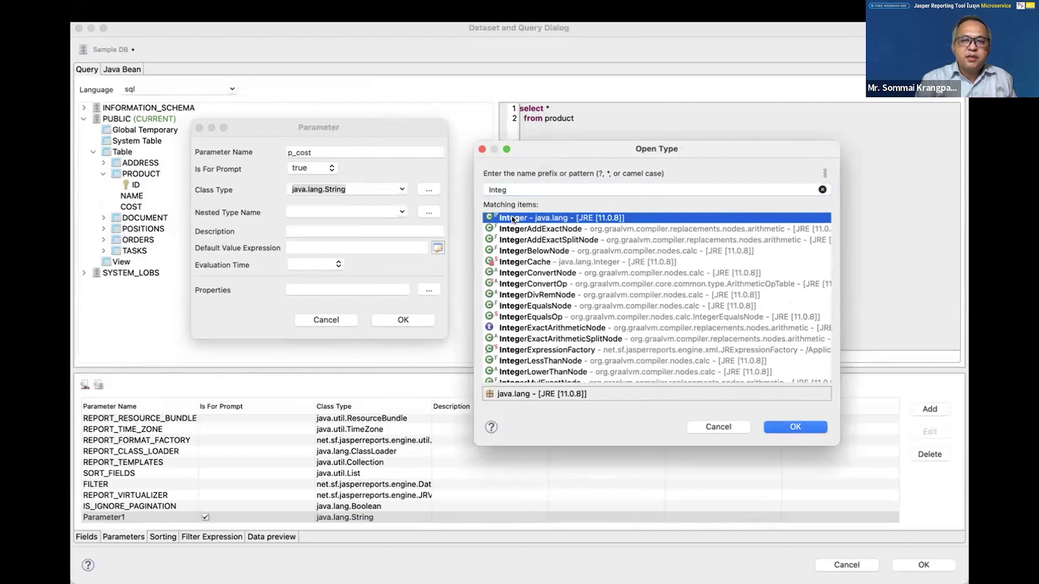
click(811, 423)
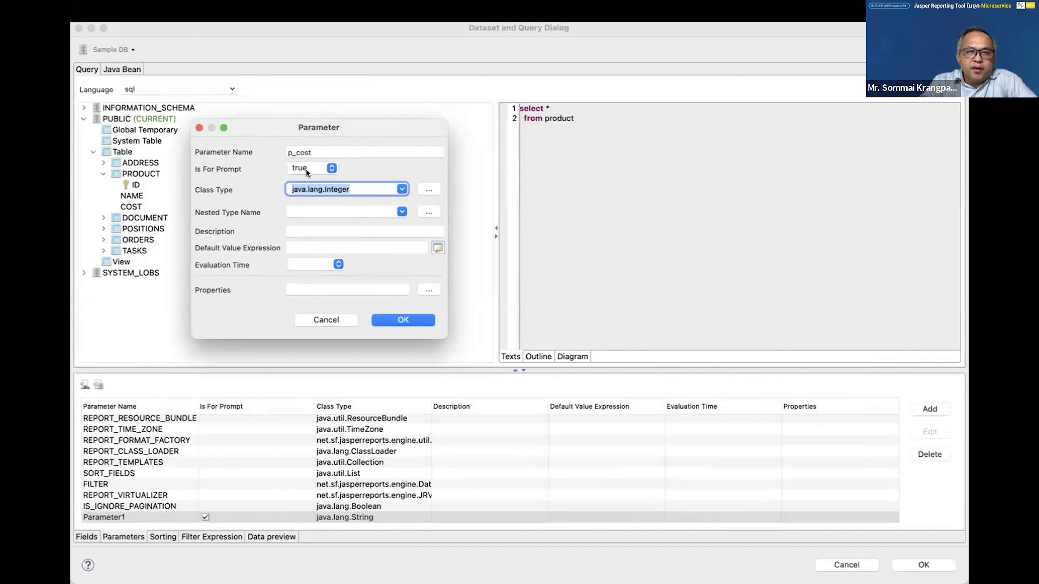
drag(351, 125, 492, 142)
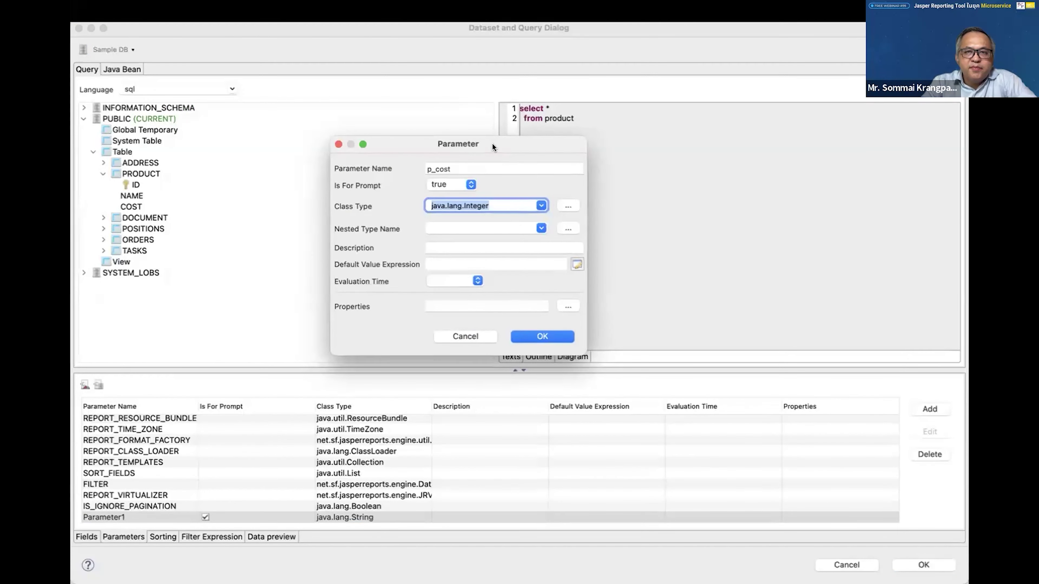
click(557, 337)
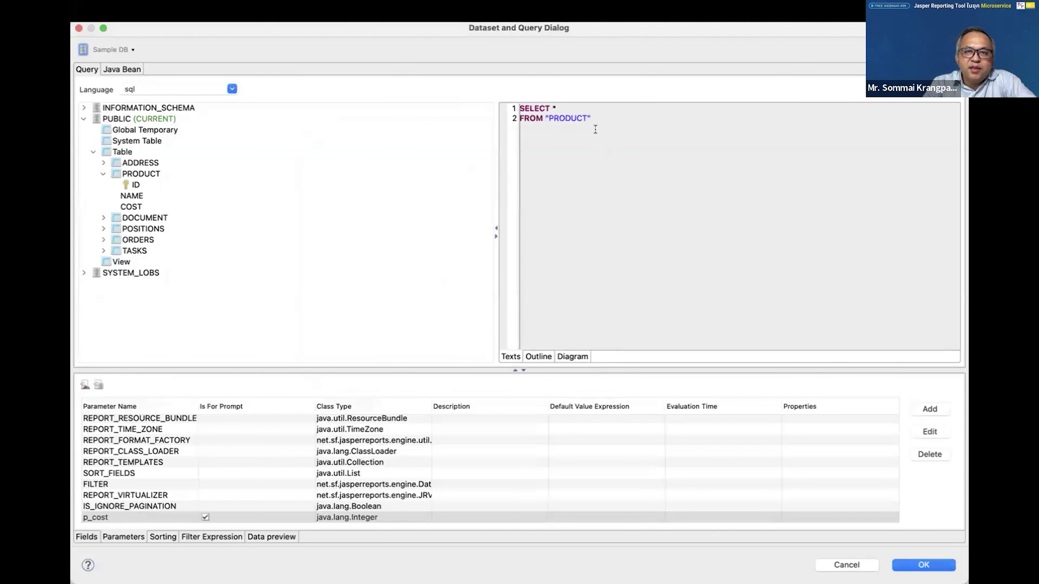
Add a third line to the PRODUCT query with the condition where cost >= ${p_cost}
click(611, 114)
key(Return)
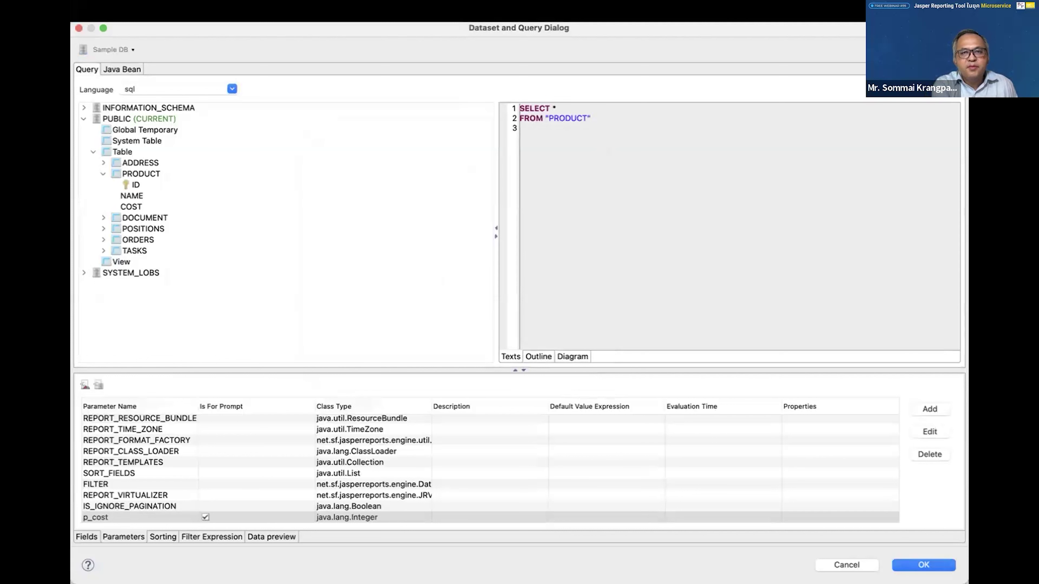
text(w)
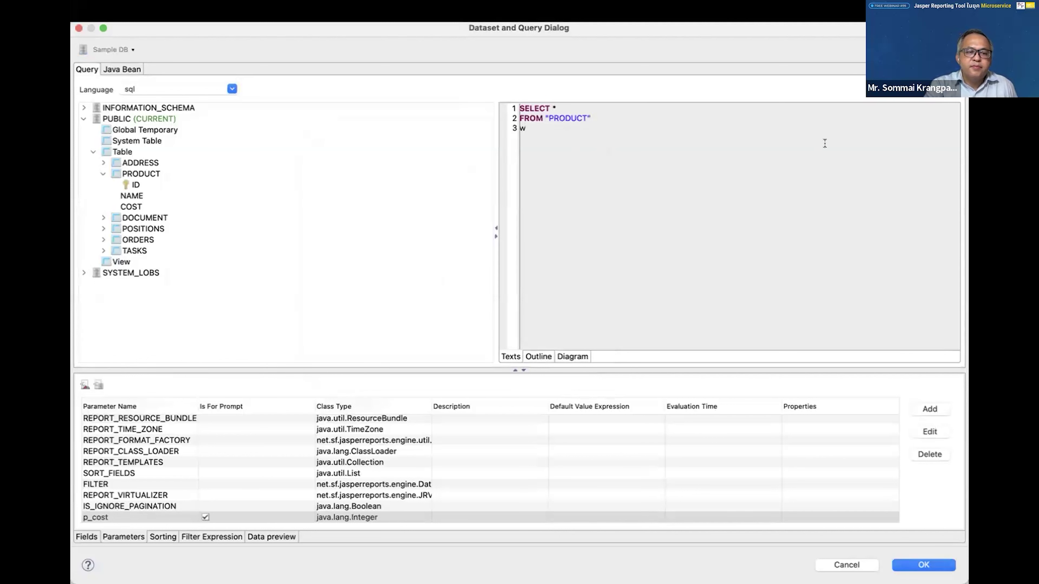
text(here)
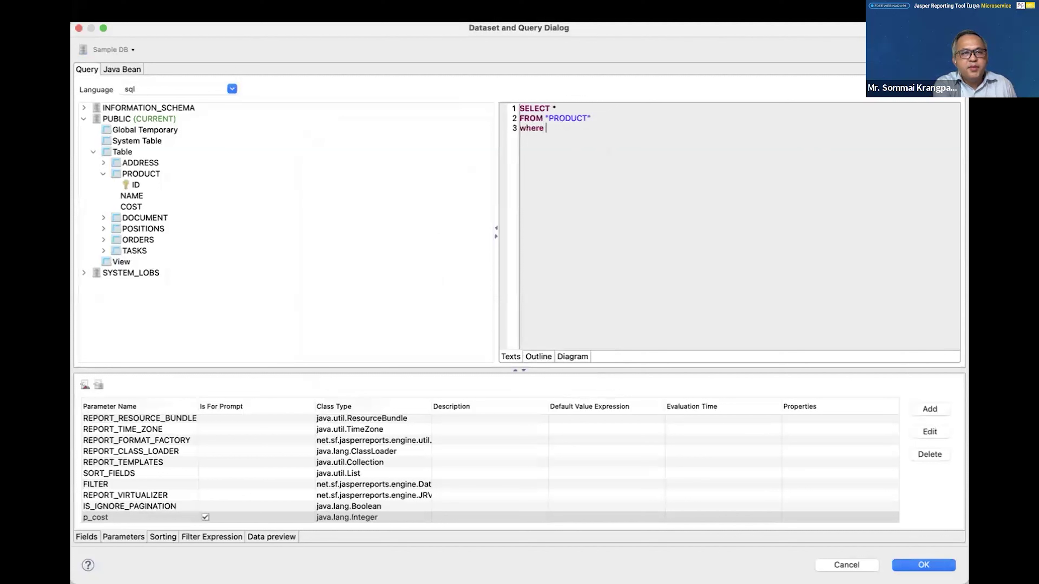
text( cost)
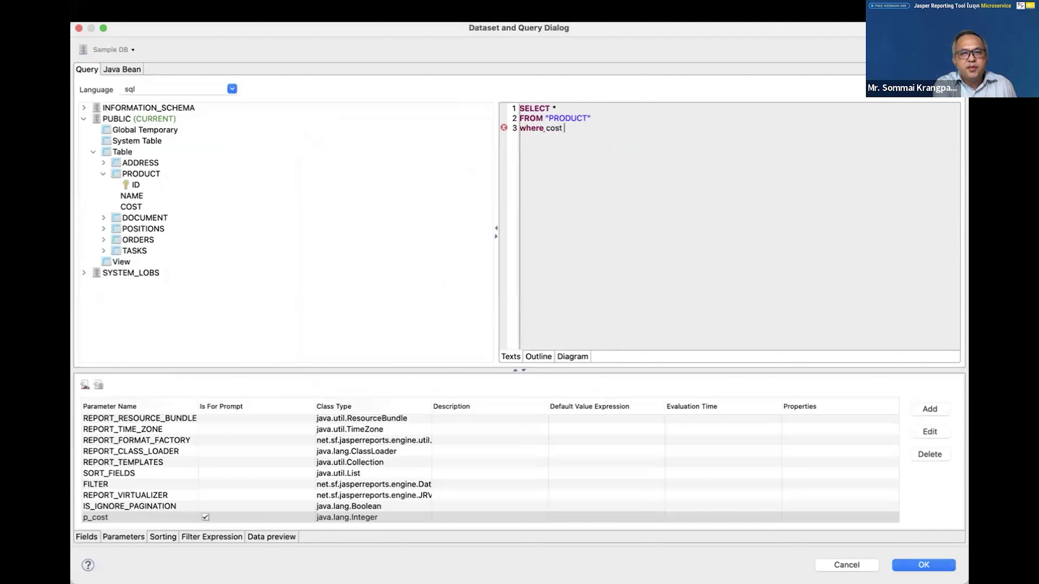
text( >= )
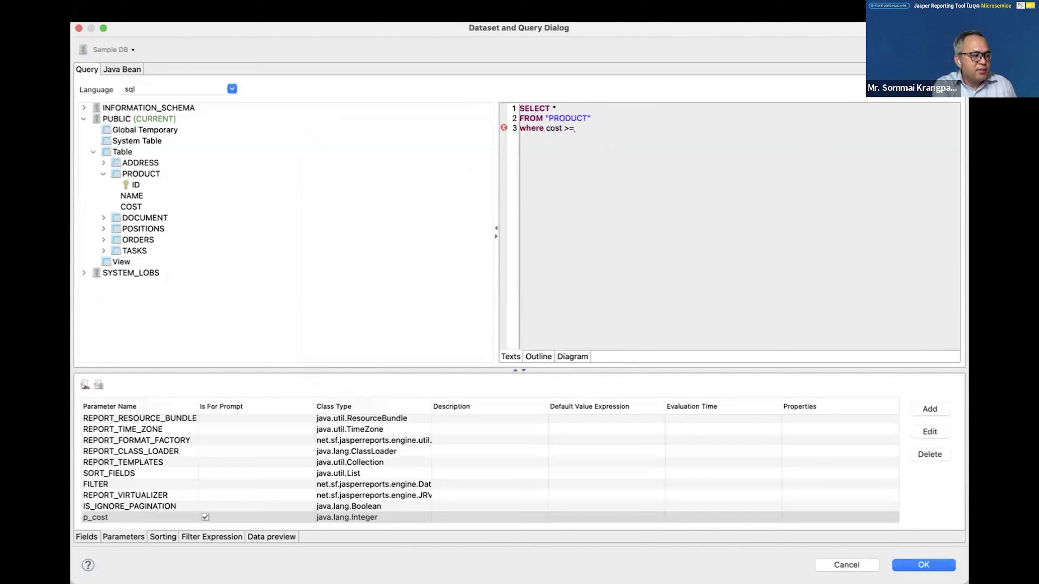
text(${)
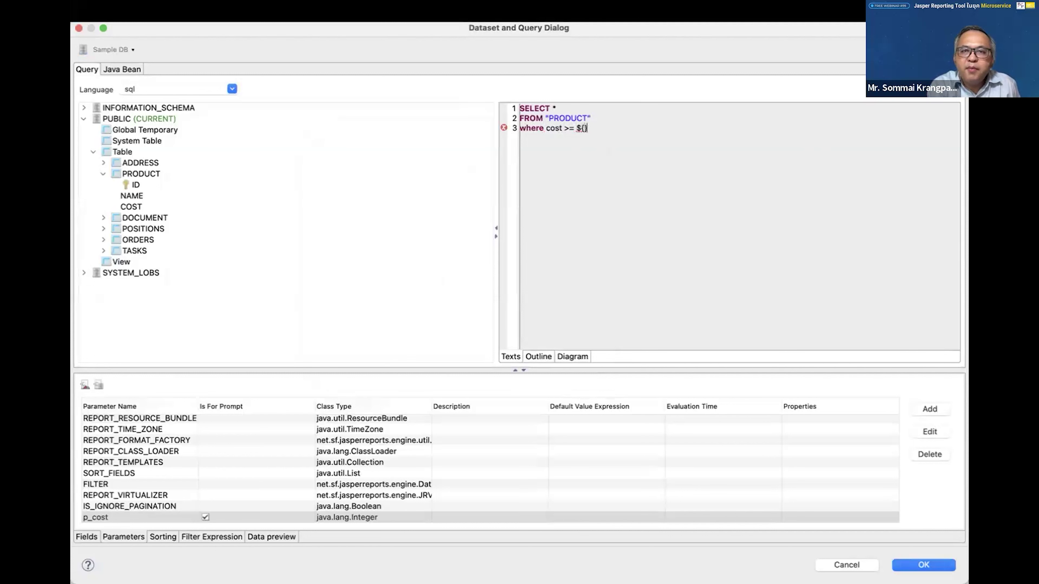
key(BackSpace)
text({)
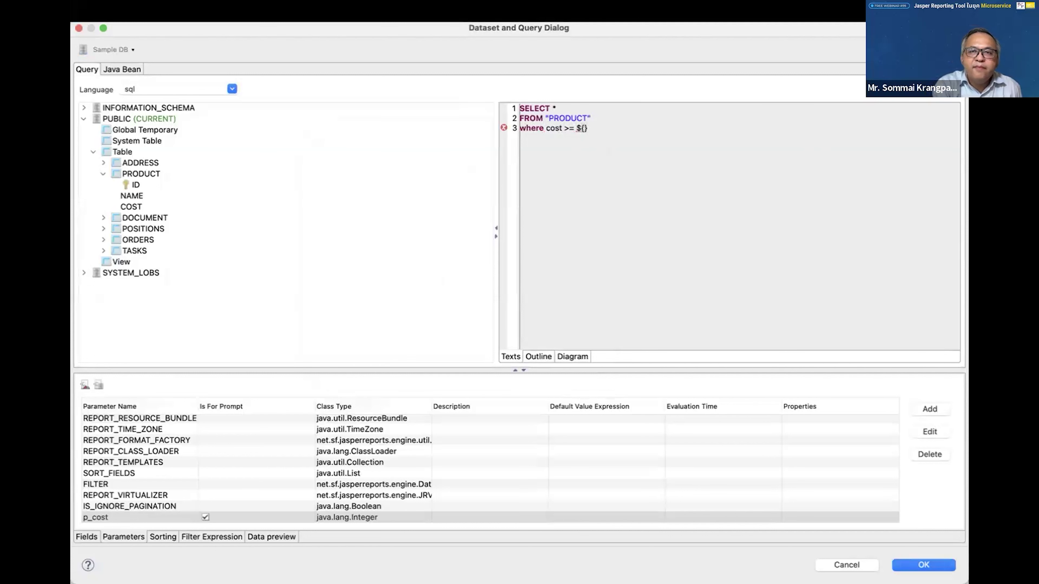
text(p_cost)
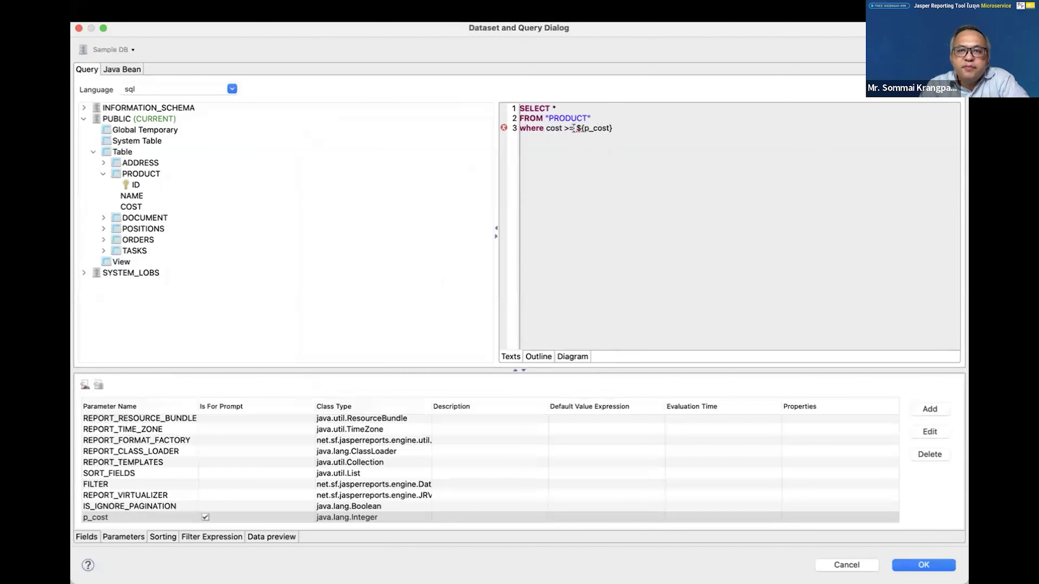
Correct the parameter reference in the query's condition to $P{p_cost} and apply the dataset and query settings
mouse_move(577, 127)
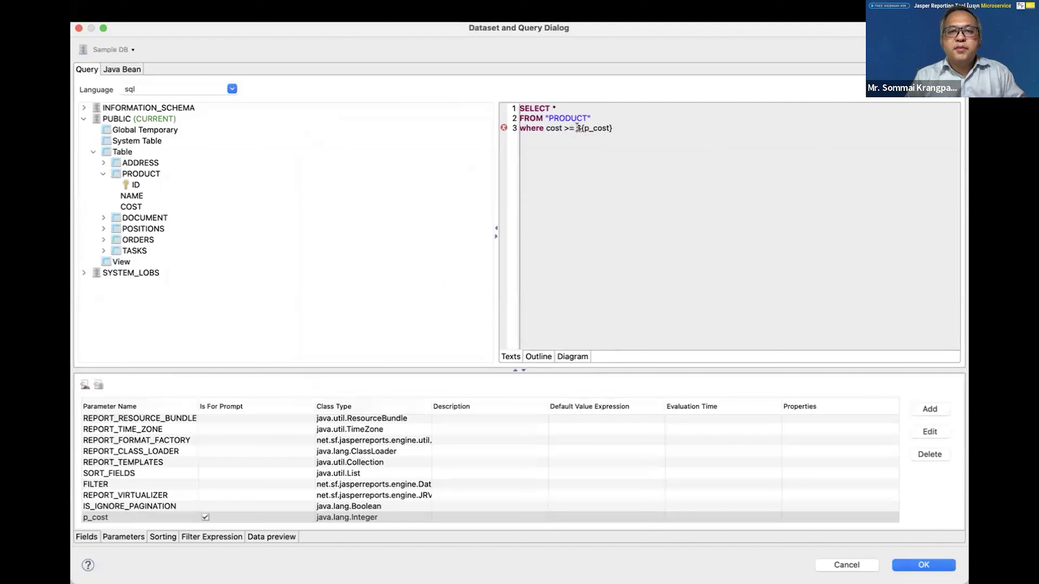
text(P)
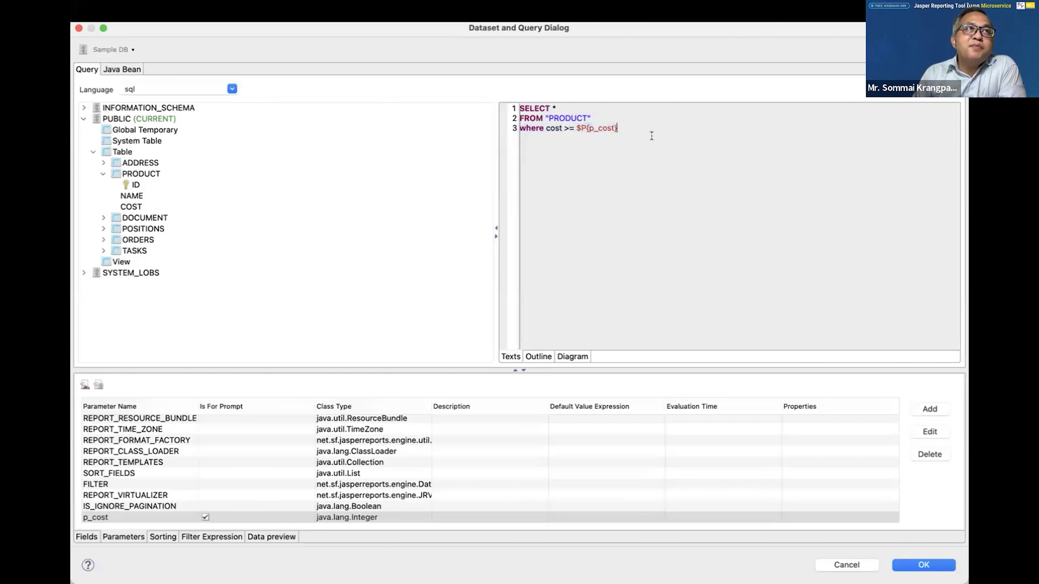
double_click(577, 125)
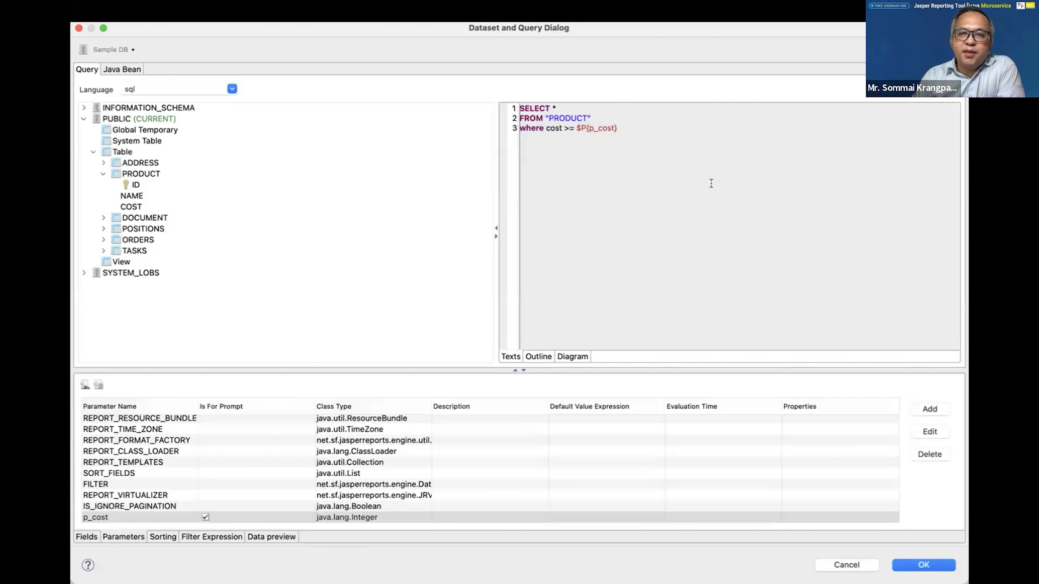
drag(617, 127, 508, 108)
click(587, 128)
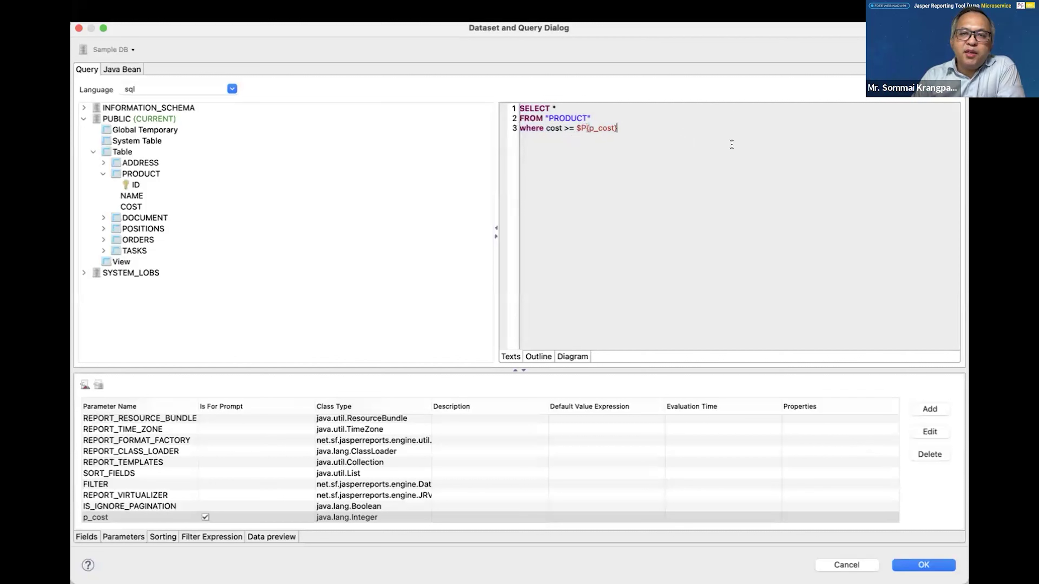
click(877, 141)
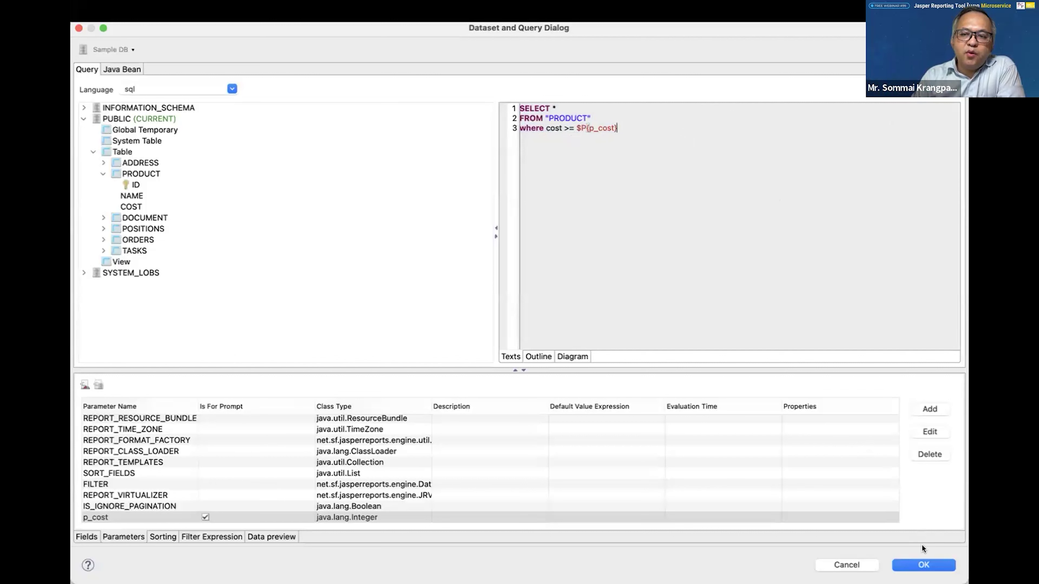
click(925, 567)
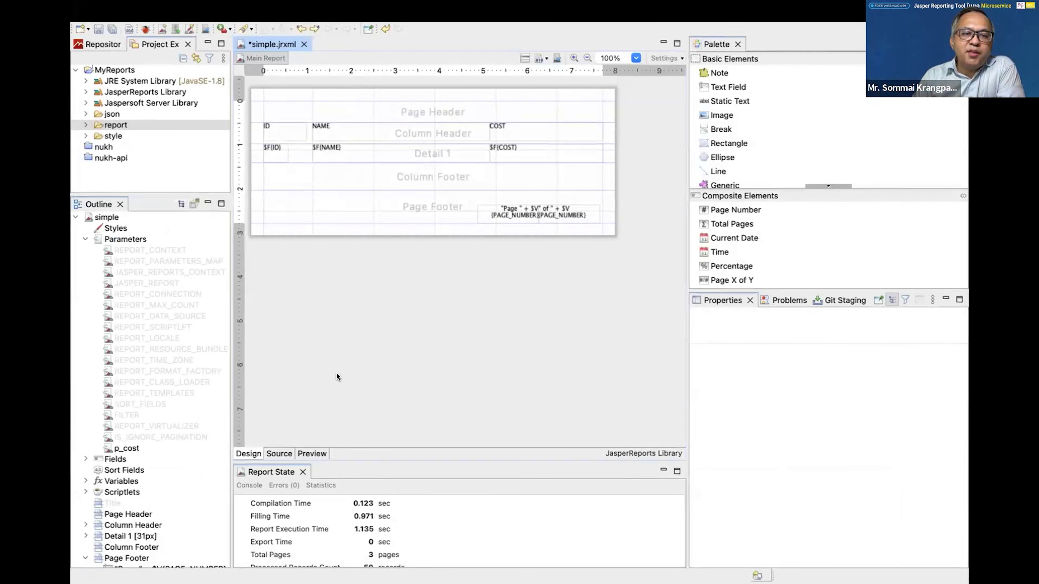
Preview the report with p_cost set to 6 and examine the product costs on the first page
click(313, 453)
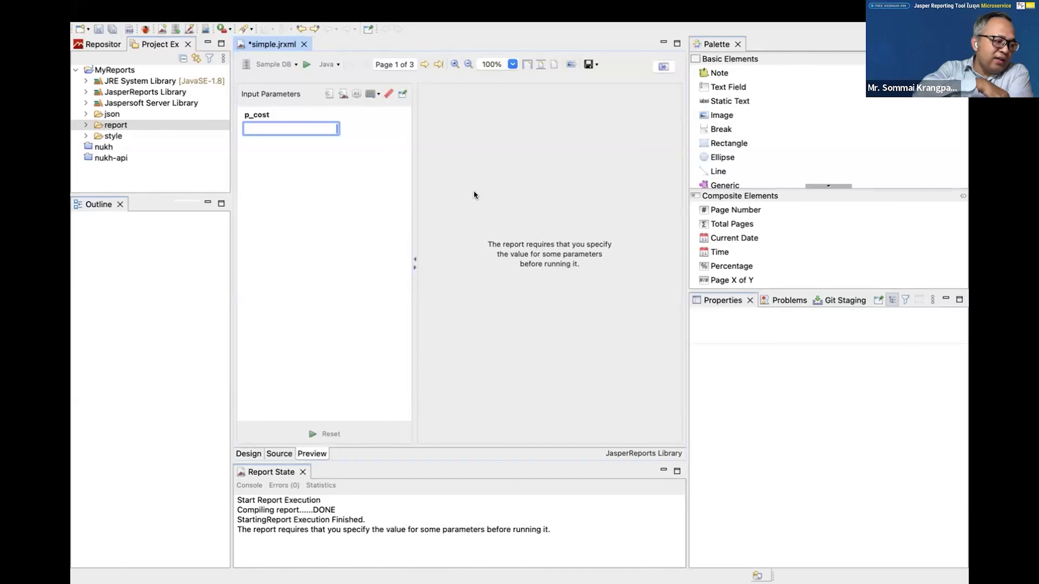
text(6)
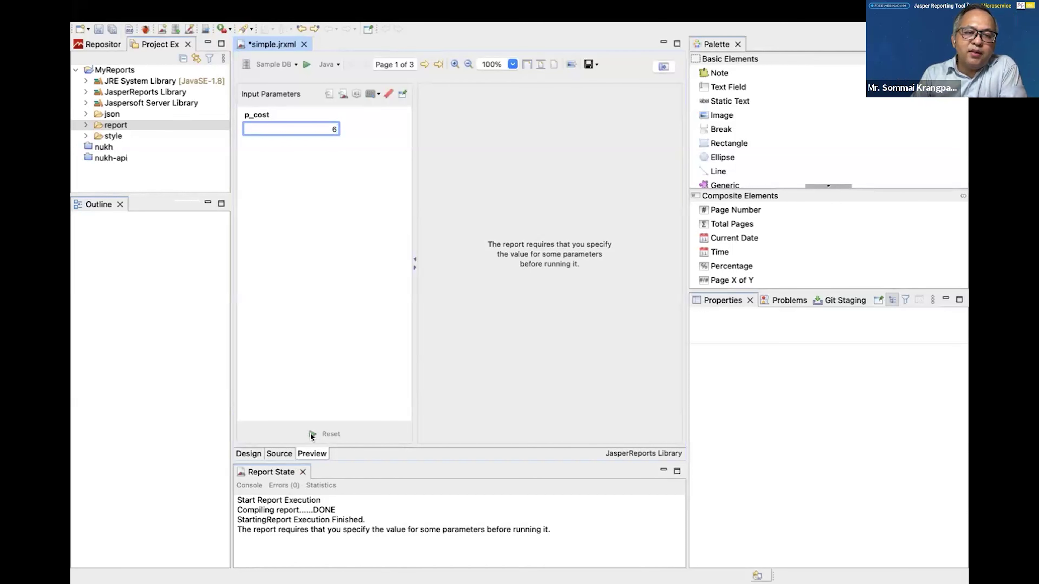
click(311, 434)
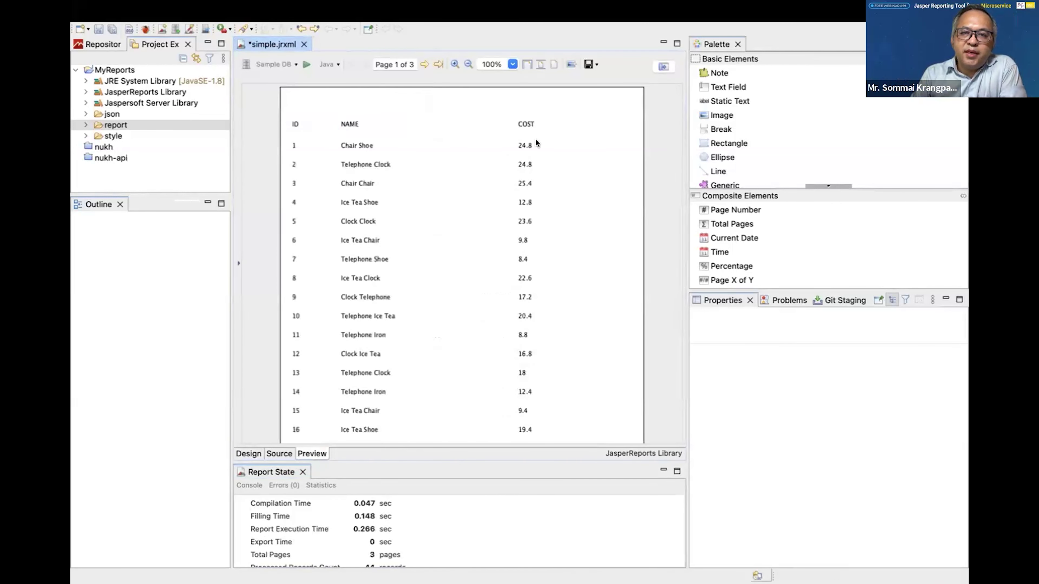
scroll(528, 271, down, 5)
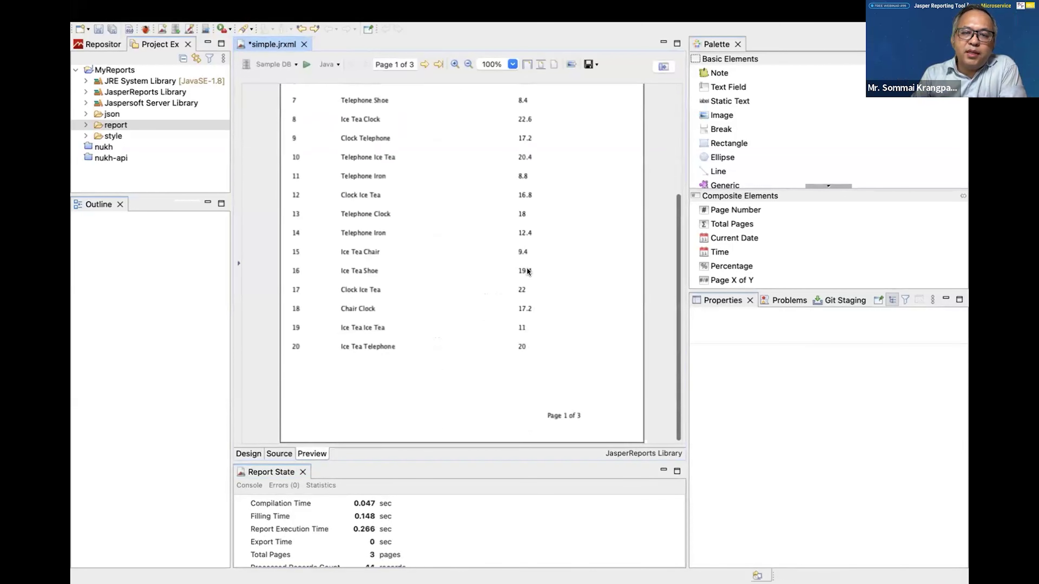
scroll(528, 270, up, 5)
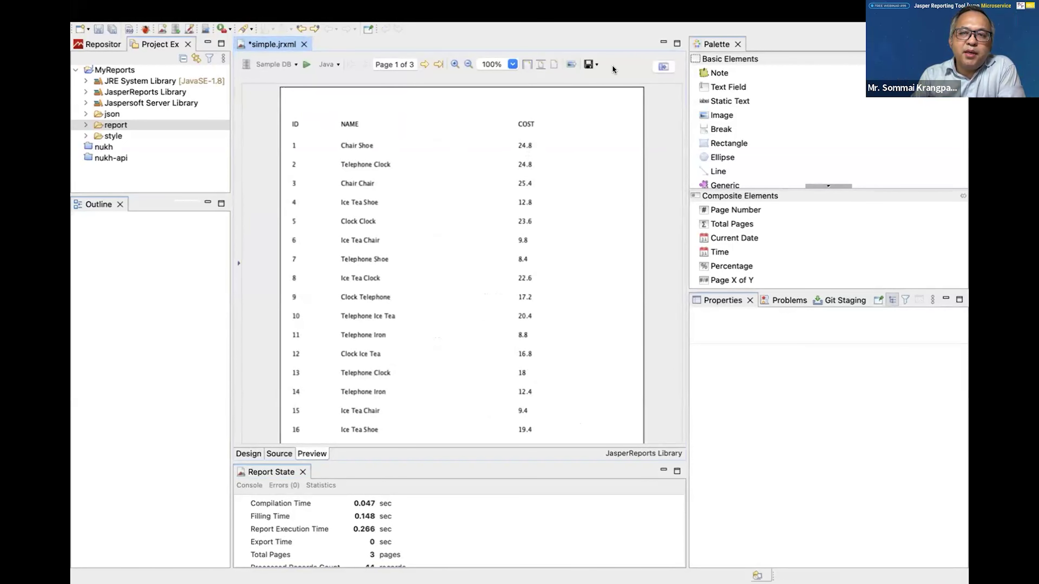
Show the input parameters again and rerun the report preview with p_cost set to 25
click(662, 66)
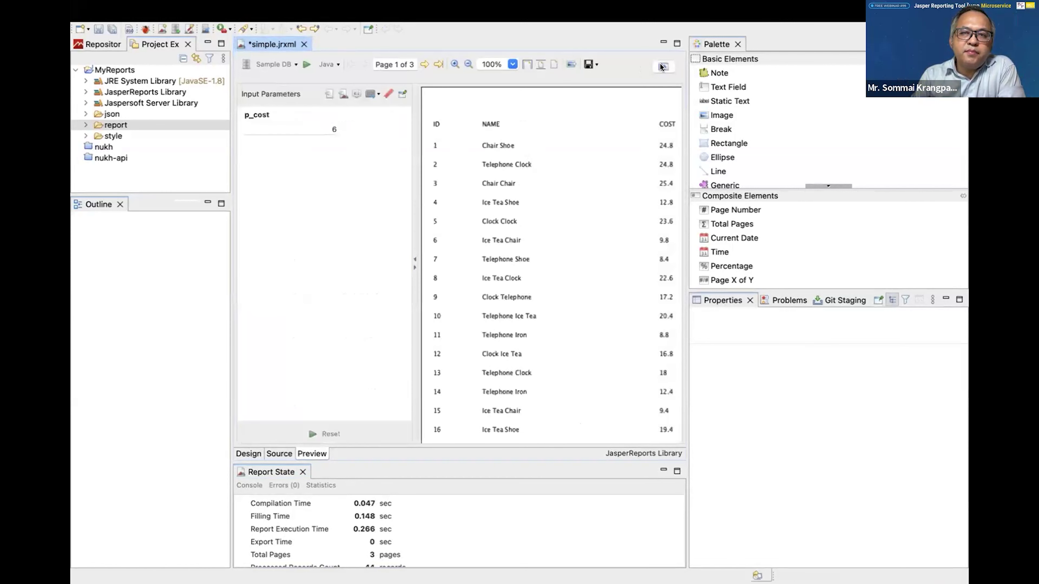
click(332, 130)
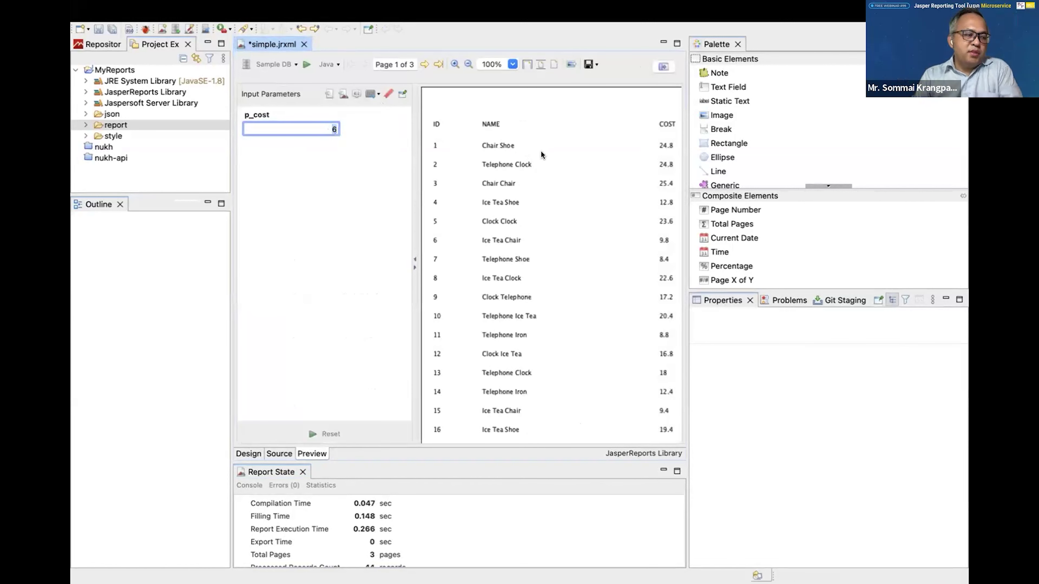
text(25)
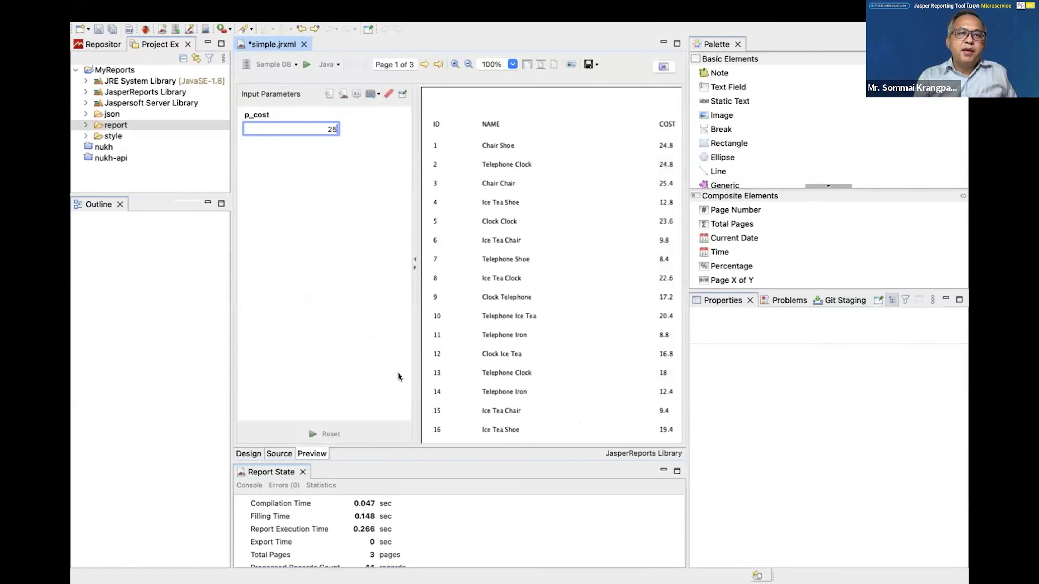
click(309, 434)
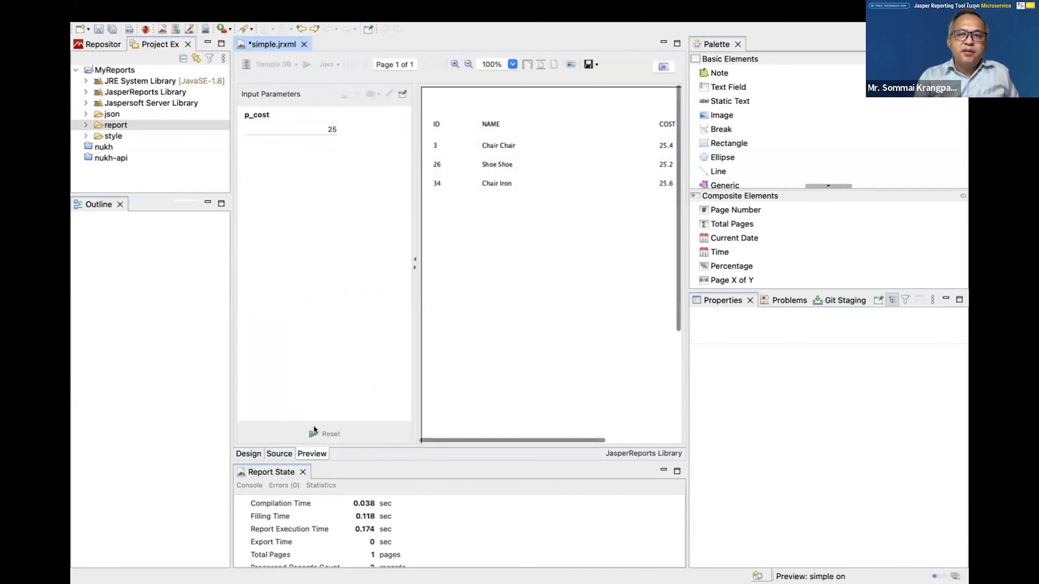
Check the filtered preview down to its page footer, return to the report design and save simple.jrxml
scroll(546, 186, down, 5)
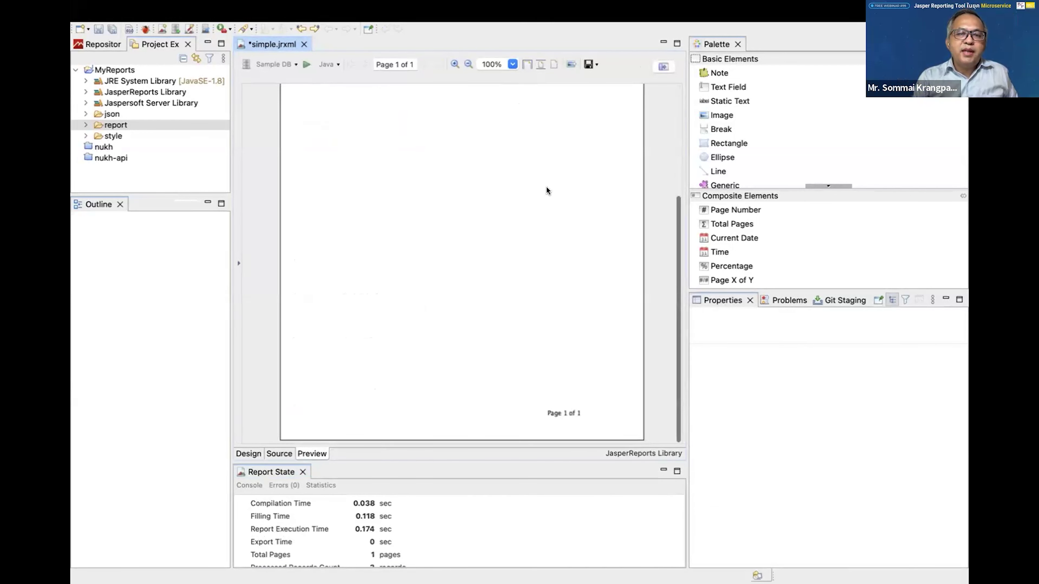
scroll(545, 186, up, 5)
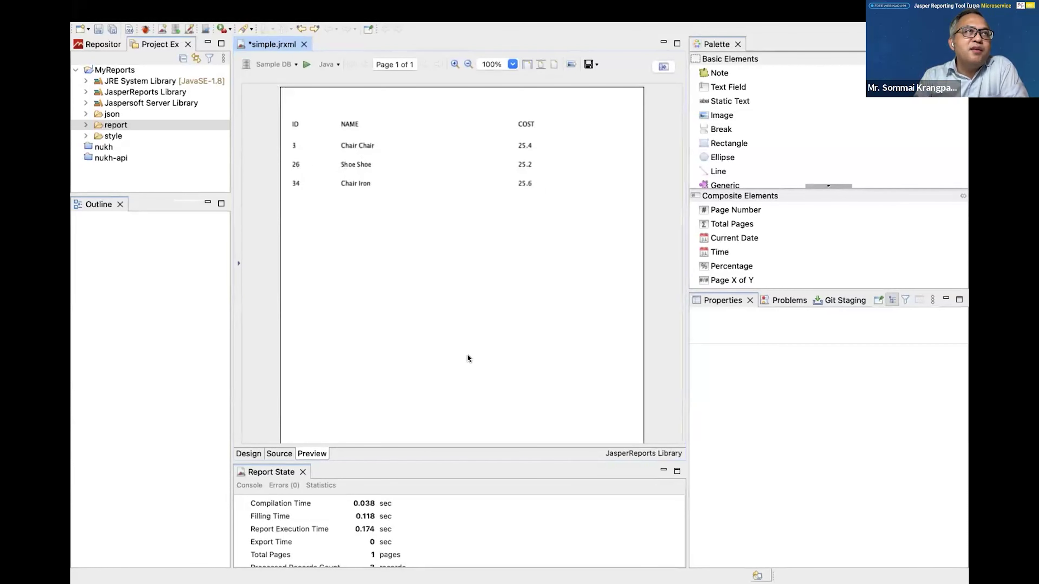
click(244, 452)
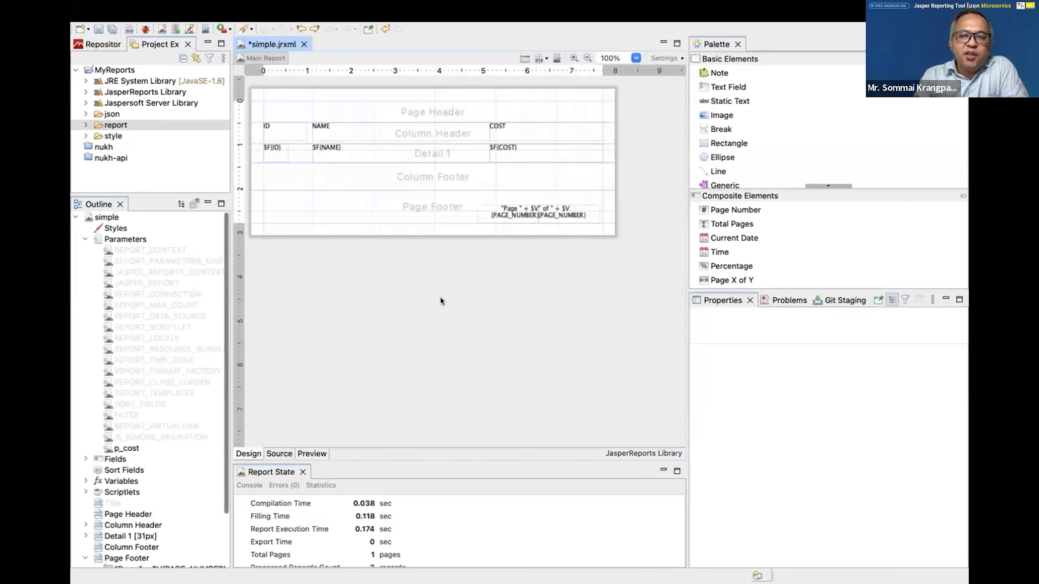
key(ctrl+s)
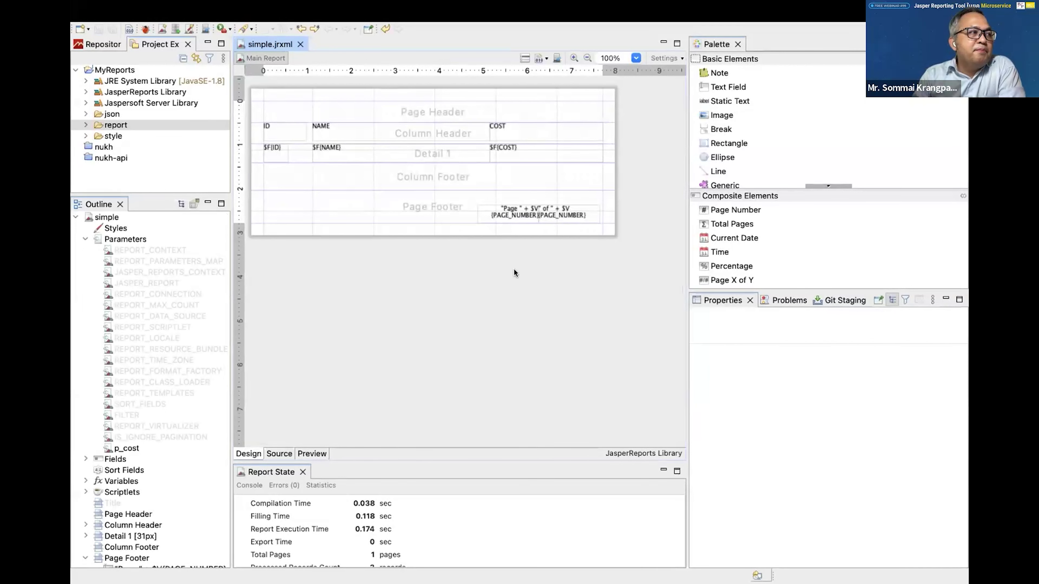
Switch to the training slides and review the Report Parameter #2 and #3 slides
key(ctrl+Left)
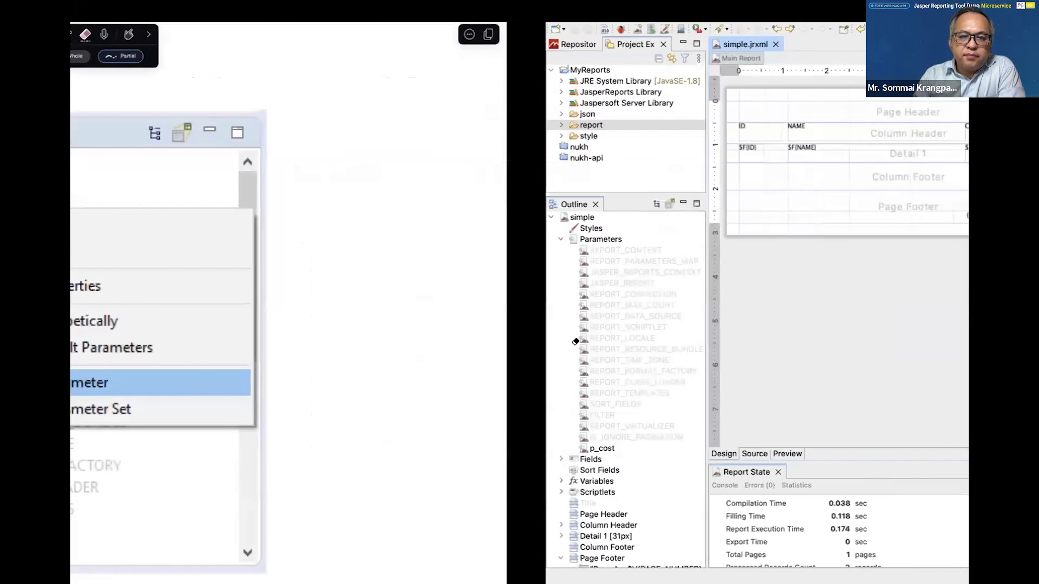
scroll(410, 268, down, 10)
scroll(410, 269, down, 3)
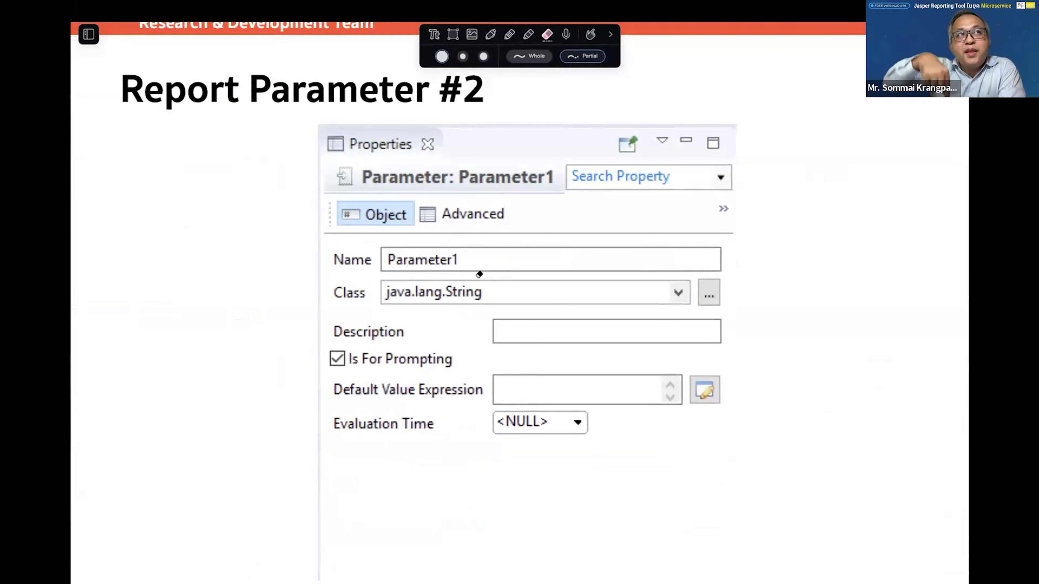
scroll(280, 298, down, 5)
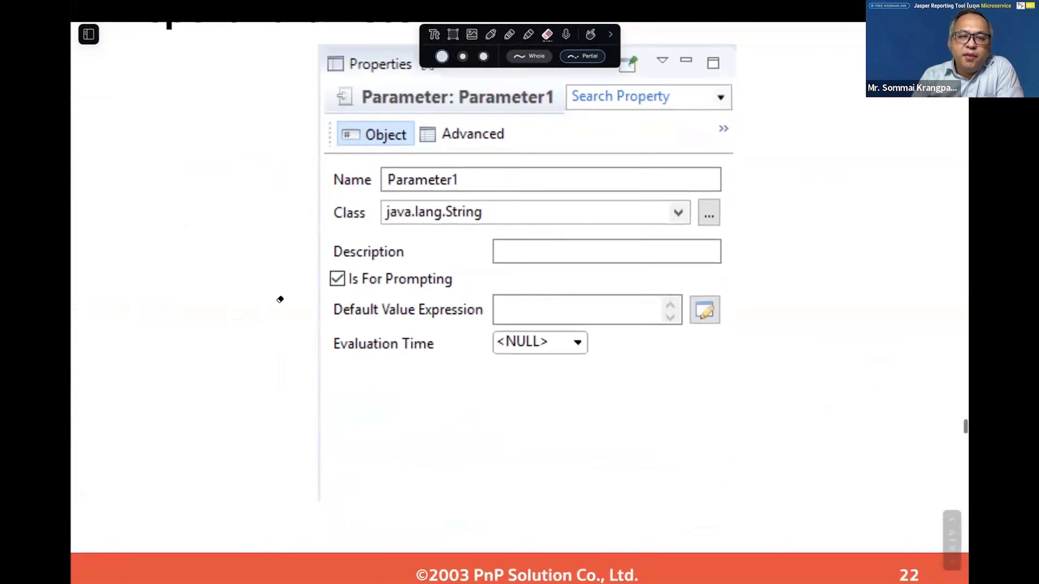
scroll(280, 299, down, 10)
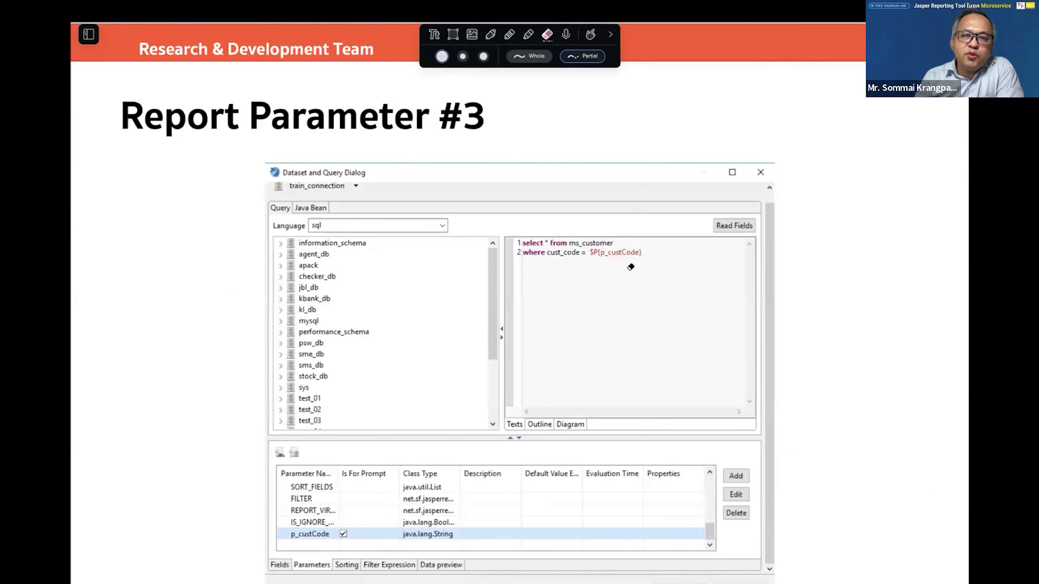
Underline $P in the slide's sample query in purple and draw an arrow pointing to it
key(p)
drag(589, 264, 644, 266)
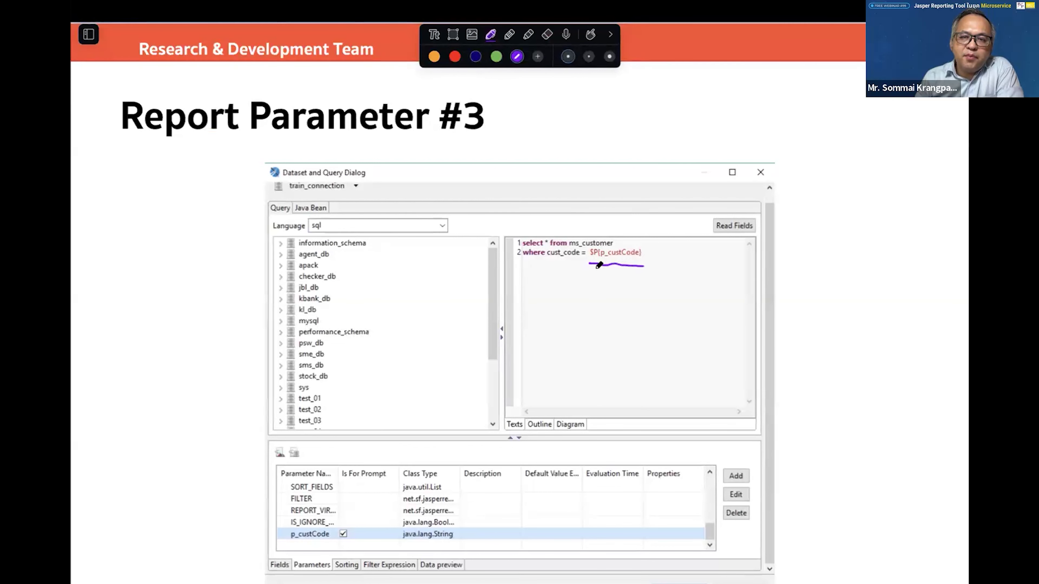
key(e)
mouse_move(591, 265)
mouse_down()
mouse_move(603, 269)
mouse_move(596, 258)
mouse_up()
key(p)
drag(589, 260, 596, 273)
click(581, 286)
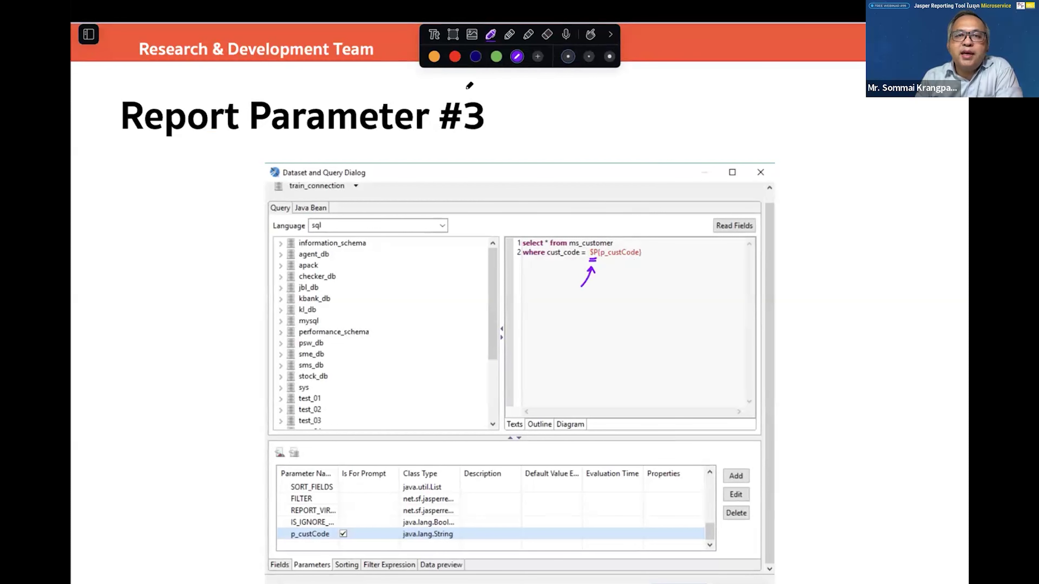
Underline p_custCode in green in the query and parameter list, and connect the two with an arrow
click(496, 56)
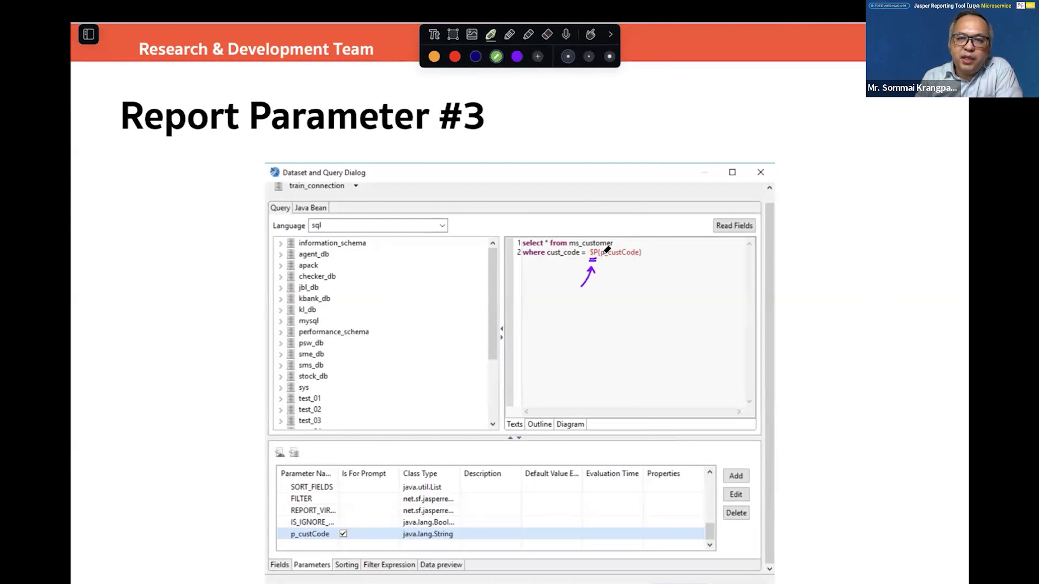
drag(602, 260, 638, 254)
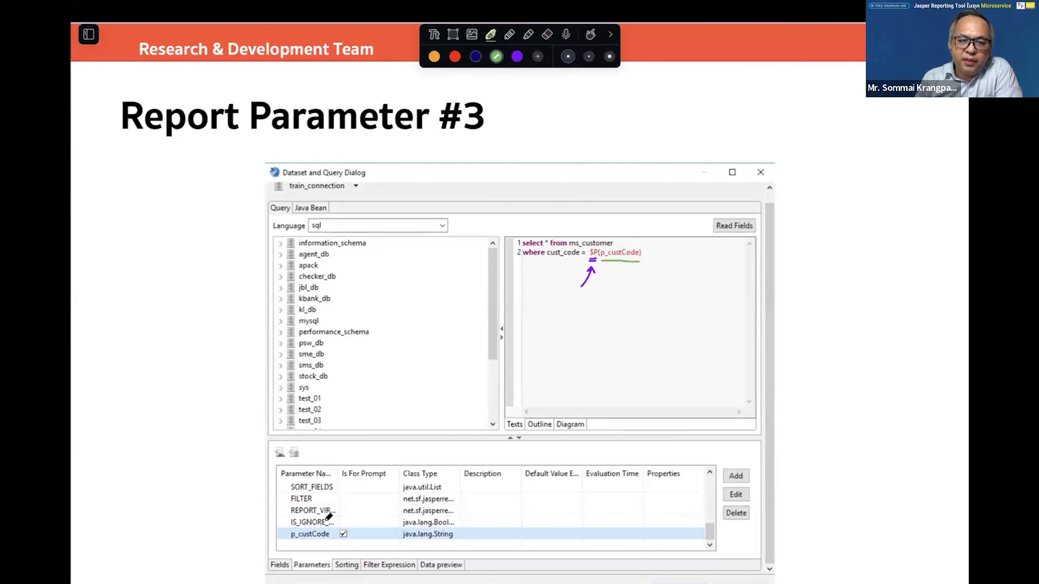
mouse_move(292, 542)
mouse_down()
mouse_move(341, 545)
mouse_move(602, 297)
mouse_move(623, 262)
mouse_move(625, 282)
mouse_up()
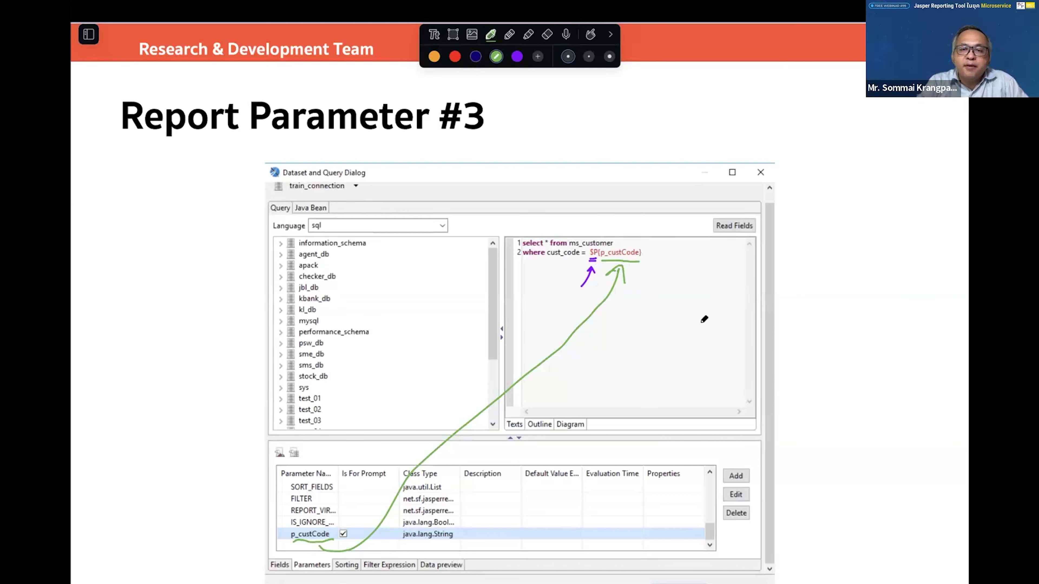
Review the Install JDBC Driver slide showing the MyReports project's Properties command
scroll(703, 319, down, 3)
scroll(703, 318, down, 8)
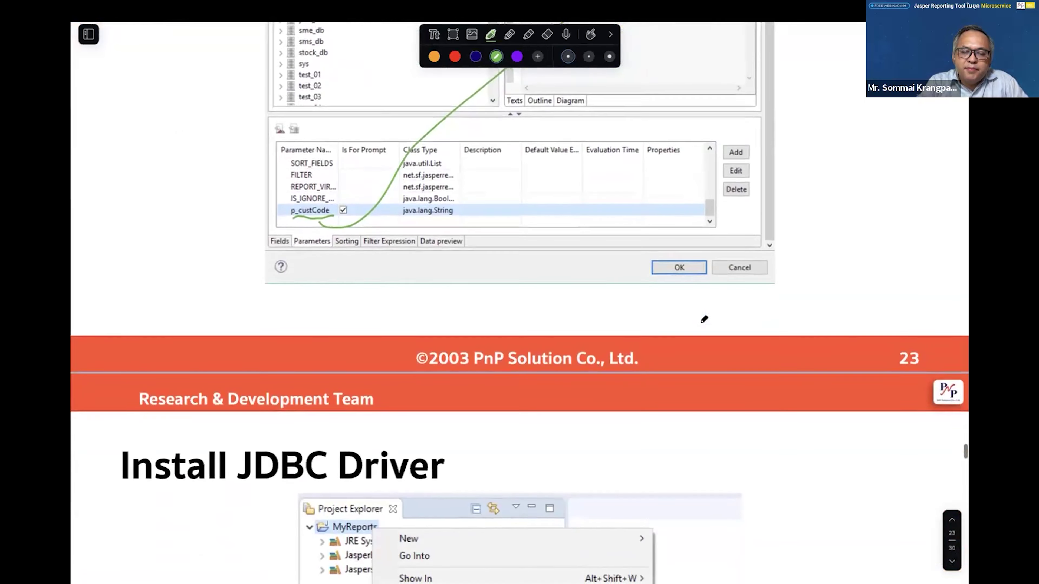
scroll(703, 318, down, 3)
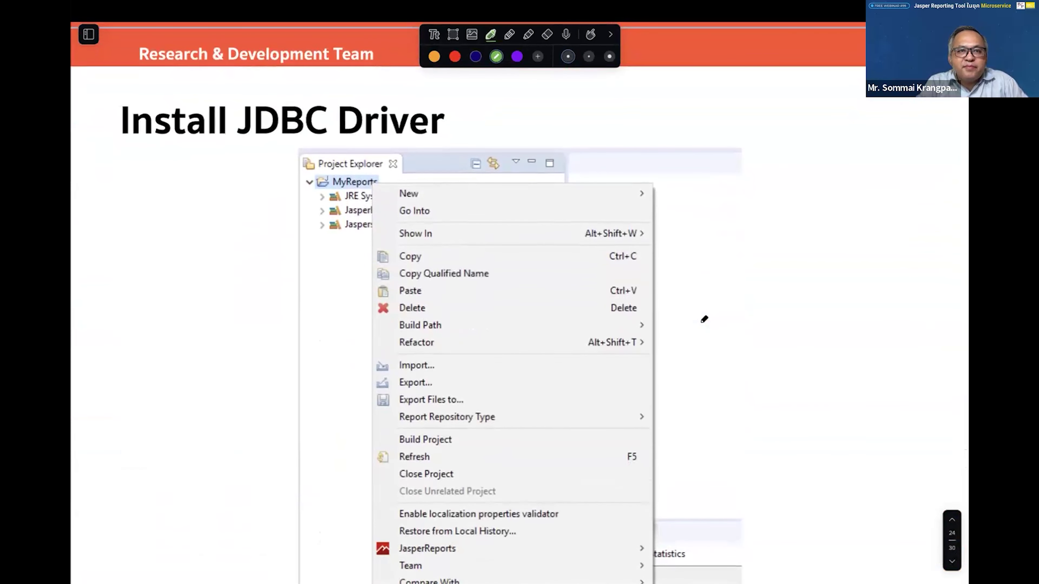
scroll(703, 318, down, 1)
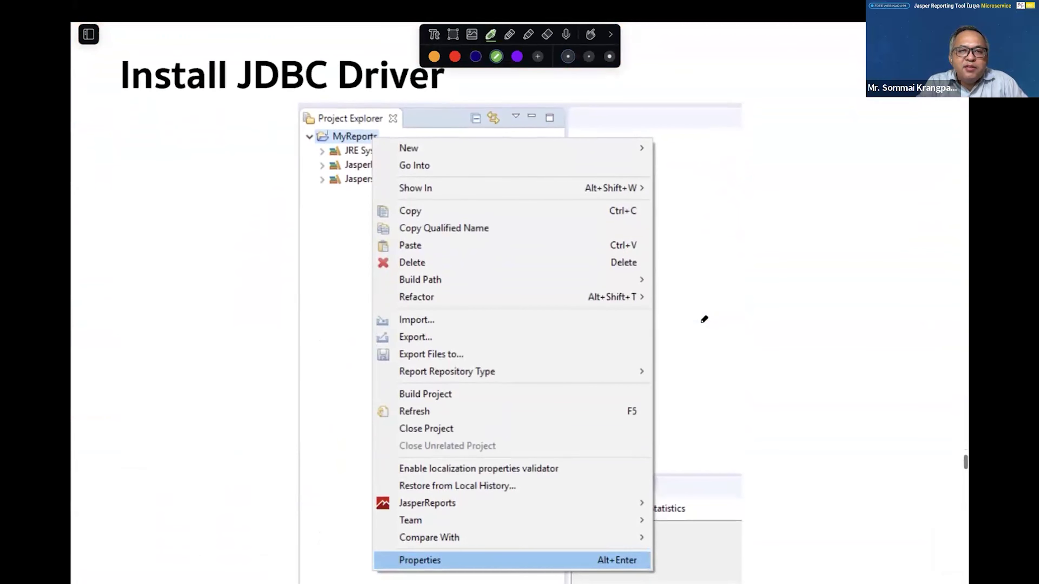
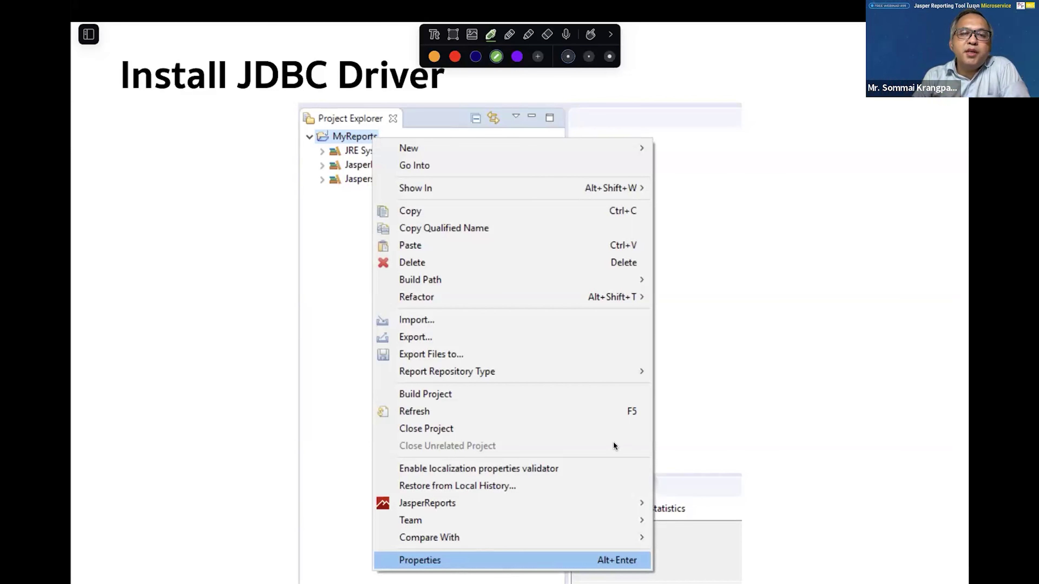
scroll(548, 448, down, 2)
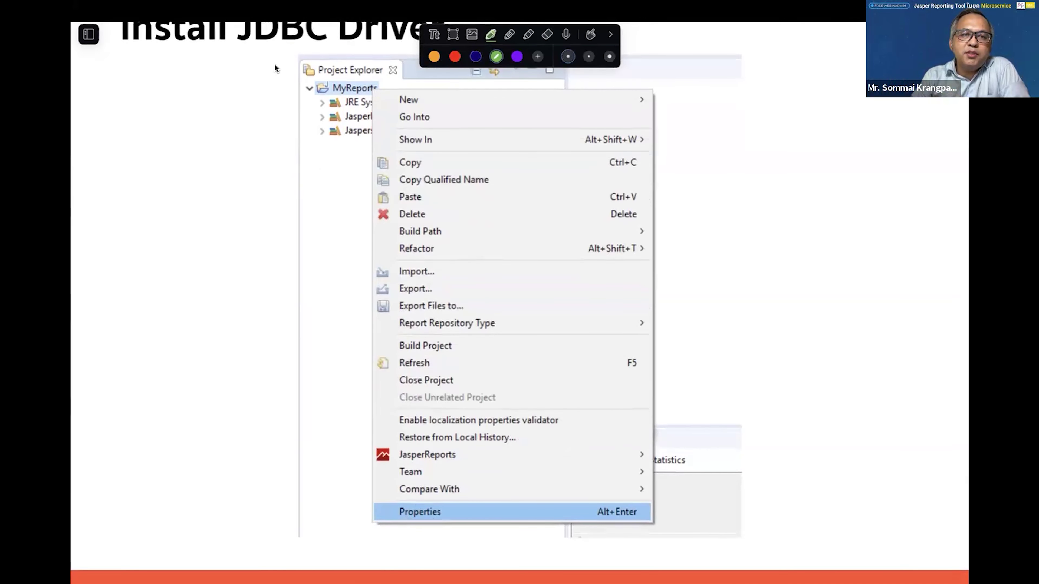
On the Install JDBC Driver #2 slide, mark Add External JARs with red asterisks on both sides and underline JARs in Add JARs
scroll(691, 499, down, 10)
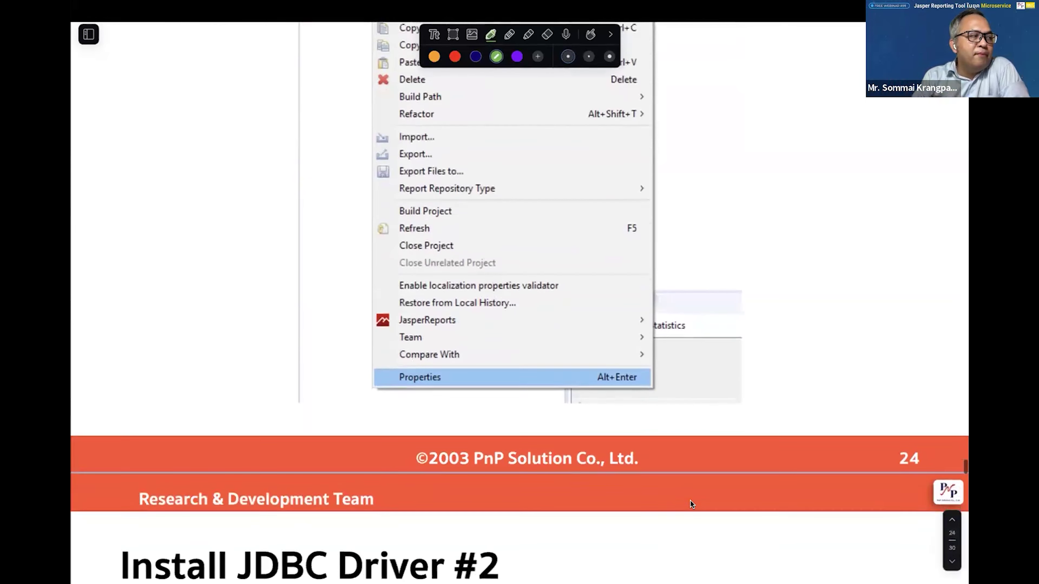
scroll(689, 500, down, 1)
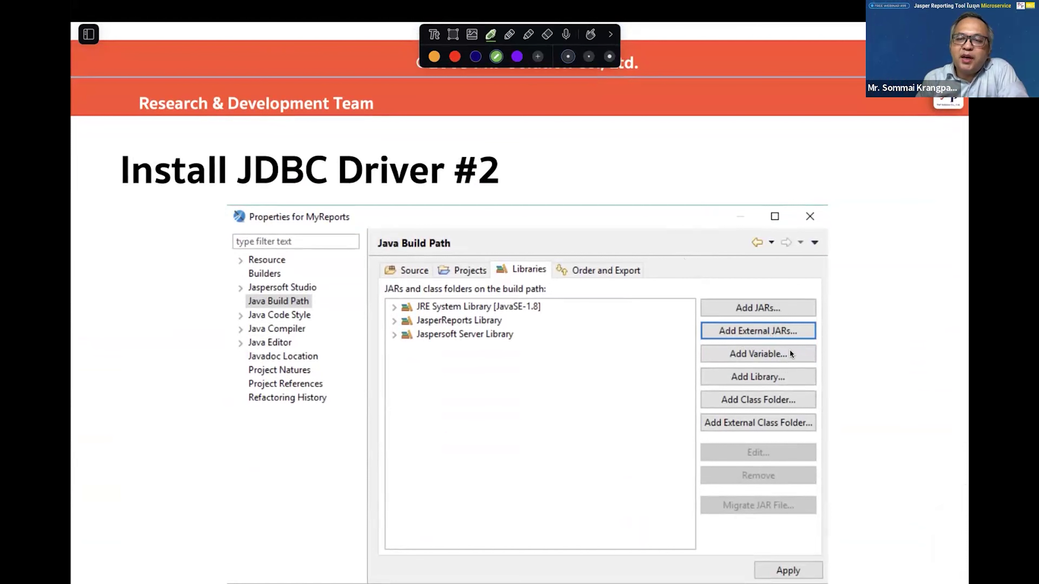
drag(670, 326, 679, 317)
click(455, 56)
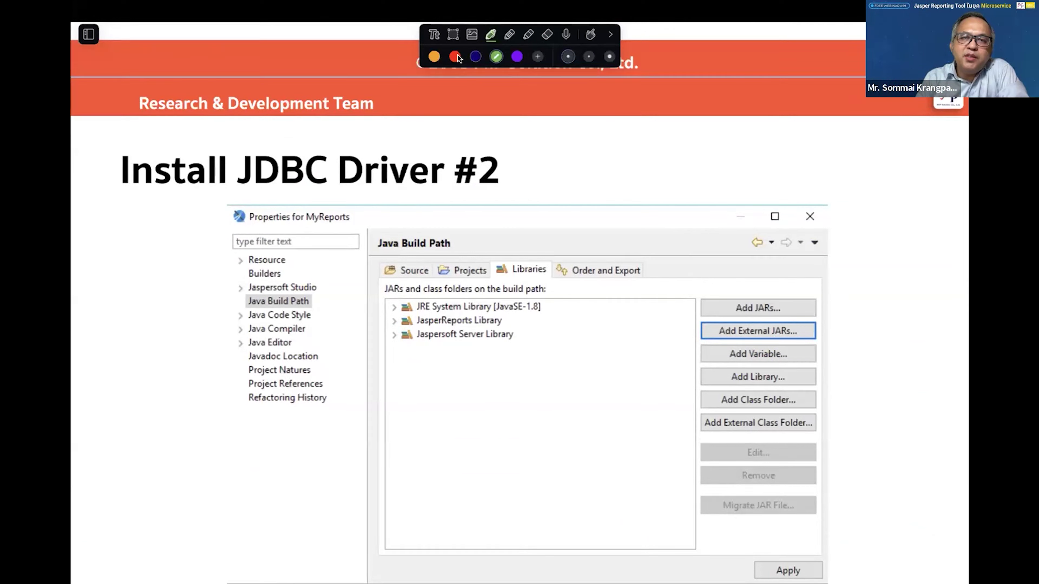
drag(686, 327, 685, 330)
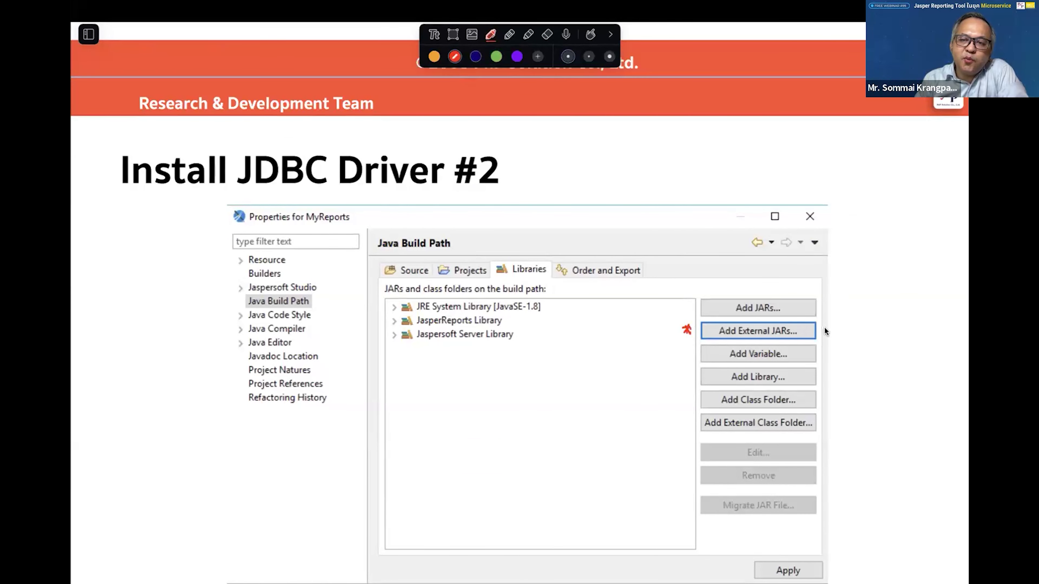
drag(829, 325, 826, 325)
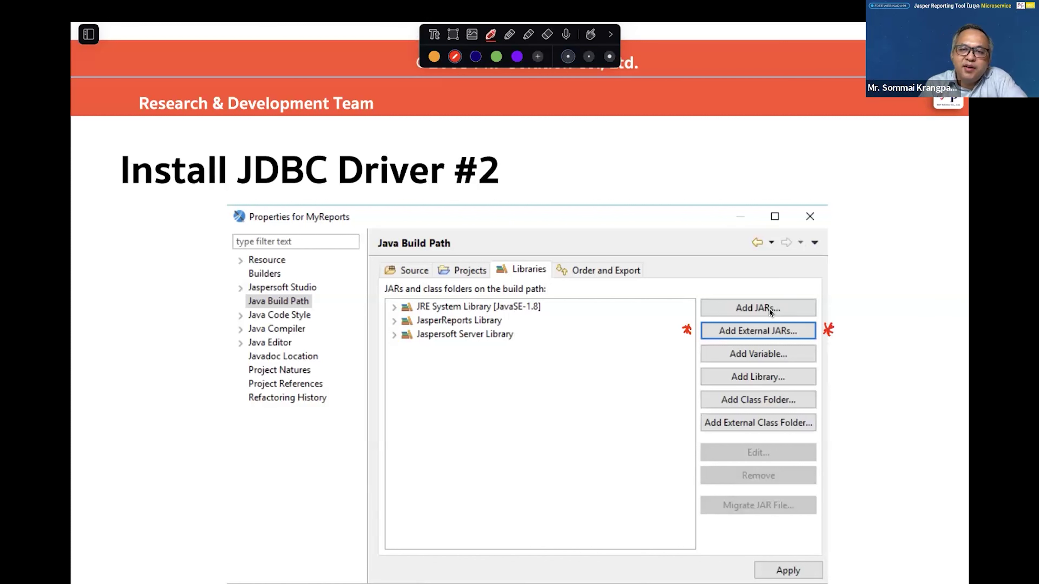
drag(753, 309, 758, 310)
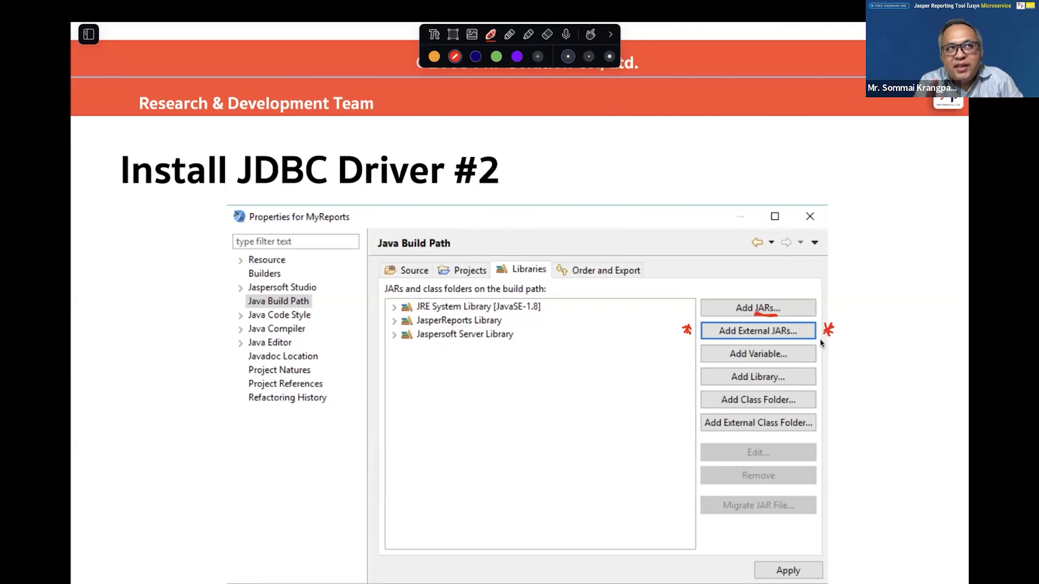
Enclose the slide's note about restarting Jaspersoft Studio after adding the driver in red square brackets
scroll(756, 320, down, 10)
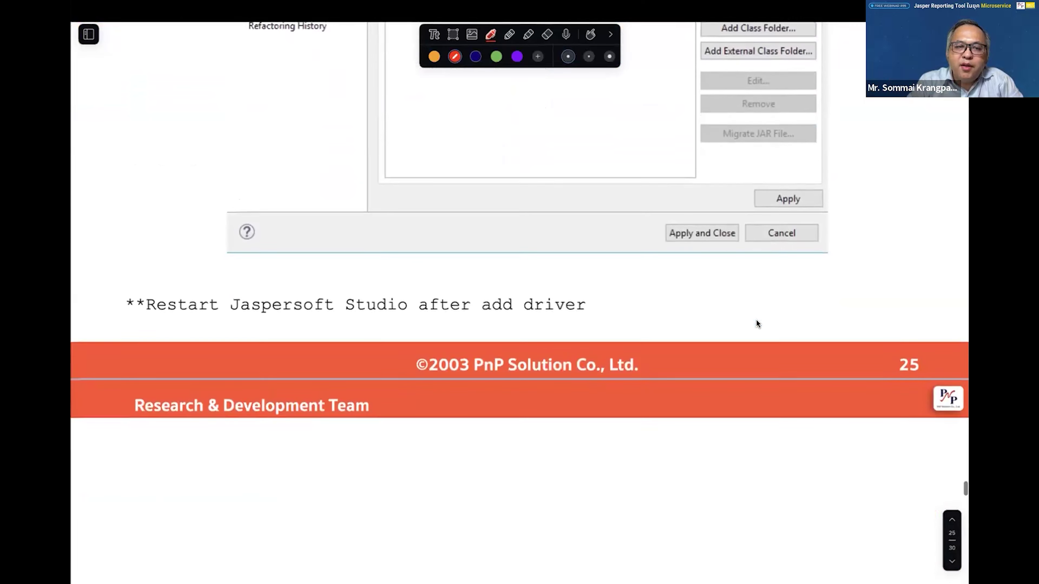
scroll(756, 320, up, 1)
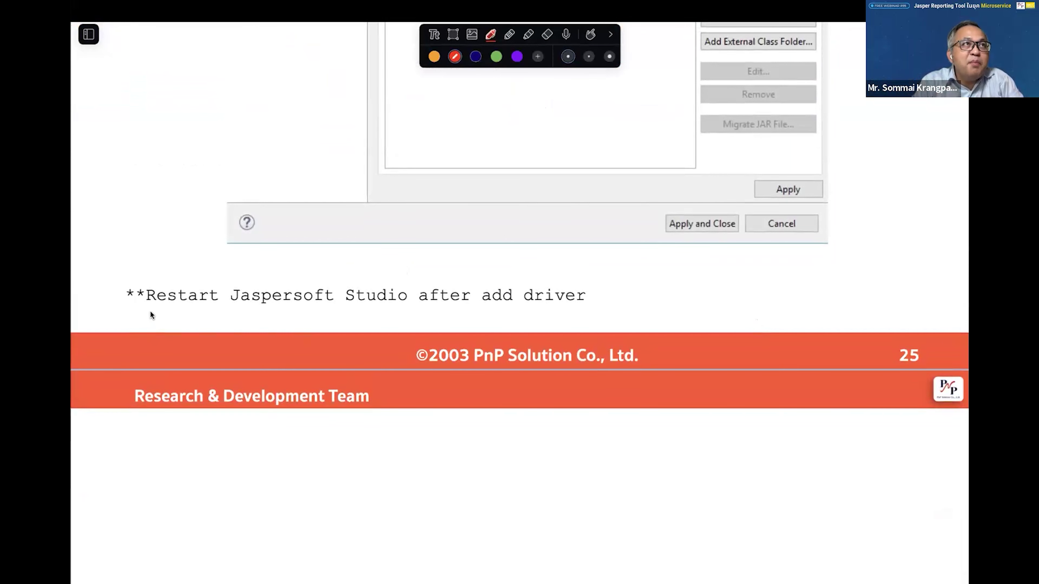
drag(144, 269, 123, 269)
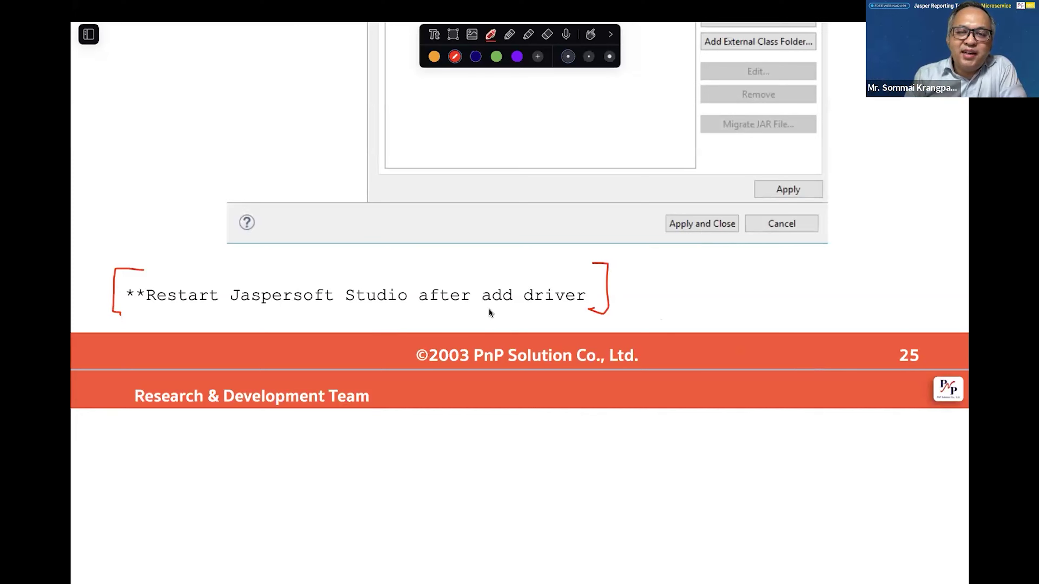
scroll(490, 311, down, 3)
scroll(490, 312, down, 3)
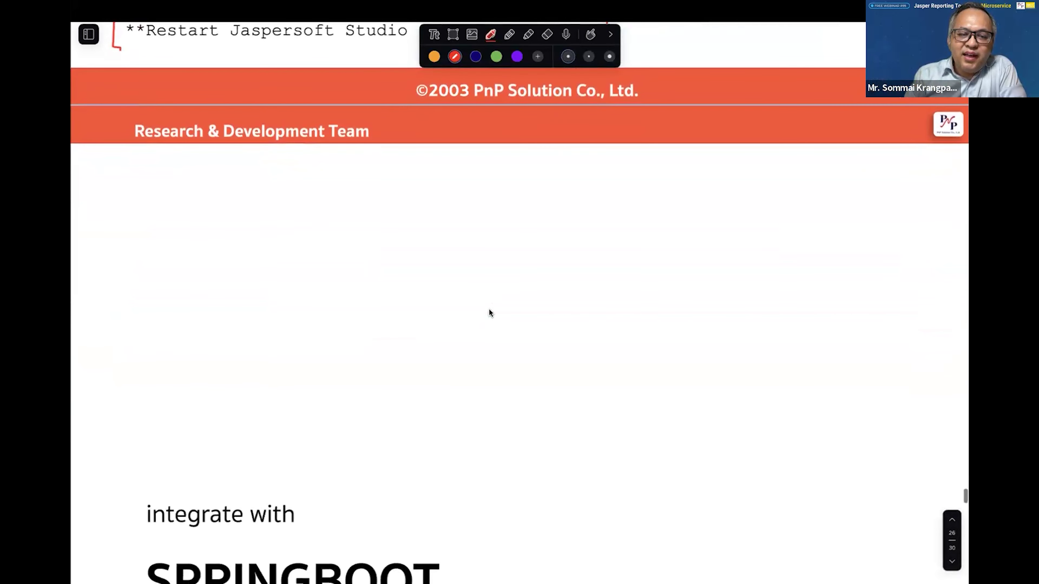
scroll(490, 312, up, 3)
scroll(490, 311, up, 6)
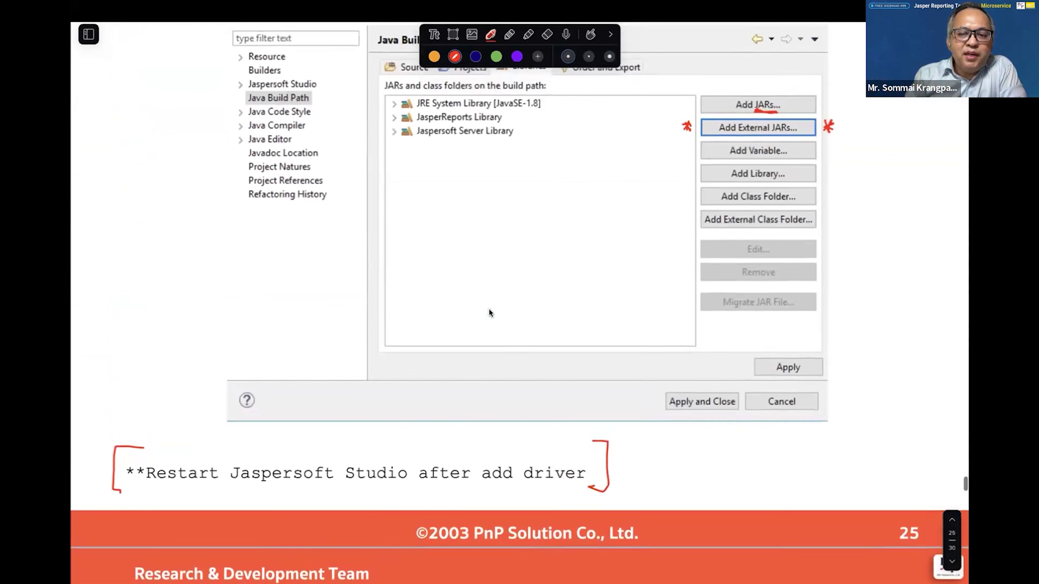
scroll(490, 312, up, 1)
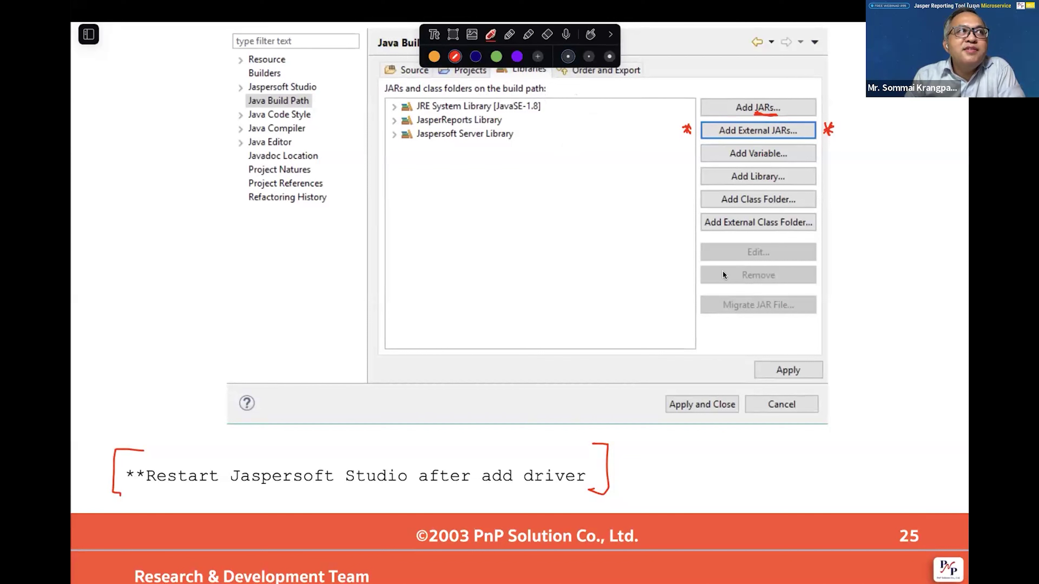
Switch back to Jaspersoft Studio and collapse the simple report's Parameters list
key(ctrl+Right)
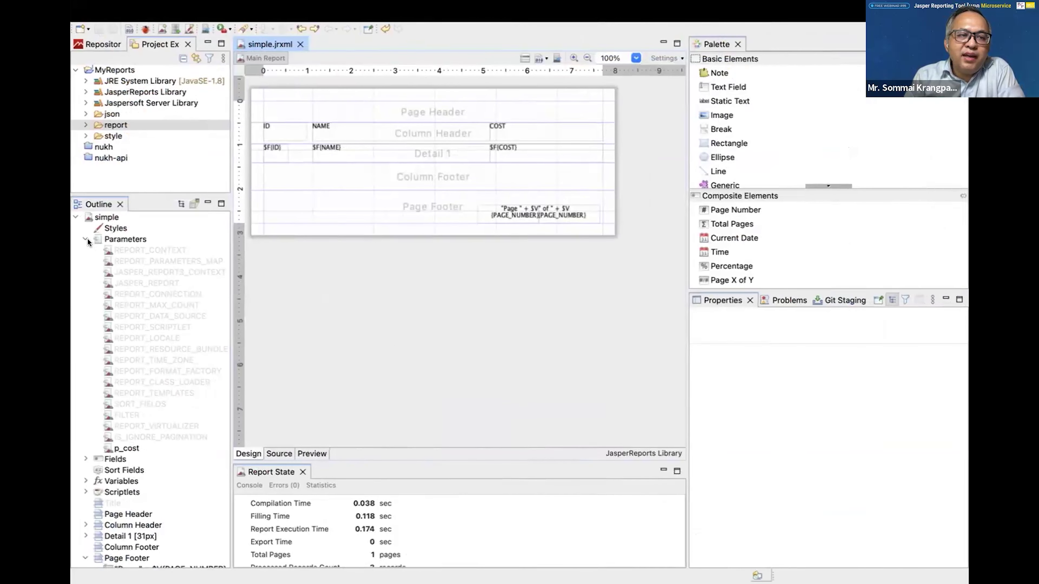
click(85, 238)
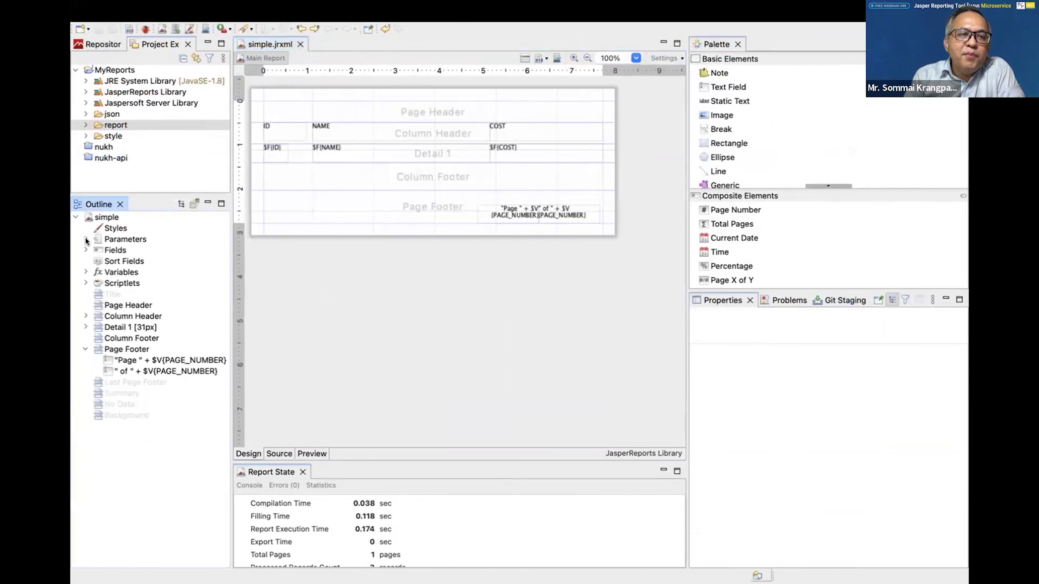